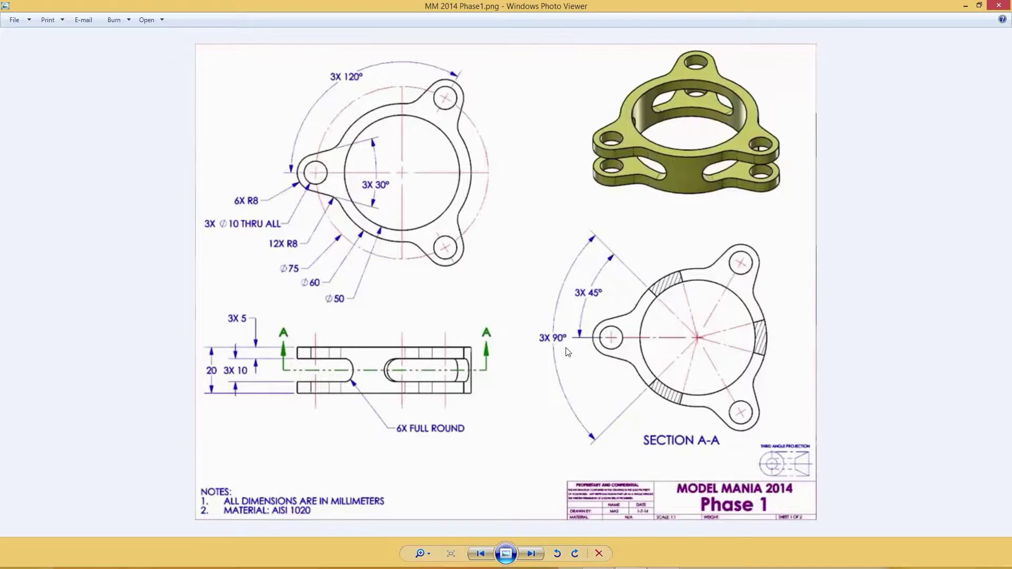
# Put the reference drawing away, switch to SOLIDWORKS and create a new part document
pyautogui.click(964, 6)
pyautogui.click(211, 8)
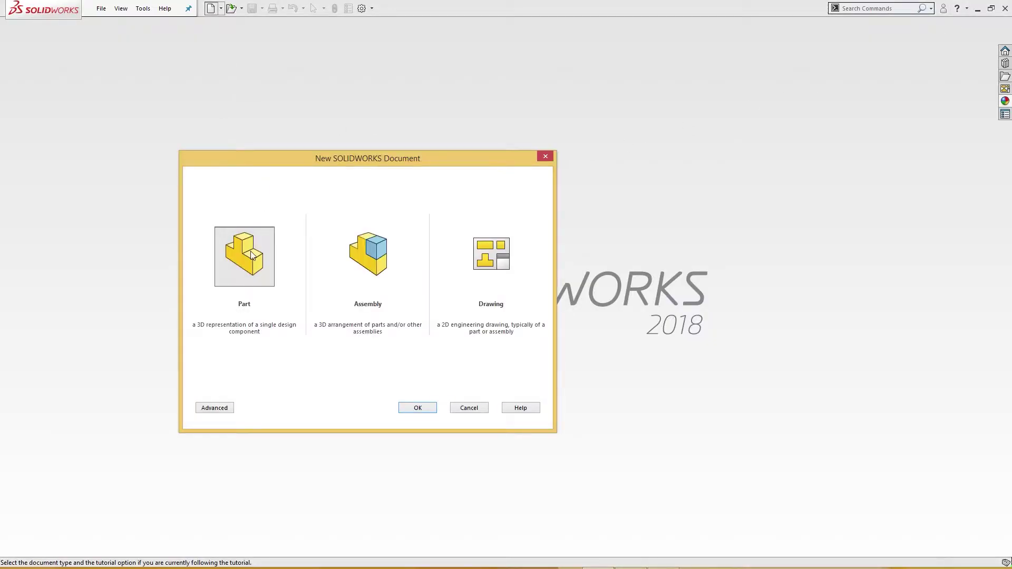
pyautogui.click(417, 407)
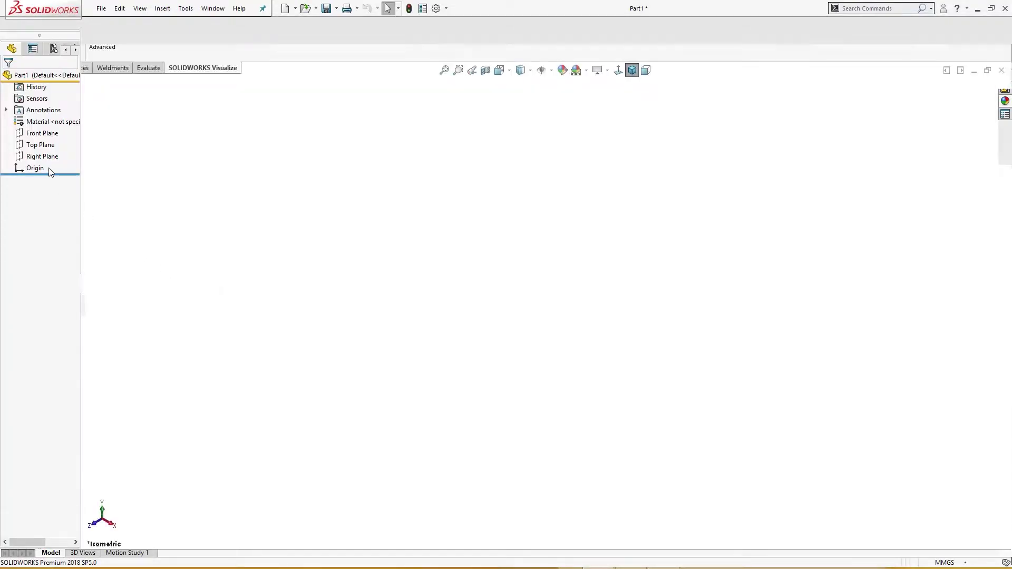
# Start a sketch on the Top Plane and draw two circles centred on the origin with diameters 50 mm and 60 mm
pyautogui.click(40, 189)
pyautogui.click(84, 175)
pyautogui.moveTo(211, 227); pyautogui.dragTo(263, 231, button='right')
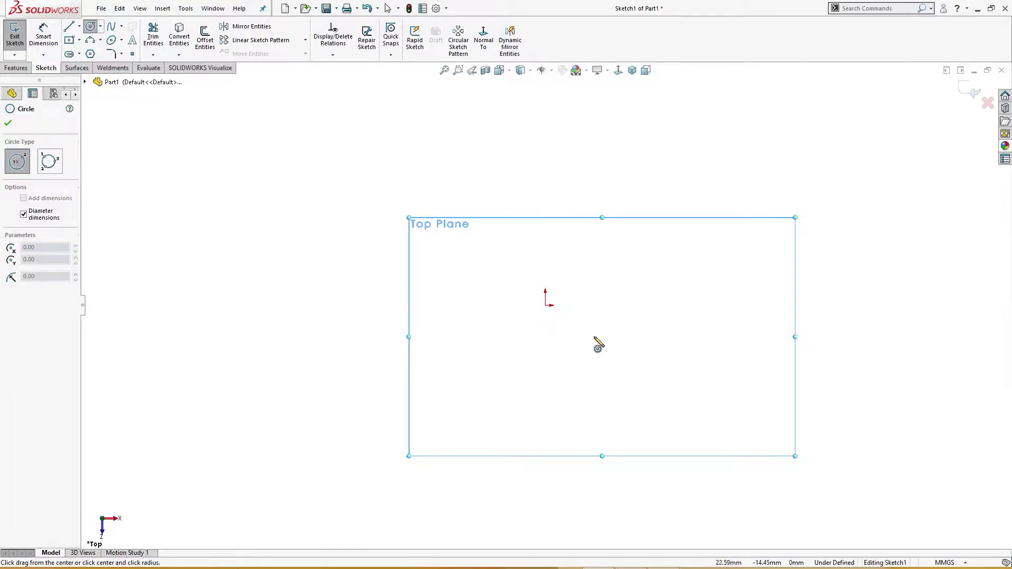
pyautogui.click(546, 305)
pyautogui.write('5')
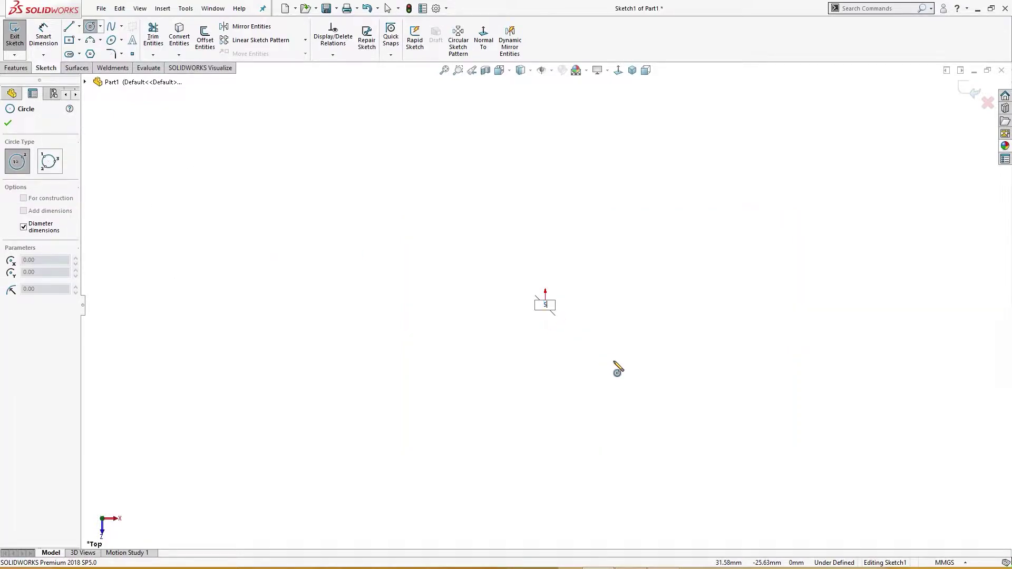
pyautogui.write('0')
pyautogui.press('Return')
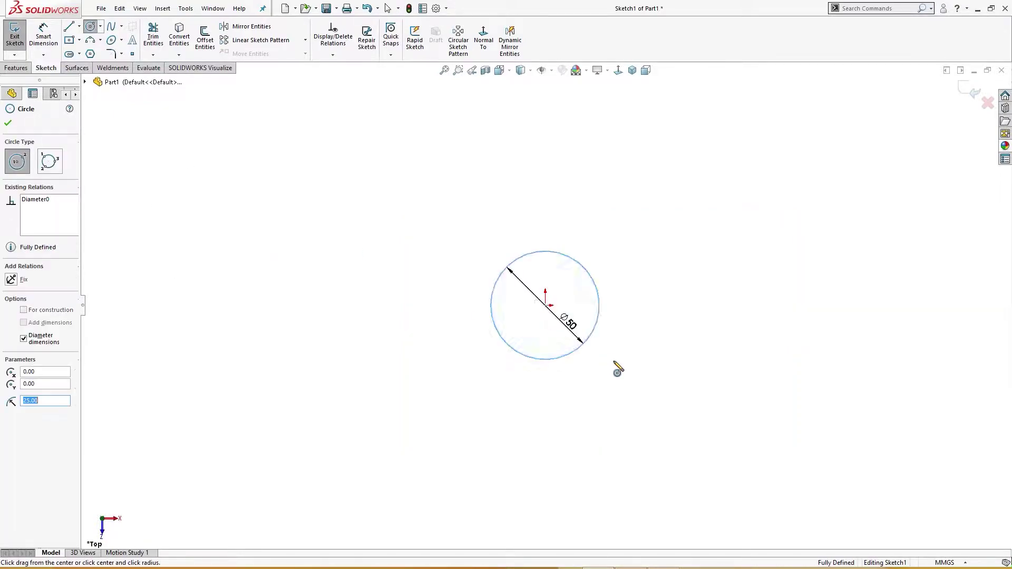
pyautogui.click(546, 306)
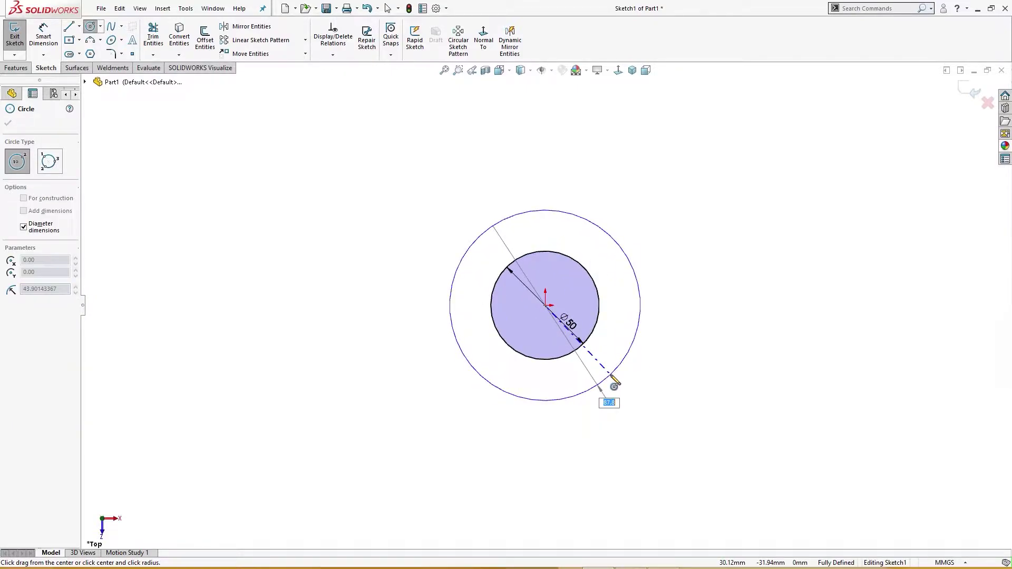
pyautogui.press('Return')
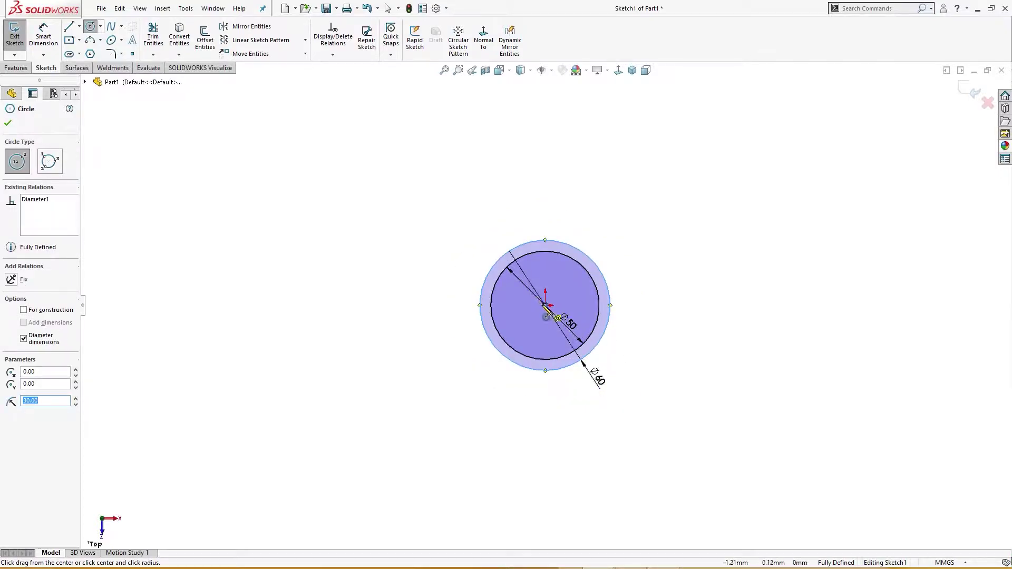
# Draw a 75 mm diameter circle centred on the origin and convert it to construction geometry
pyautogui.click(546, 306)
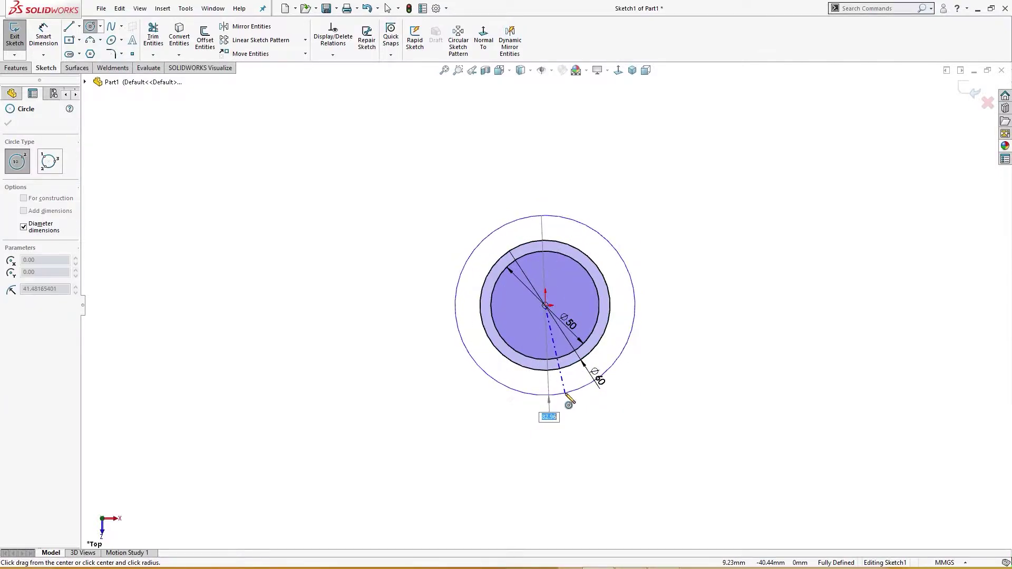
pyautogui.write('75')
pyautogui.press('Return')
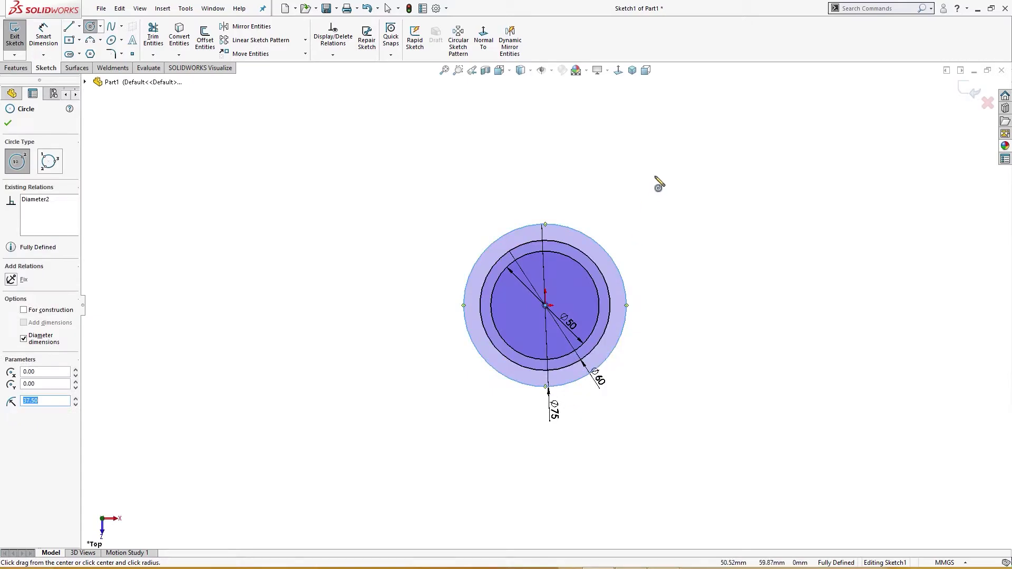
pyautogui.rightClick(646, 218)
pyautogui.click(732, 181)
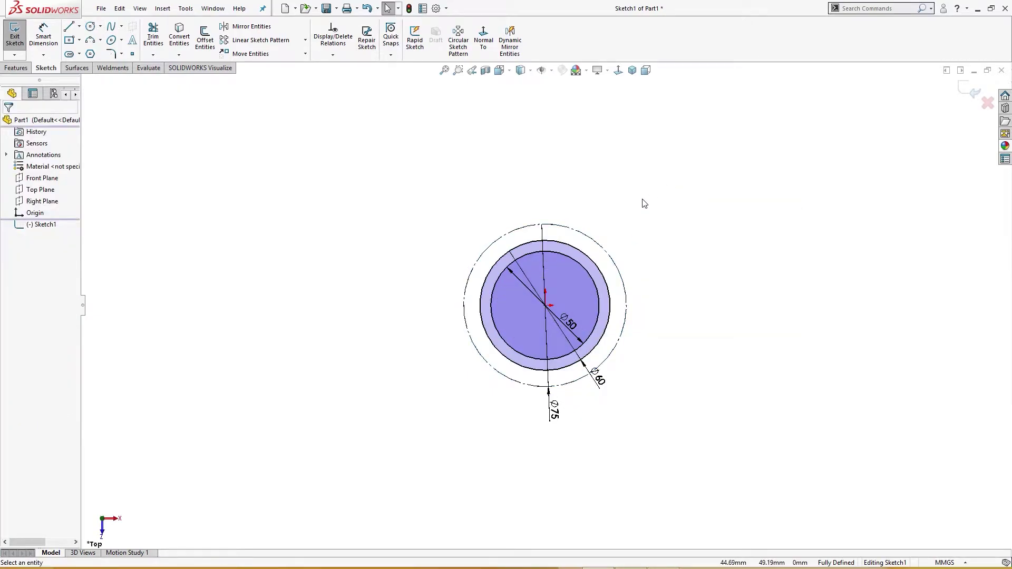
# Reposition the 75, 60 and 50 mm diameter dimensions clear of the circles, to their lower right
pyautogui.moveTo(555, 410)
pyautogui.mouseDown()
pyautogui.moveTo(670, 385)
pyautogui.moveTo(662, 373)
pyautogui.mouseUp()
pyautogui.moveTo(598, 375); pyautogui.dragTo(620, 394)
pyautogui.moveTo(641, 337)
pyautogui.mouseDown()
pyautogui.moveTo(679, 338)
pyautogui.moveTo(665, 339)
pyautogui.mouseUp()
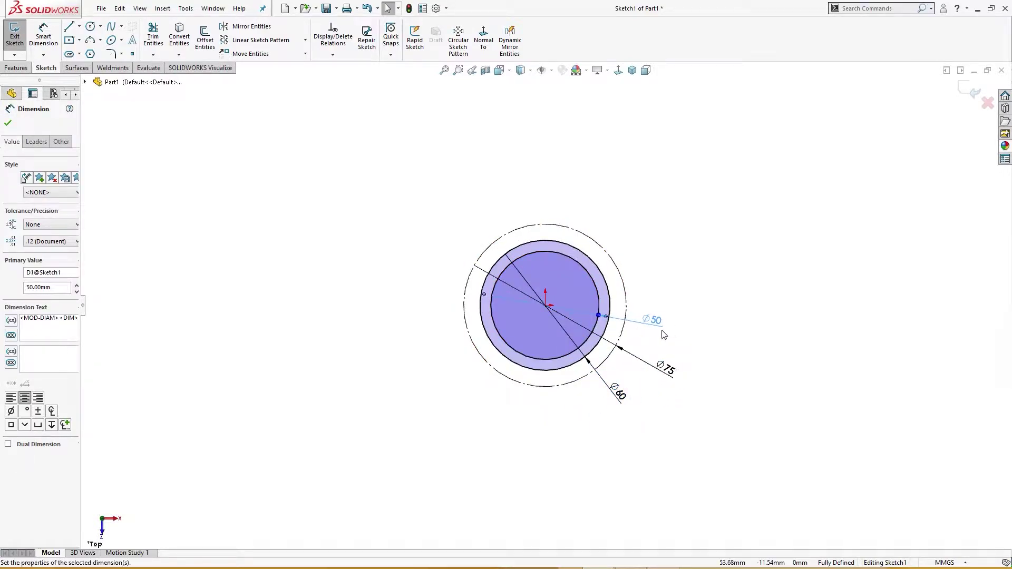
# Set the base diameter dimension standard to ANSI in the document properties
pyautogui.click(436, 8)
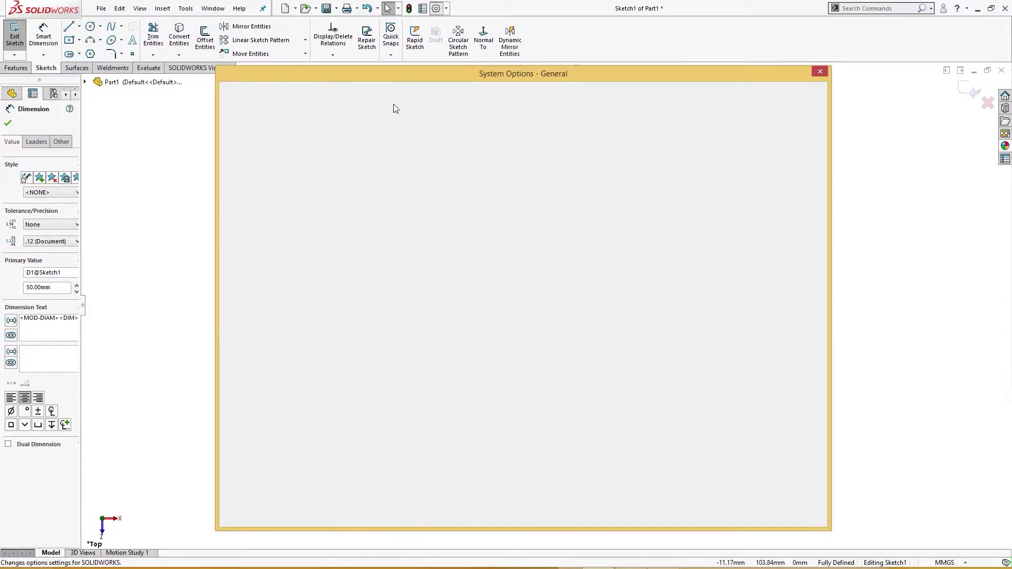
pyautogui.click(299, 94)
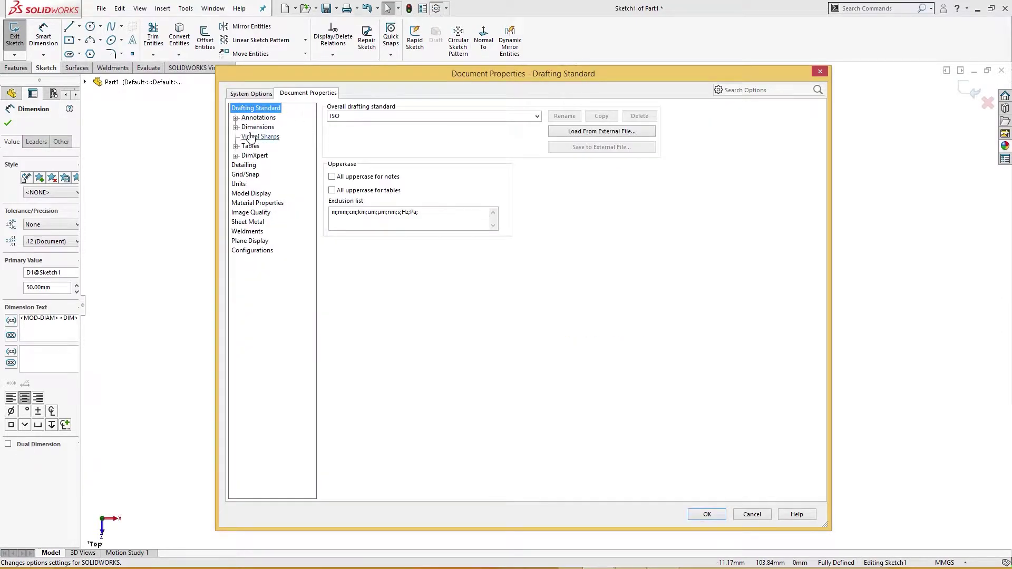
pyautogui.click(256, 128)
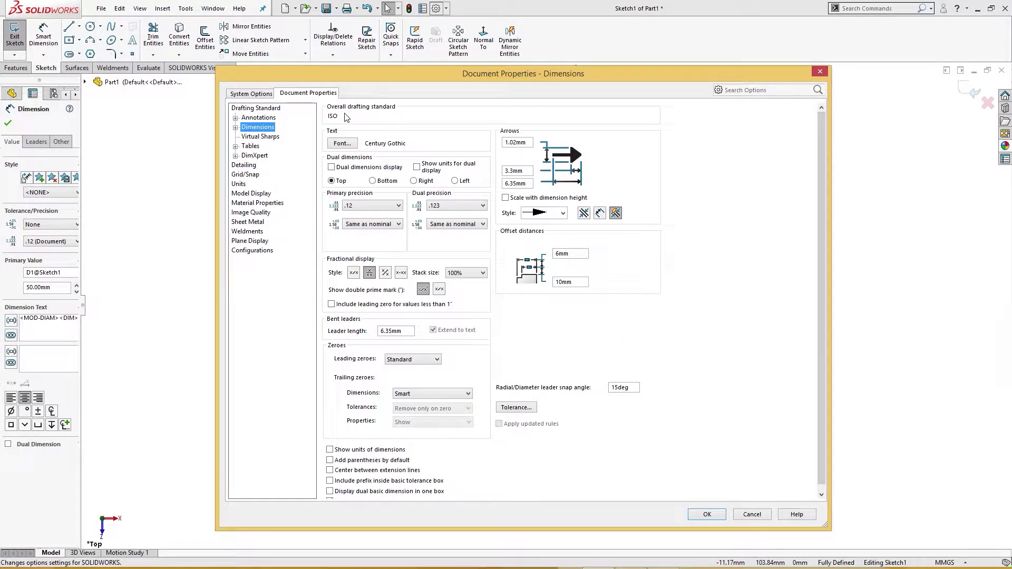
pyautogui.click(236, 127)
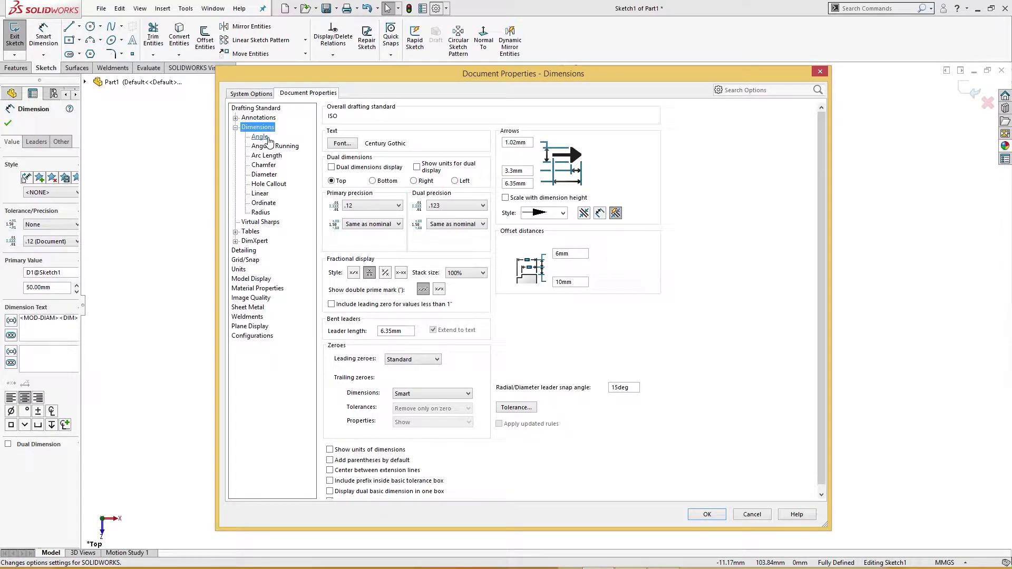
pyautogui.click(261, 137)
pyautogui.click(264, 175)
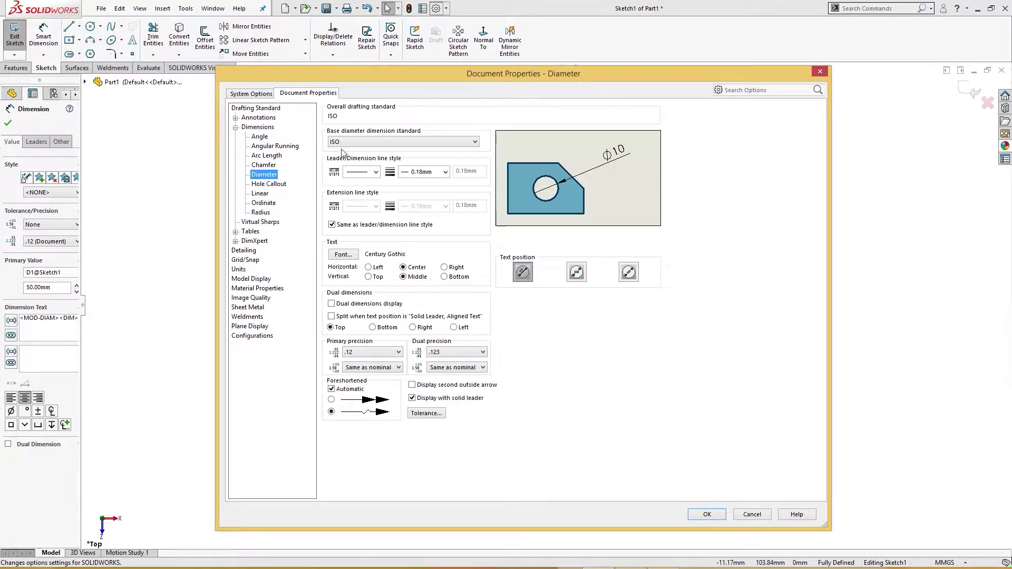
pyautogui.click(343, 143)
pyautogui.click(343, 150)
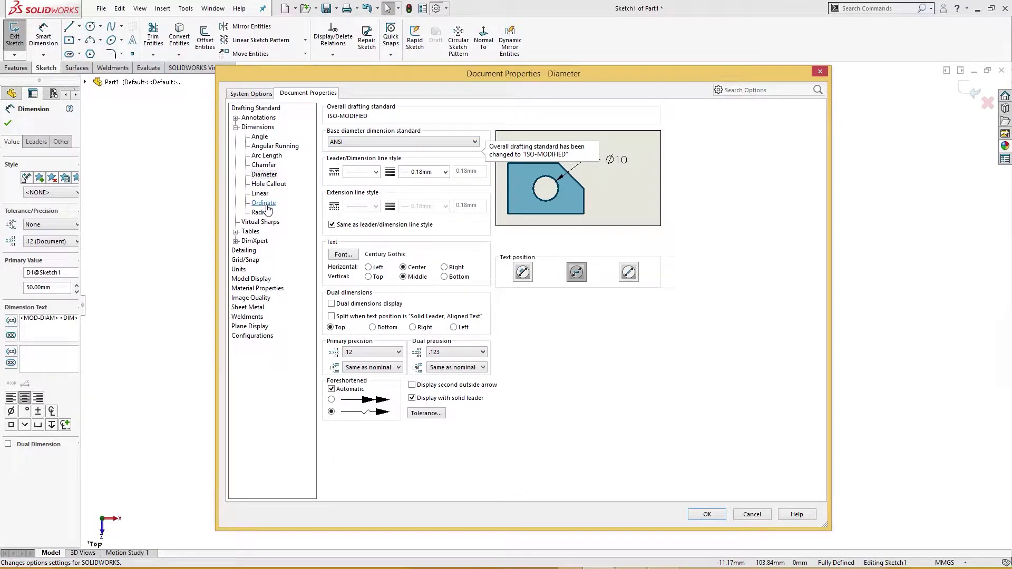
# Set the base radius dimension standard to ANSI, apply the document properties and reposition the 75 and 60 mm diameter dimensions
pyautogui.click(263, 212)
pyautogui.click(343, 142)
pyautogui.click(342, 151)
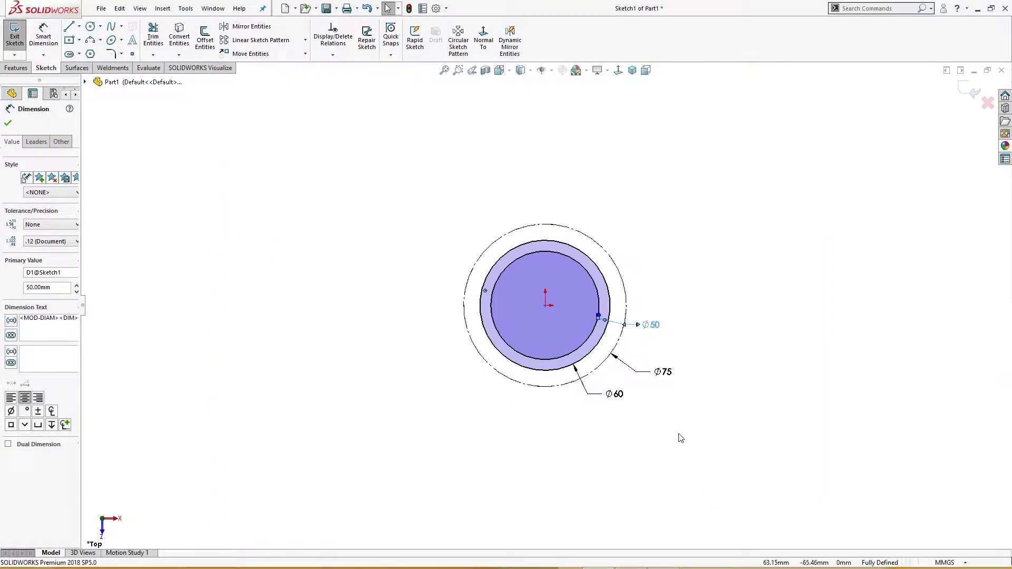
pyautogui.click(656, 373)
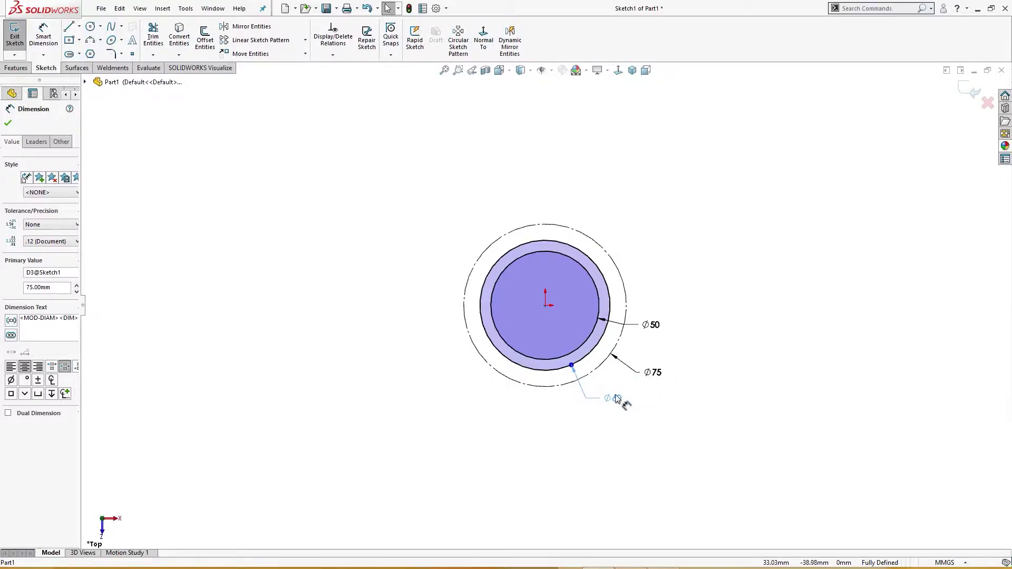
pyautogui.click(636, 402)
# Draw a horizontal construction line from the origin to the left quadrant of the 75 mm construction circle
pyautogui.moveTo(417, 314); pyautogui.dragTo(391, 340, button='right')
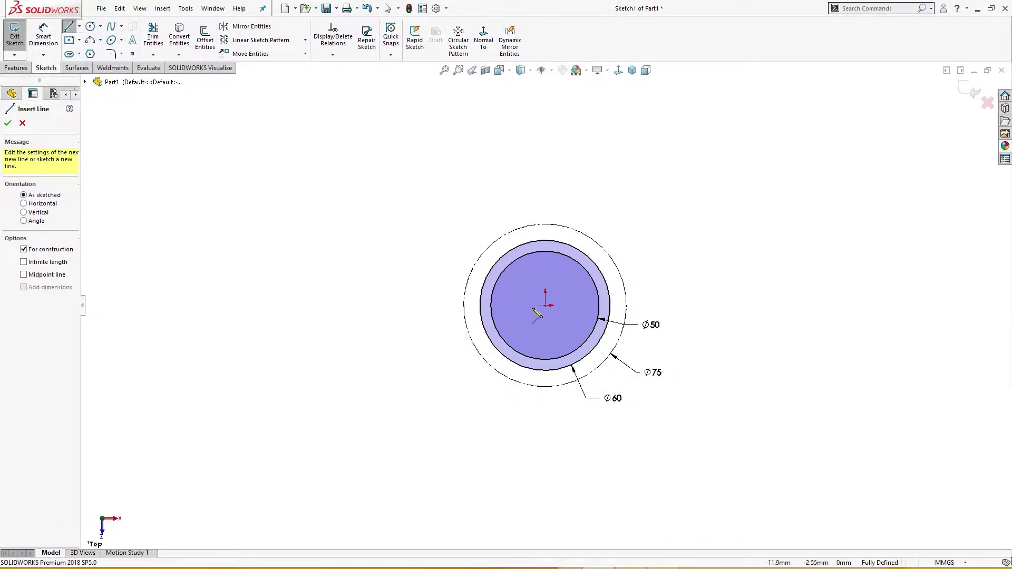
pyautogui.click(545, 306)
pyautogui.click(463, 306)
pyautogui.press('Escape')
# Draw a 10 mm diameter circle at the outer end of the construction line and move its dimension to the lower left
pyautogui.scroll(-2, 460, 302)
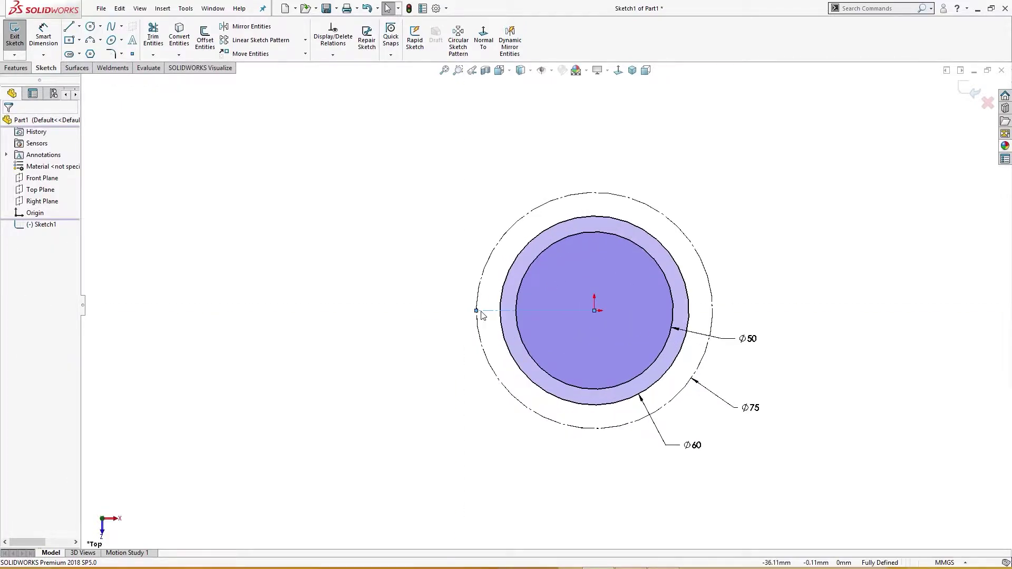
pyautogui.press('c')
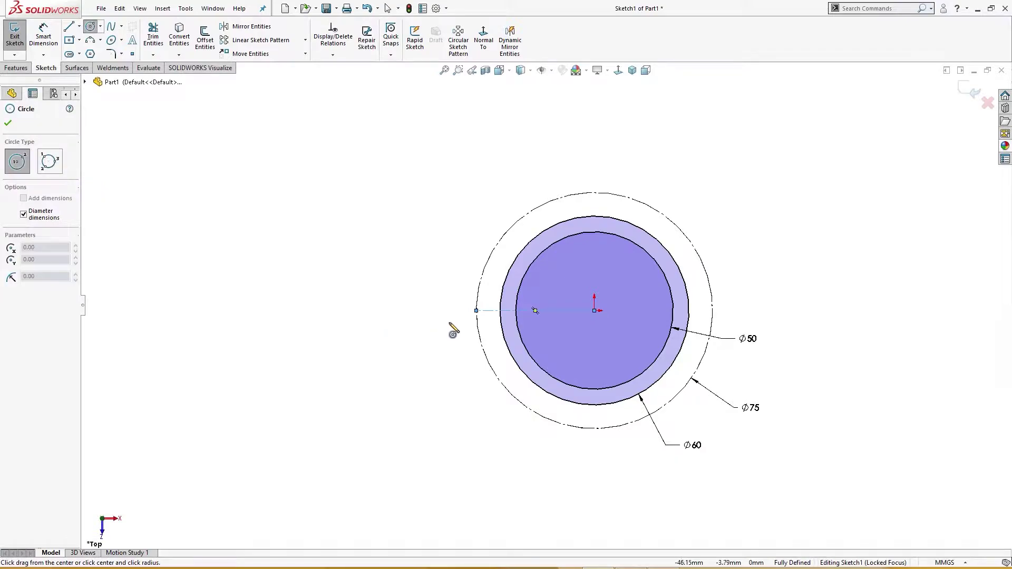
pyautogui.click(476, 312)
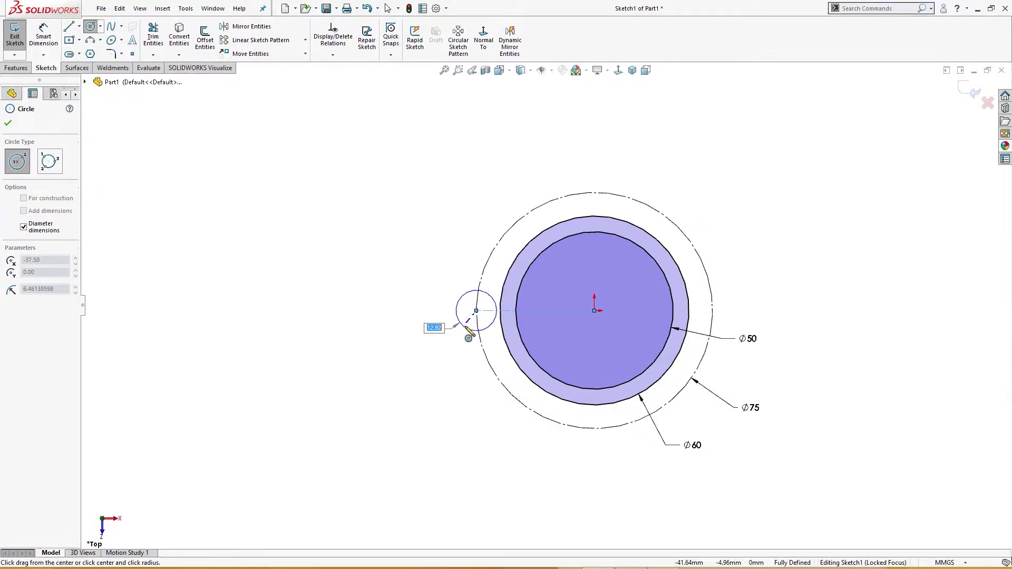
pyautogui.press('Return')
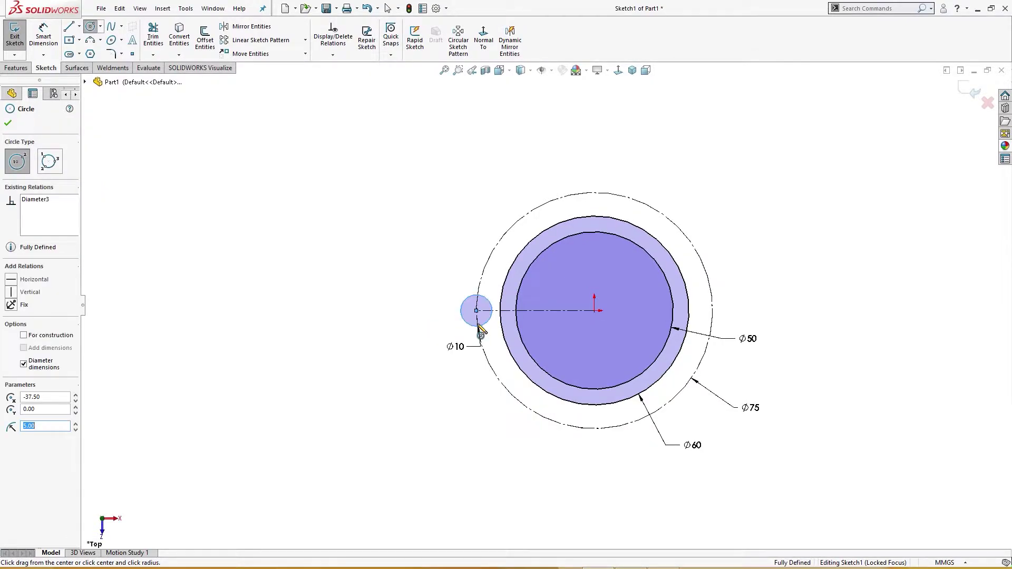
pyautogui.press('Escape')
pyautogui.moveTo(464, 354); pyautogui.dragTo(438, 364)
pyautogui.scroll(-1, 481, 316)
pyautogui.moveTo(460, 246); pyautogui.dragTo(435, 275, button='right')
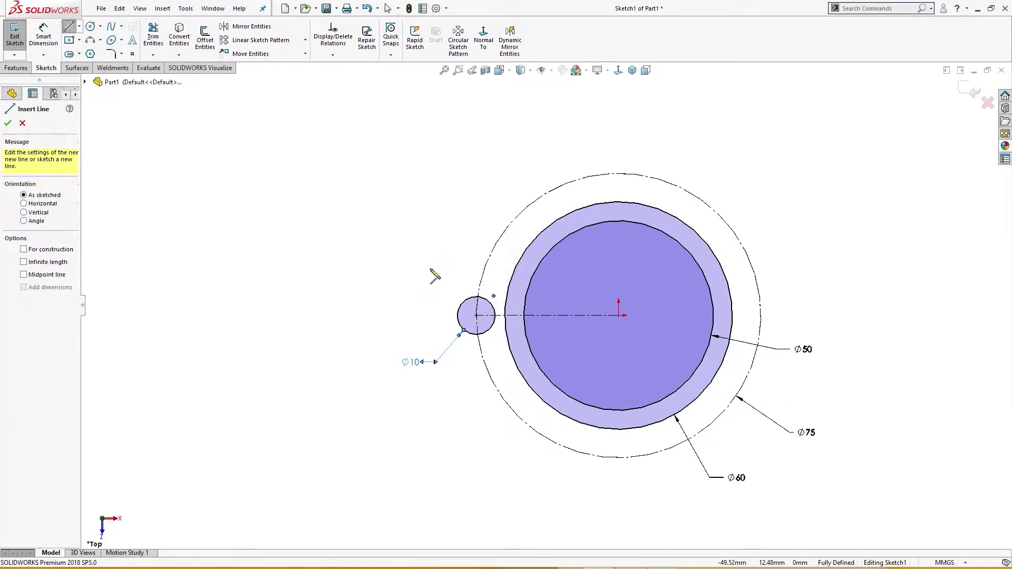
pyautogui.click(515, 289)
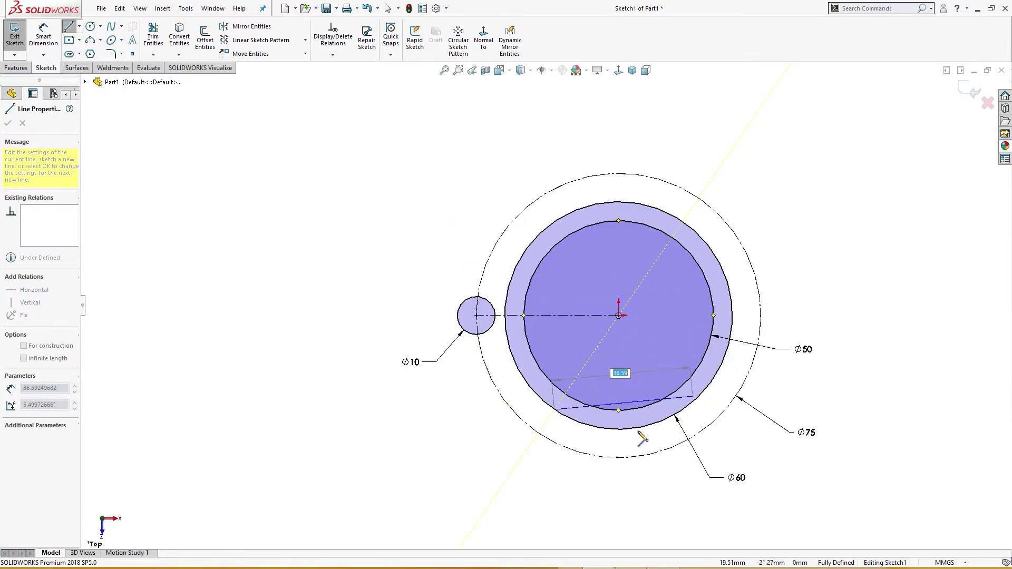
pyautogui.press('Escape')
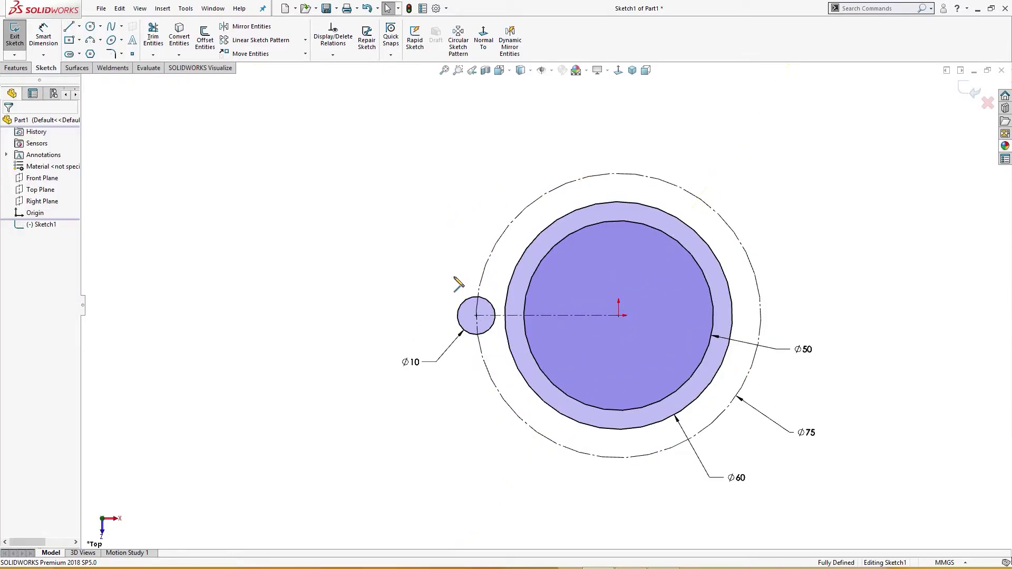
# Sketch the lug outline from the 60 mm circle around the 10 mm hole as a line, a tangent arc and a returning line
pyautogui.press('l')
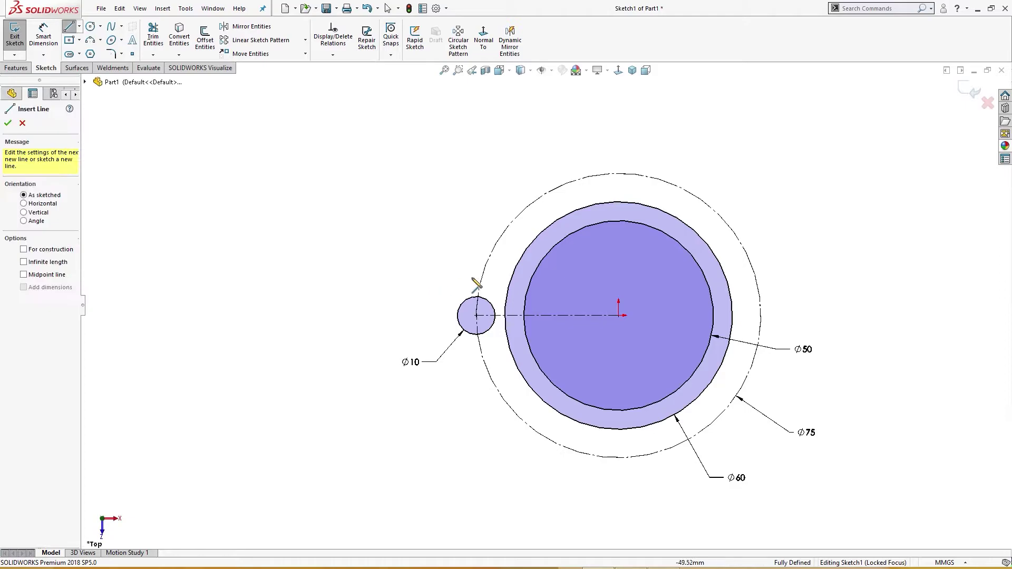
pyautogui.click(509, 281)
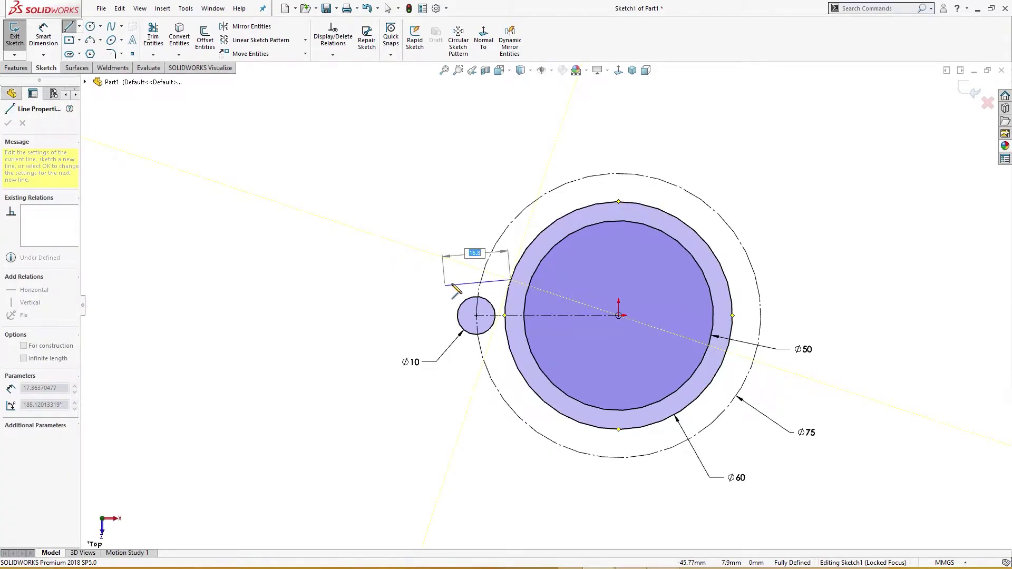
pyautogui.click(456, 286)
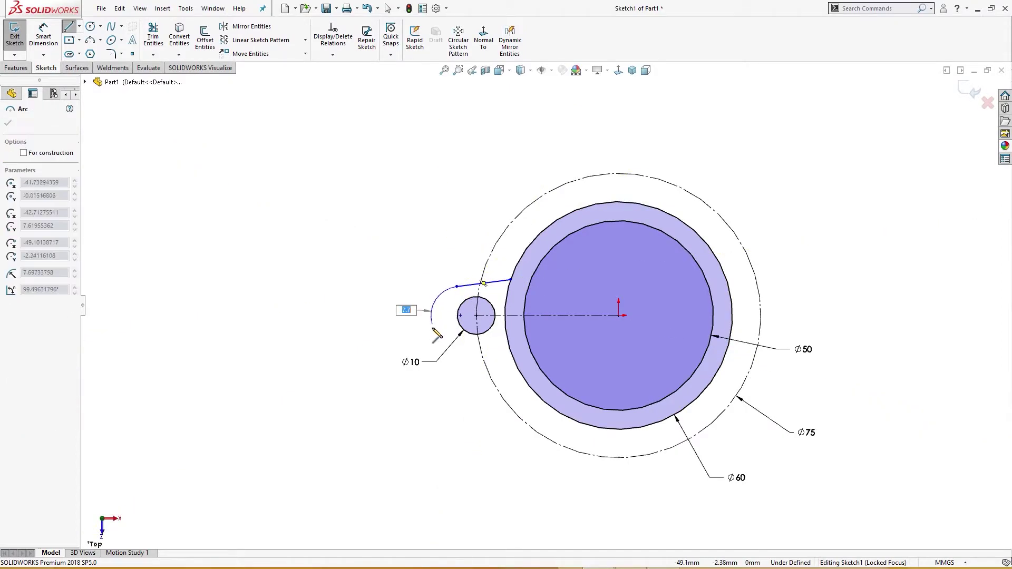
pyautogui.click(457, 350)
pyautogui.click(513, 358)
pyautogui.press('Escape')
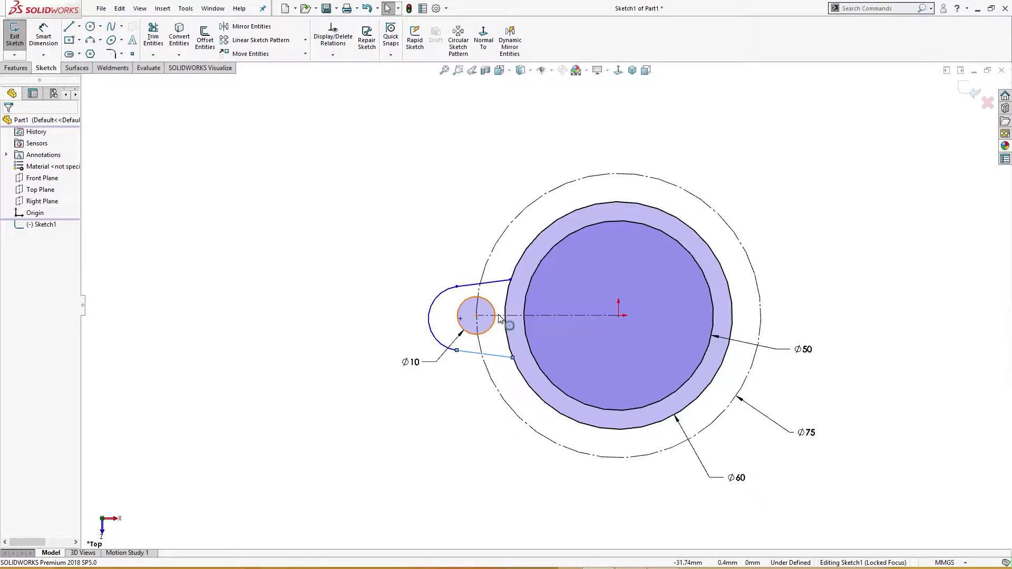
# Make the two lug lines symmetric about the horizontal construction line
pyautogui.click(504, 315)
pyautogui.keyDown('ctrl'); pyautogui.click(485, 354); pyautogui.keyUp('ctrl')
pyautogui.keyDown('ctrl'); pyautogui.click(501, 281); pyautogui.keyUp('ctrl')
pyautogui.keyDown('ctrl'); pyautogui.click(529, 254); pyautogui.keyUp('ctrl')
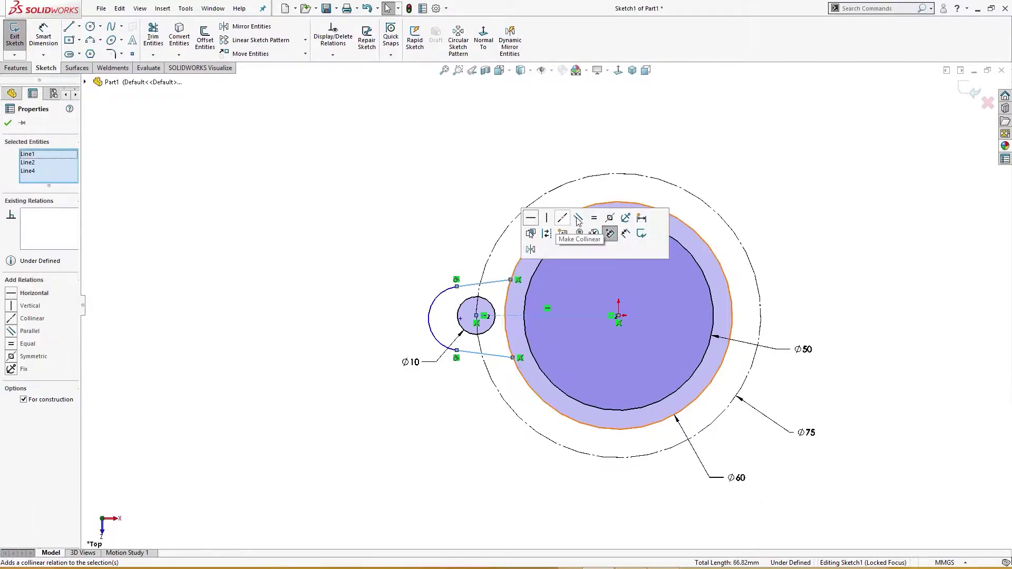
pyautogui.click(609, 221)
pyautogui.click(413, 219)
# Make the lug's end arc concentric with the 10 mm hole circle
pyautogui.click(432, 315)
pyautogui.keyDown('ctrl'); pyautogui.click(456, 315); pyautogui.keyUp('ctrl')
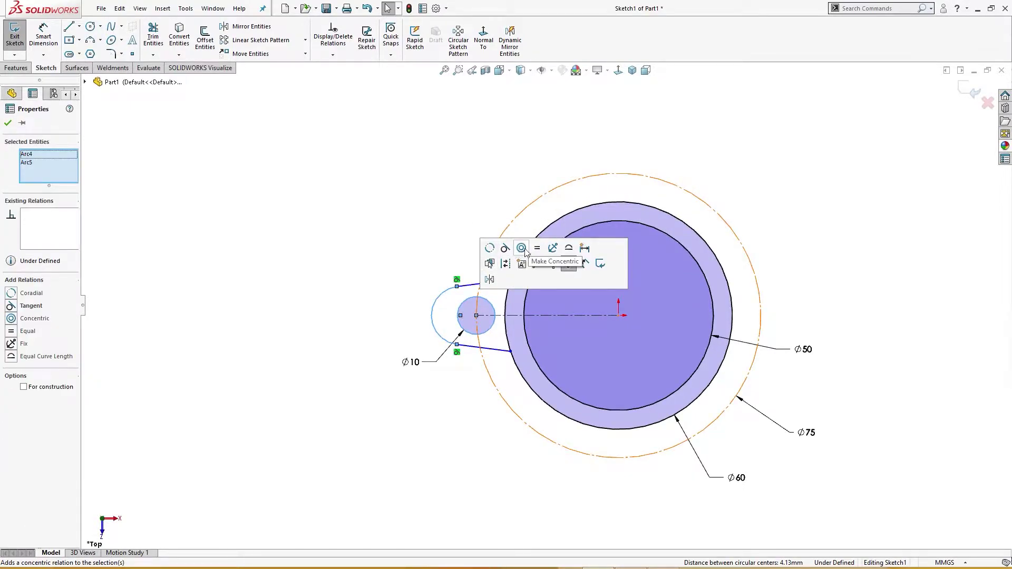
pyautogui.click(521, 248)
pyautogui.click(418, 260)
# Dimension the lug's end arc with a radius of 8 mm
pyautogui.moveTo(418, 263); pyautogui.dragTo(426, 232, button='right')
pyautogui.click(447, 296)
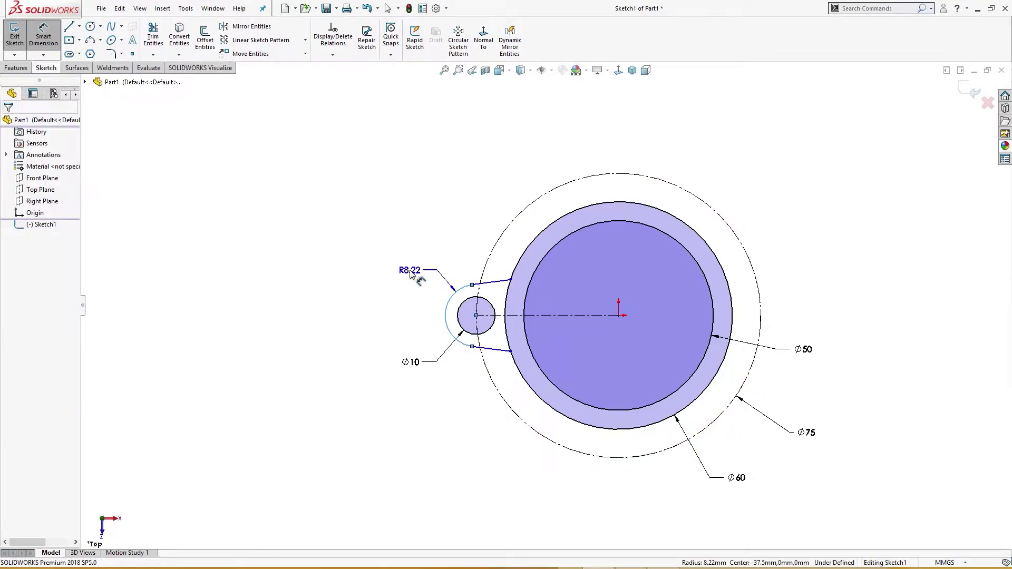
pyautogui.click(415, 273)
pyautogui.write('8')
pyautogui.press('Return')
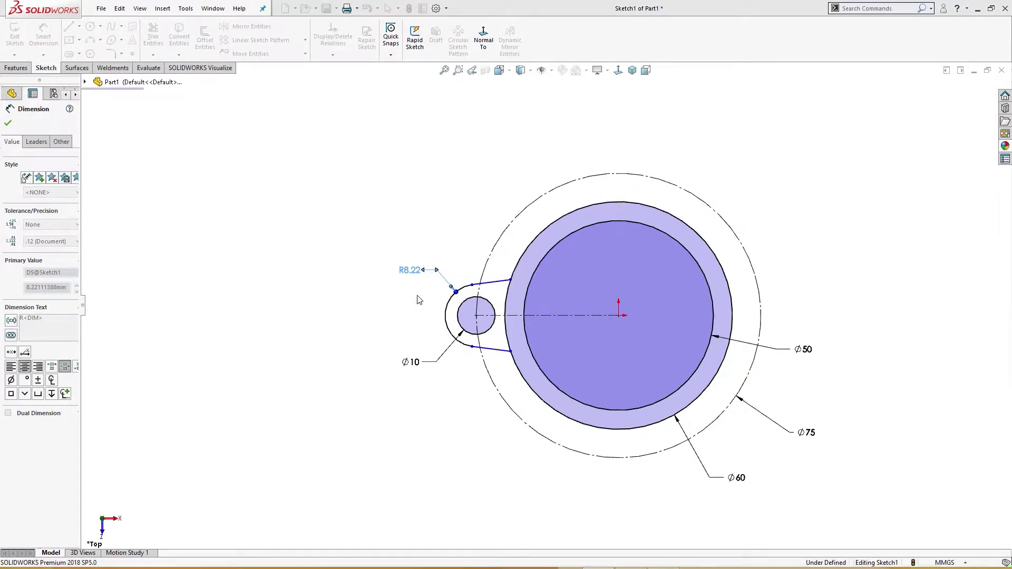
# Dimension the angle between the two lug lines as 30°
pyautogui.click(505, 349)
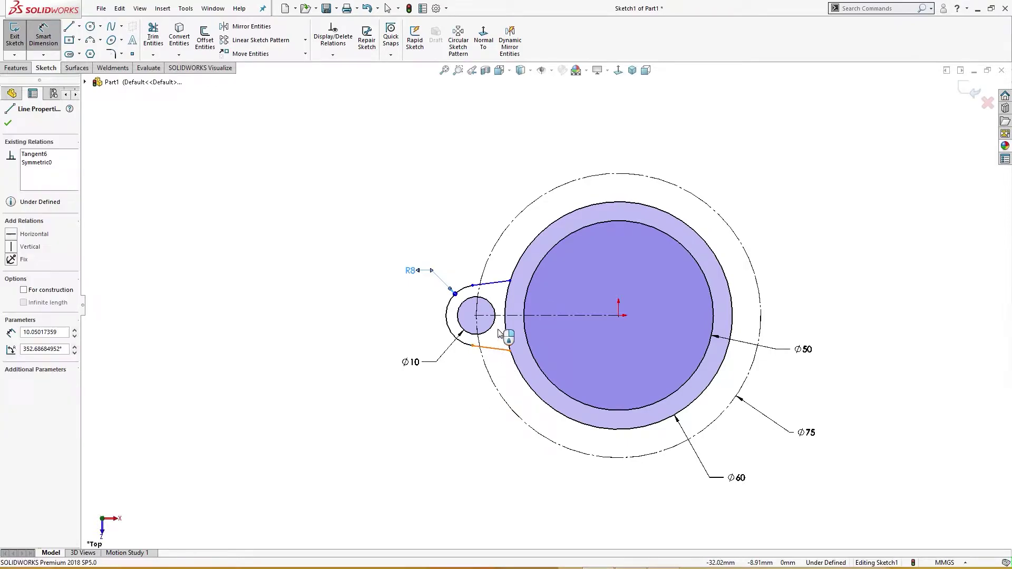
pyautogui.click(501, 285)
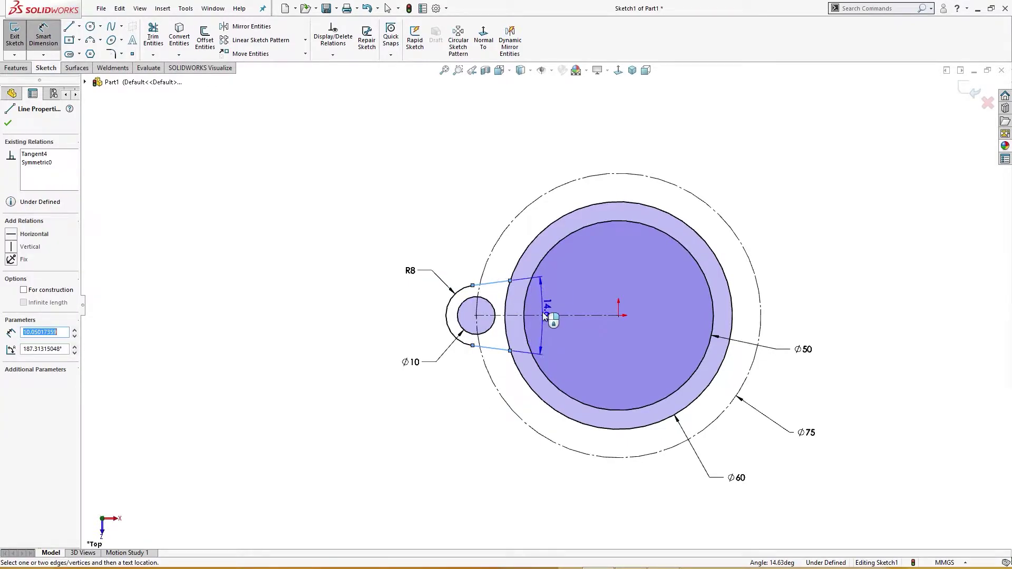
pyautogui.click(549, 316)
pyautogui.write('30')
pyautogui.press('Return')
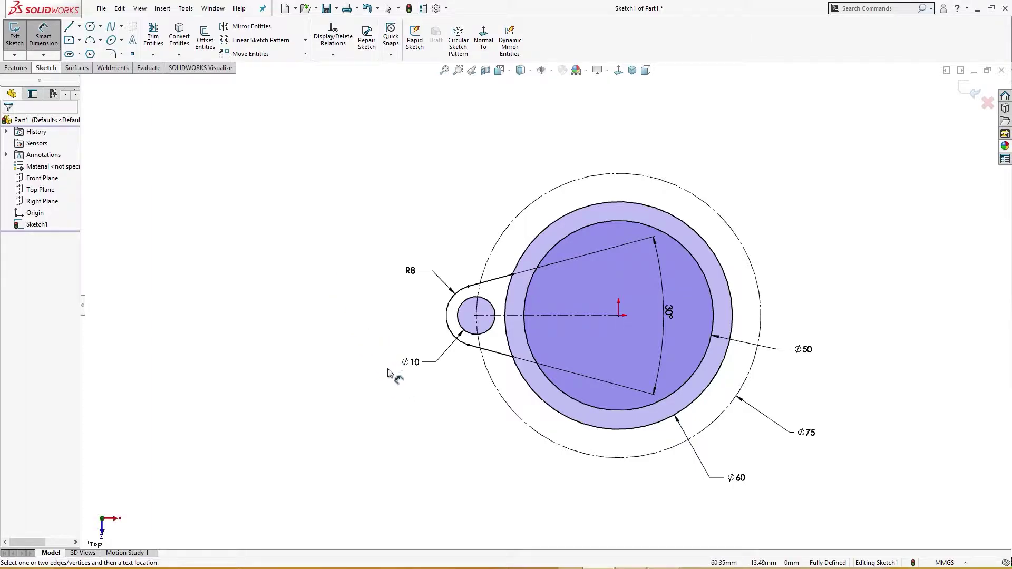
# Extrude the ring region between the 50 mm and 60 mm circles 20 mm with the Mid Plane end condition
pyautogui.press('s')
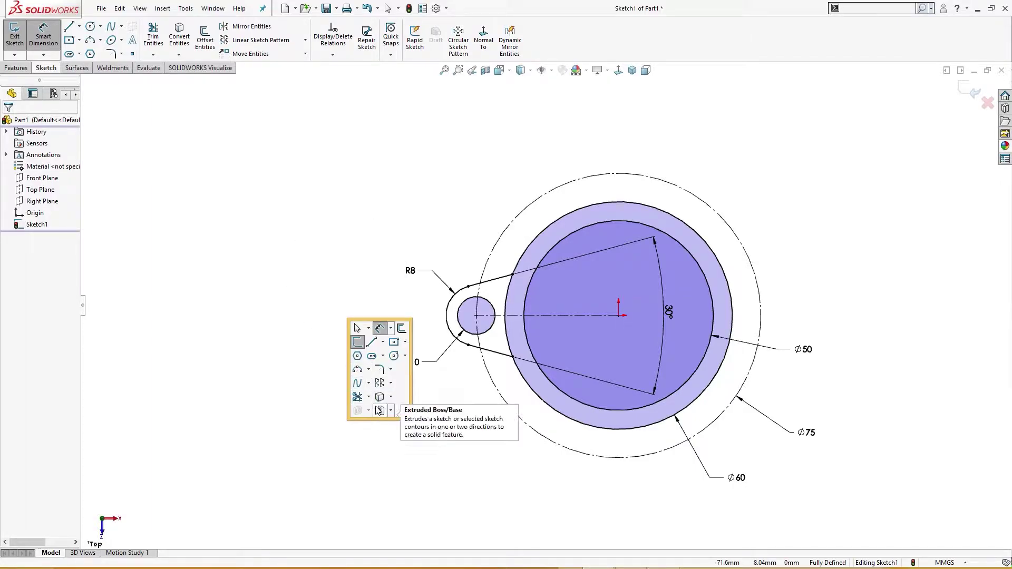
pyautogui.click(379, 410)
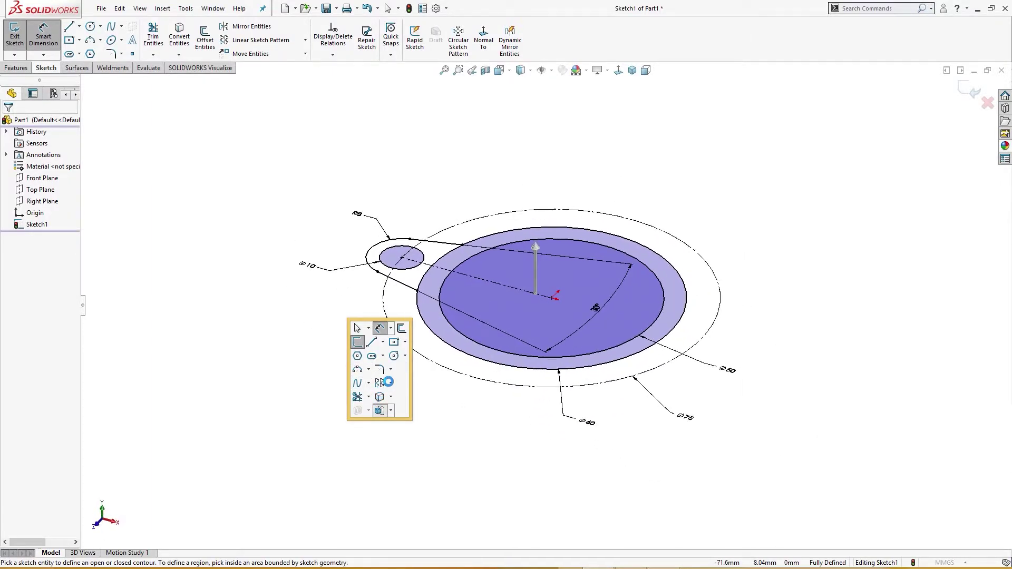
pyautogui.click(430, 318)
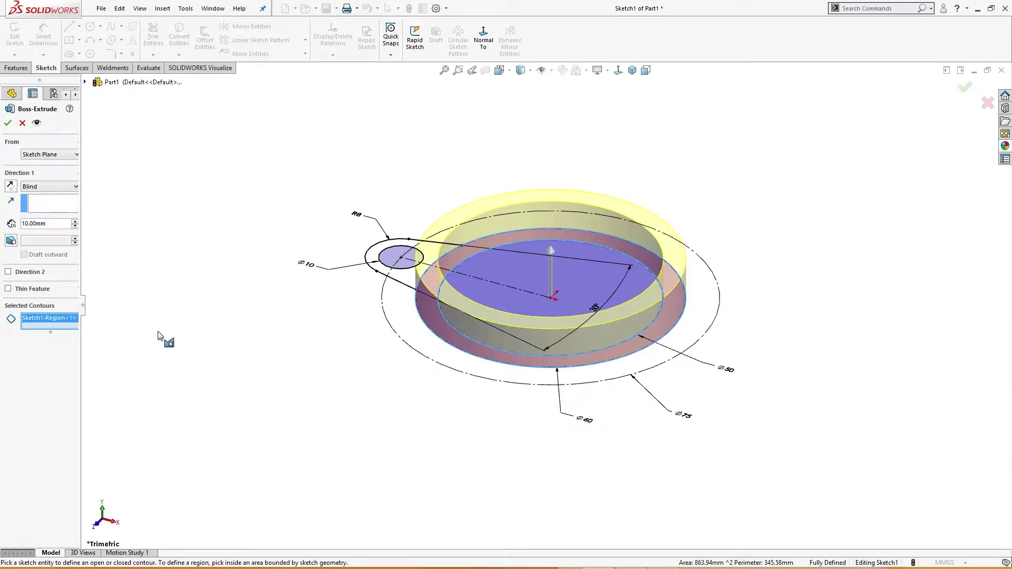
pyautogui.click(76, 221)
pyautogui.click(43, 188)
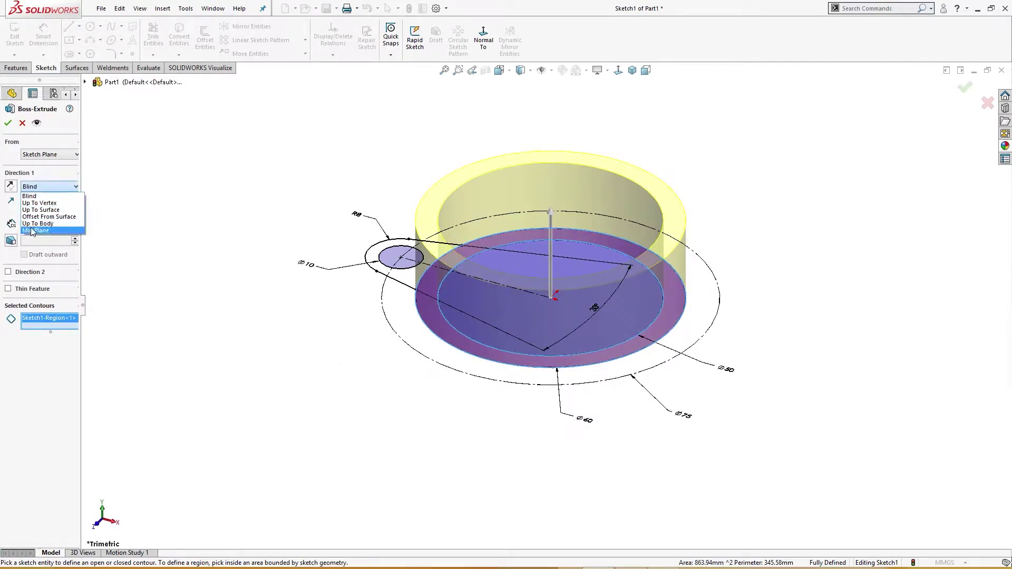
pyautogui.click(59, 228)
pyautogui.moveTo(222, 273); pyautogui.dragTo(245, 259, button='middle')
pyautogui.click(7, 125)
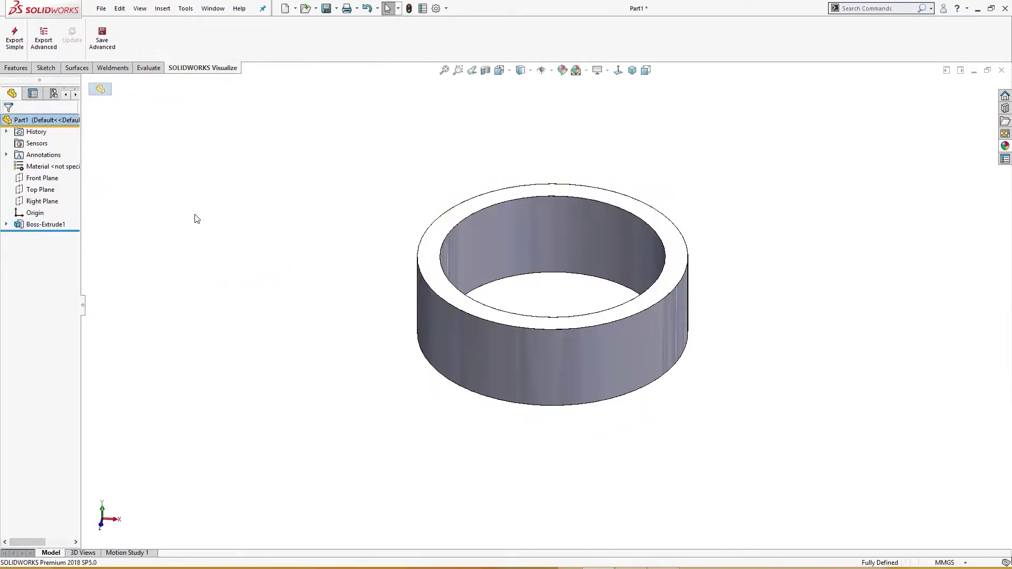
# Reuse the ring's sketch to extrude the lug region around the 10 mm hole 20 mm with the Mid Plane end condition
pyautogui.click(7, 224)
pyautogui.click(49, 235)
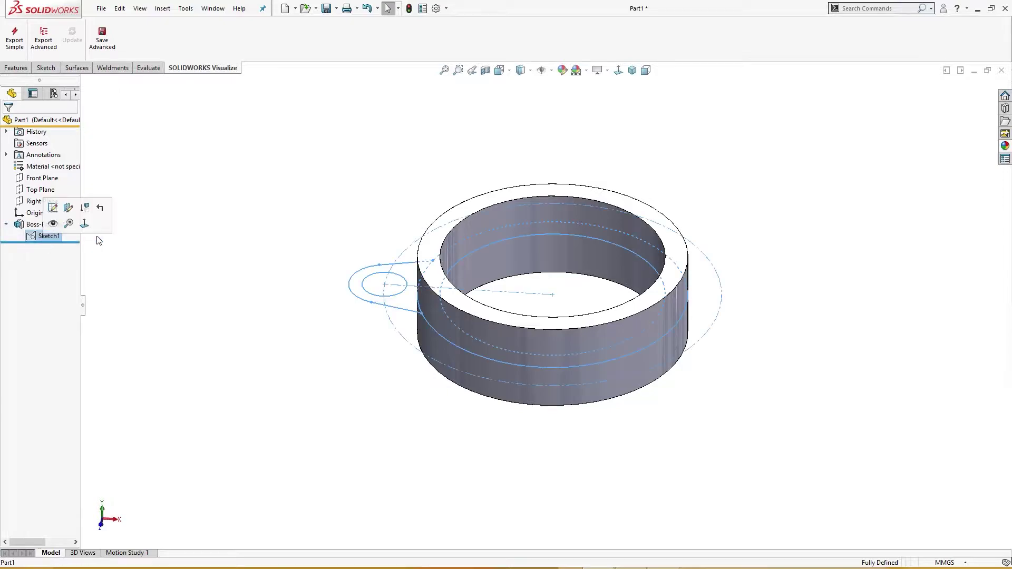
pyautogui.click(17, 68)
pyautogui.click(34, 51)
pyautogui.click(369, 298)
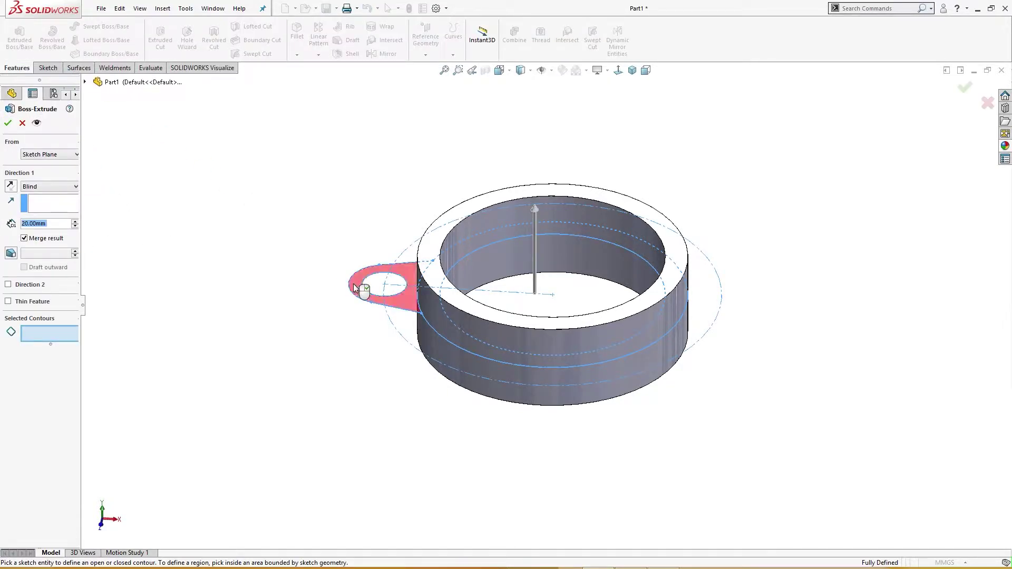
pyautogui.click(43, 194)
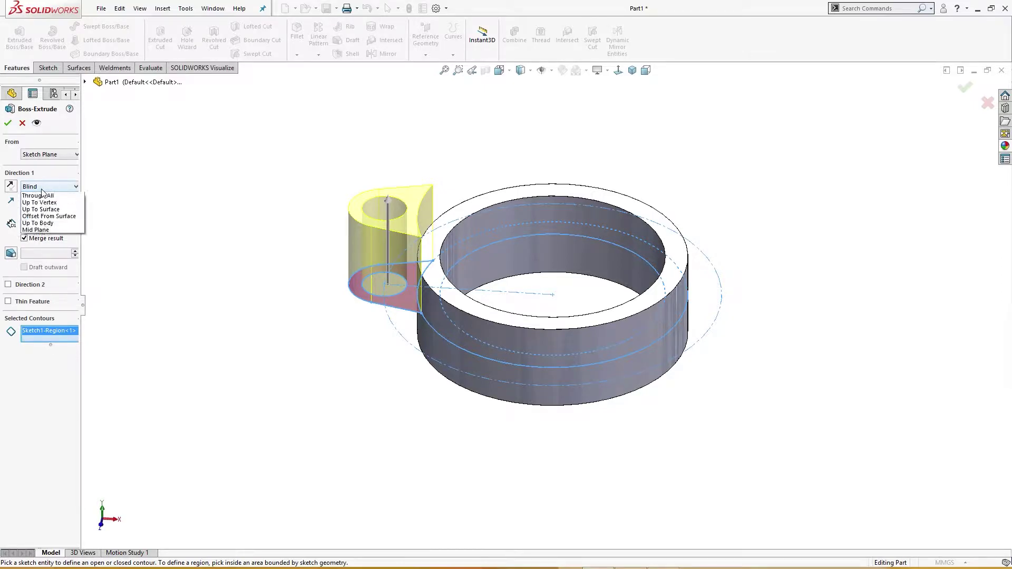
pyautogui.click(37, 233)
pyautogui.moveTo(156, 261); pyautogui.dragTo(174, 242, button='middle')
pyautogui.click(8, 125)
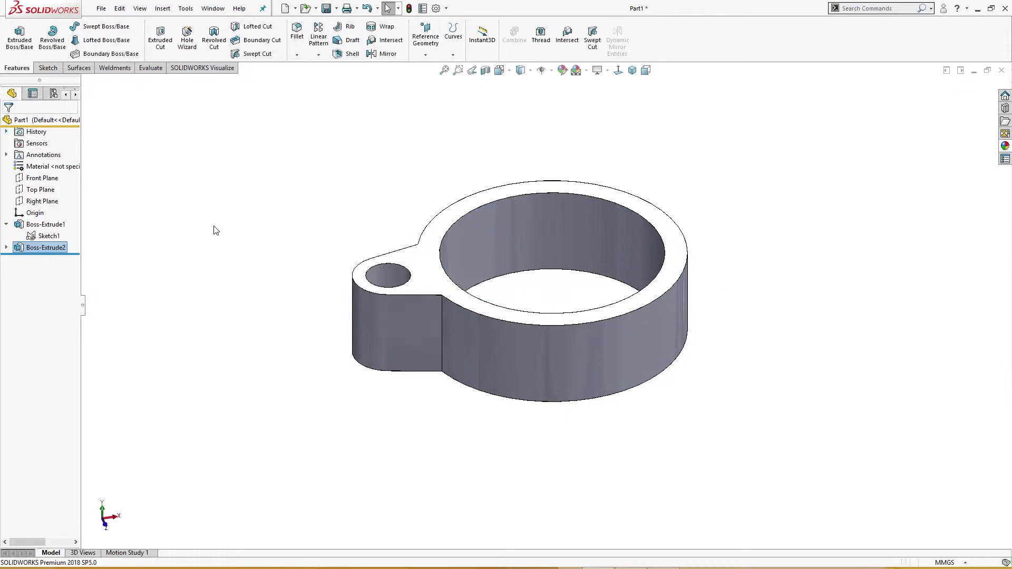
# Fillet the two vertical edges where the lug meets the ring with a 6 mm radius
pyautogui.click(441, 327)
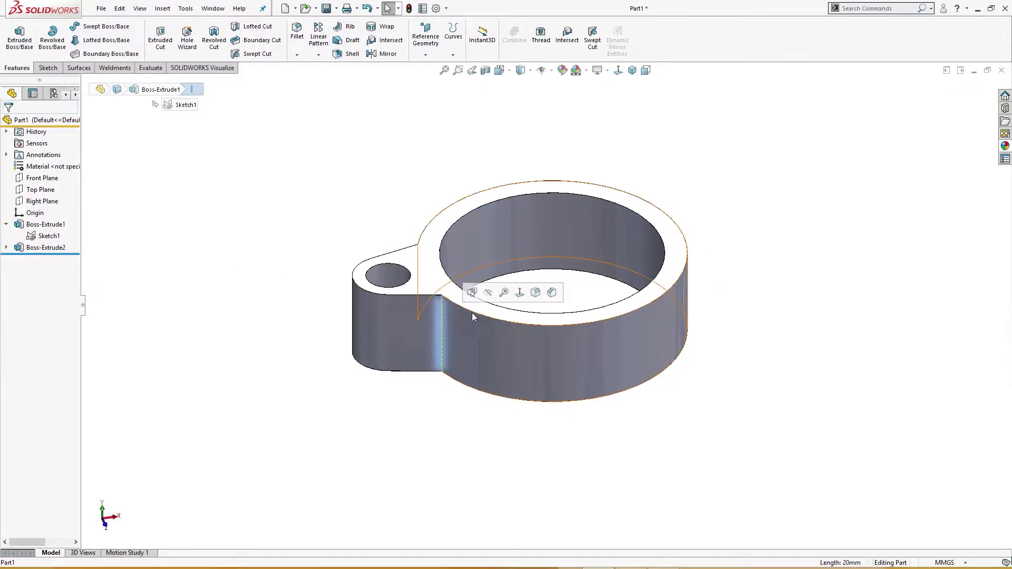
pyautogui.click(548, 290)
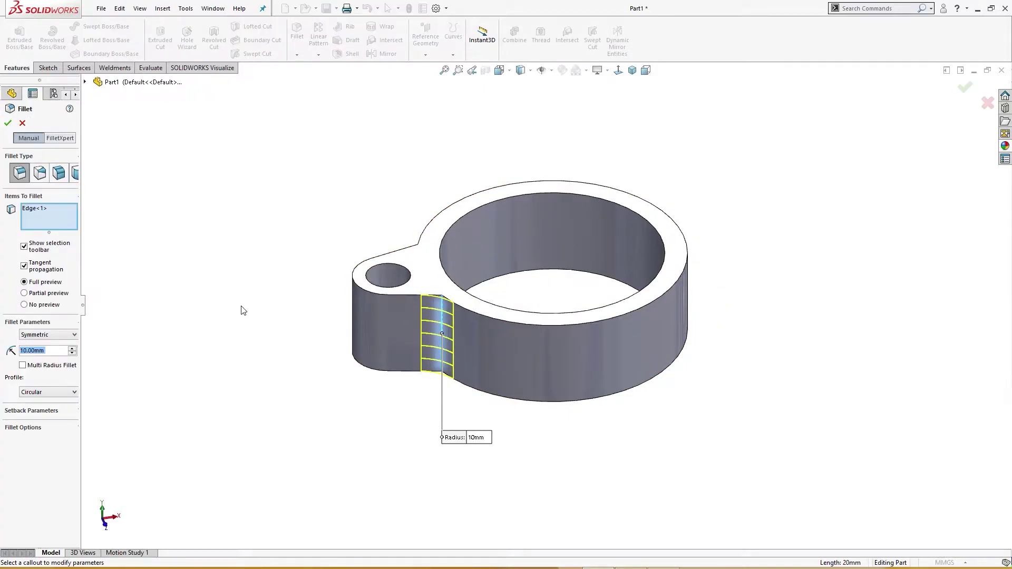
pyautogui.write('6')
pyautogui.press('Return')
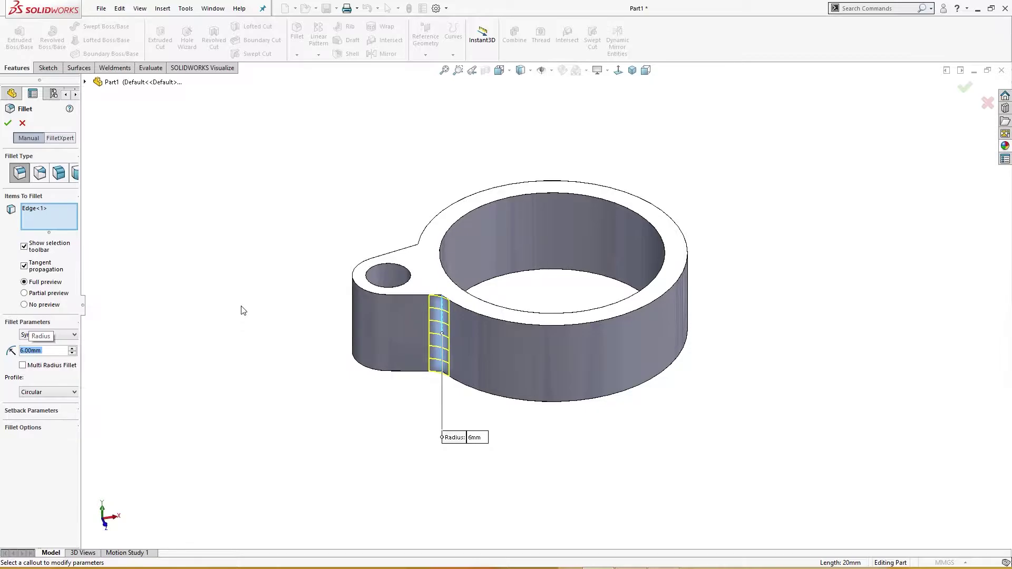
pyautogui.click(418, 263)
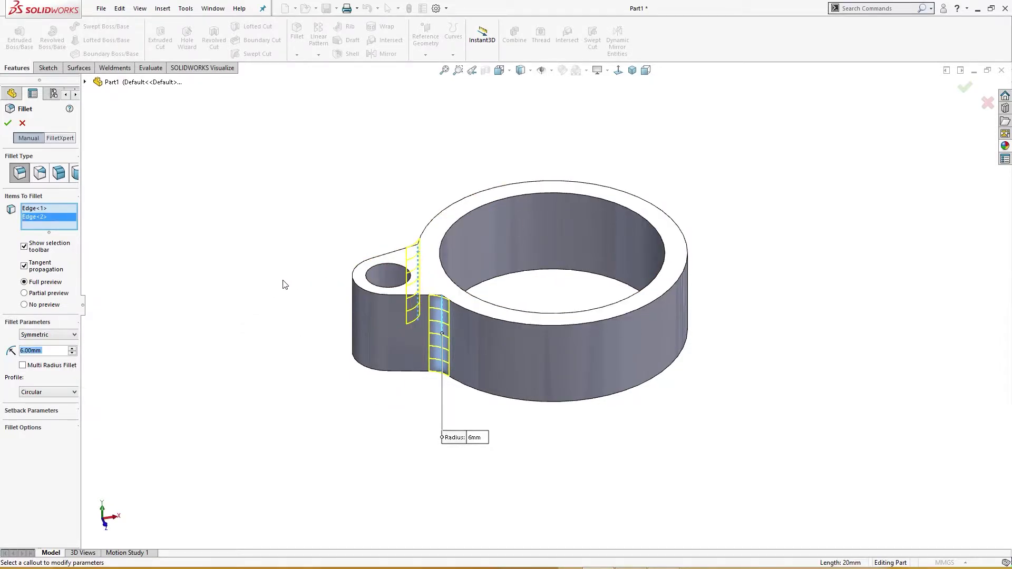
pyautogui.moveTo(284, 284); pyautogui.dragTo(332, 312, button='middle')
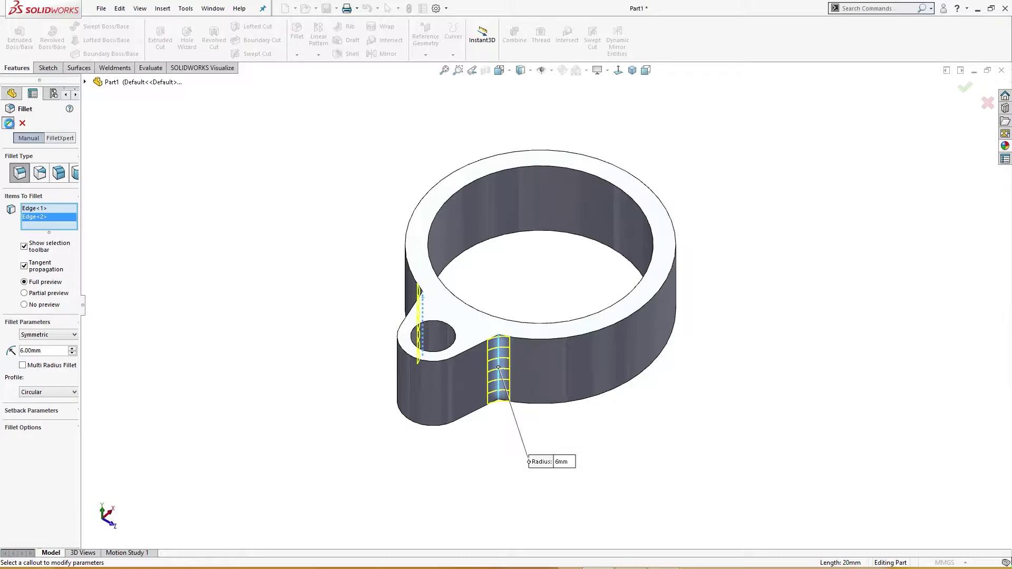
pyautogui.press('Return')
pyautogui.moveTo(242, 264); pyautogui.dragTo(210, 242, button='middle')
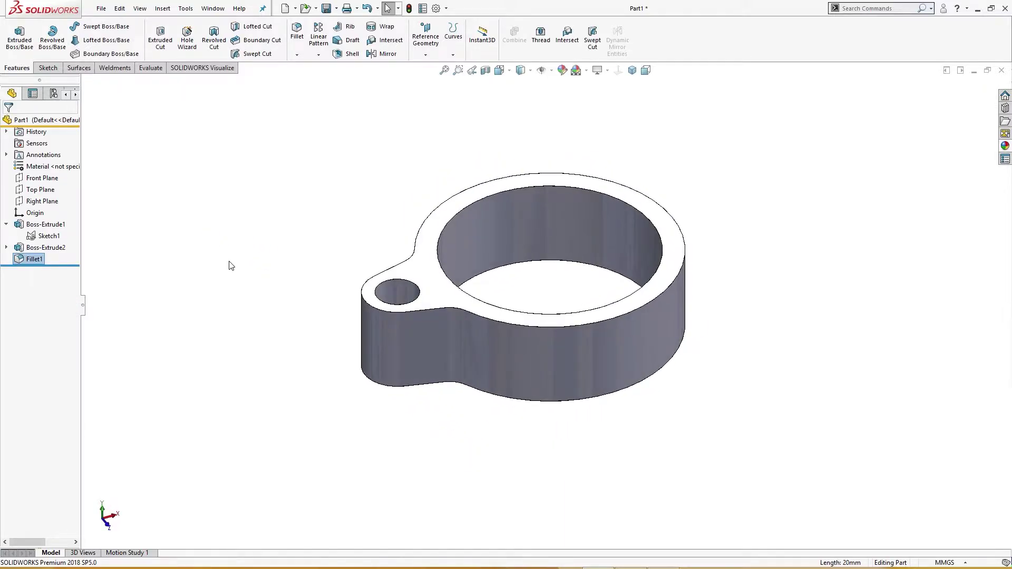
# Sketch a closed triangle on the Top Plane around the lug, with one corner at the origin and sides about 73, 82 and 110 mm long
pyautogui.click(41, 190)
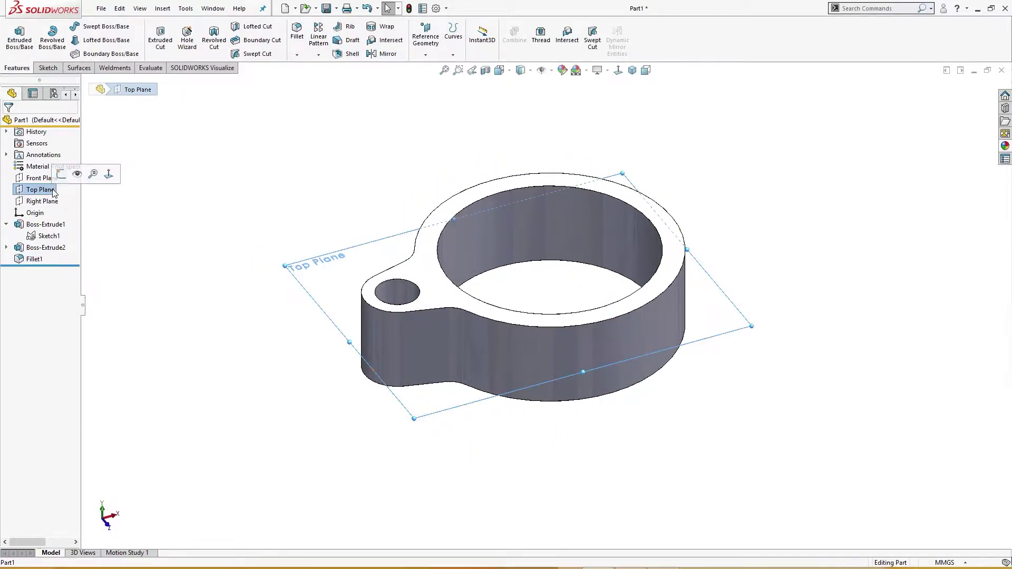
pyautogui.click(58, 174)
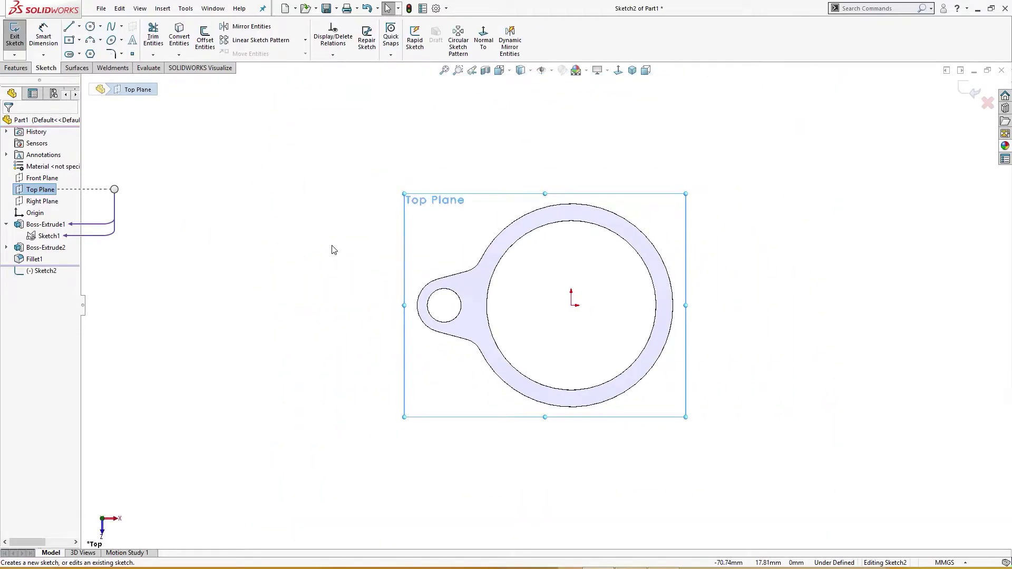
pyautogui.press('l')
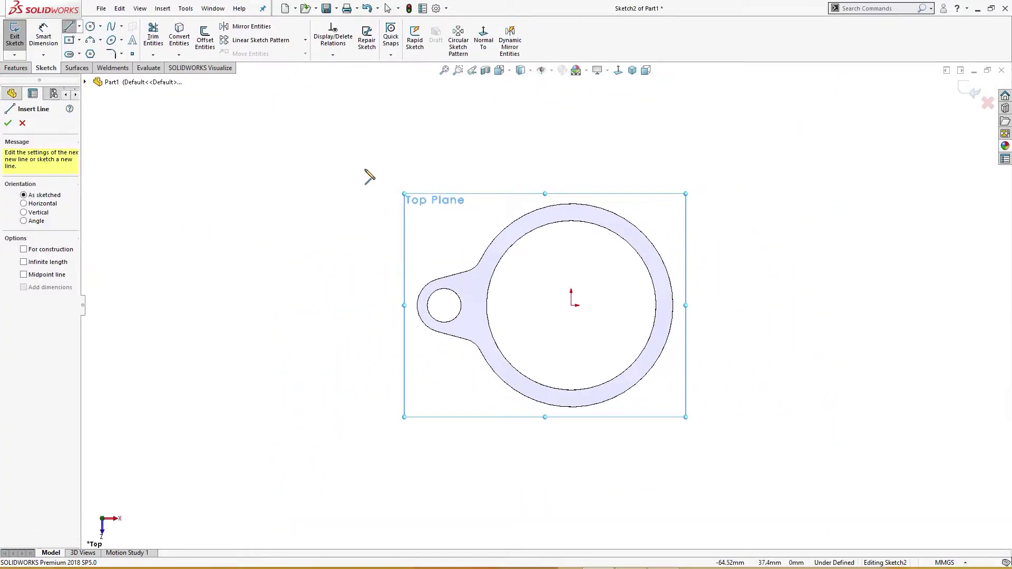
pyautogui.moveTo(378, 153); pyautogui.dragTo(571, 305)
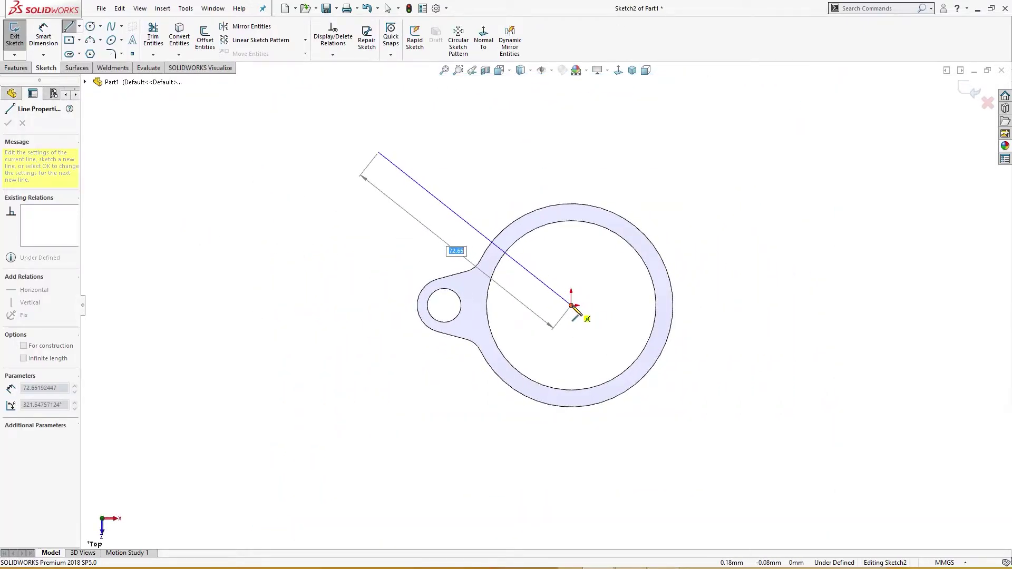
pyautogui.click(578, 309)
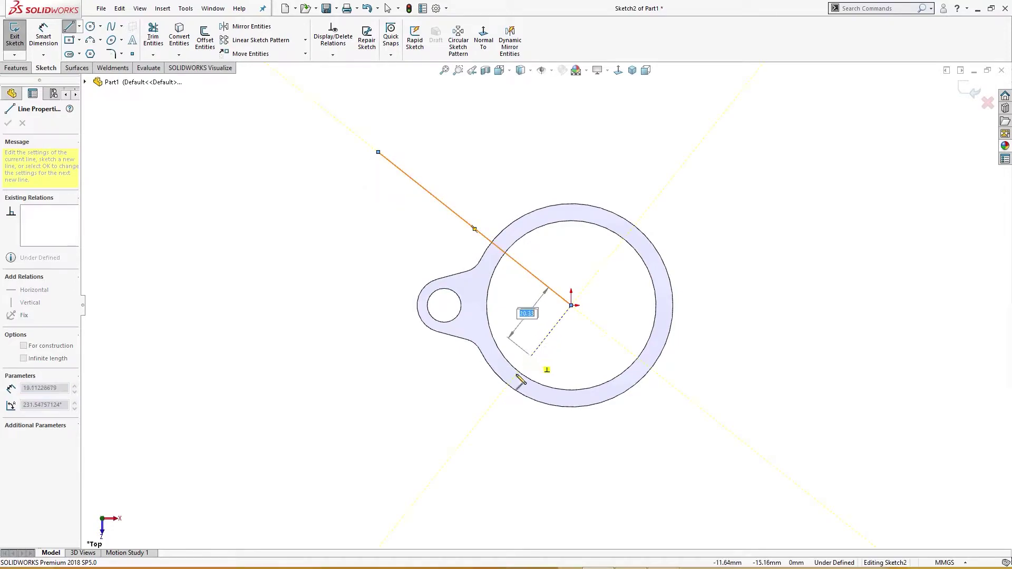
pyautogui.click(398, 524)
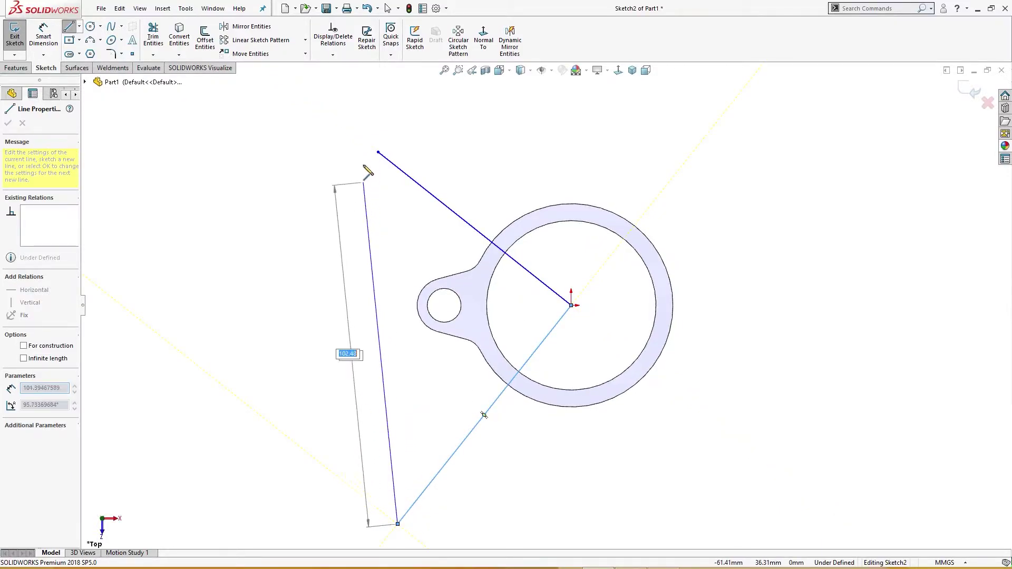
pyautogui.click(378, 153)
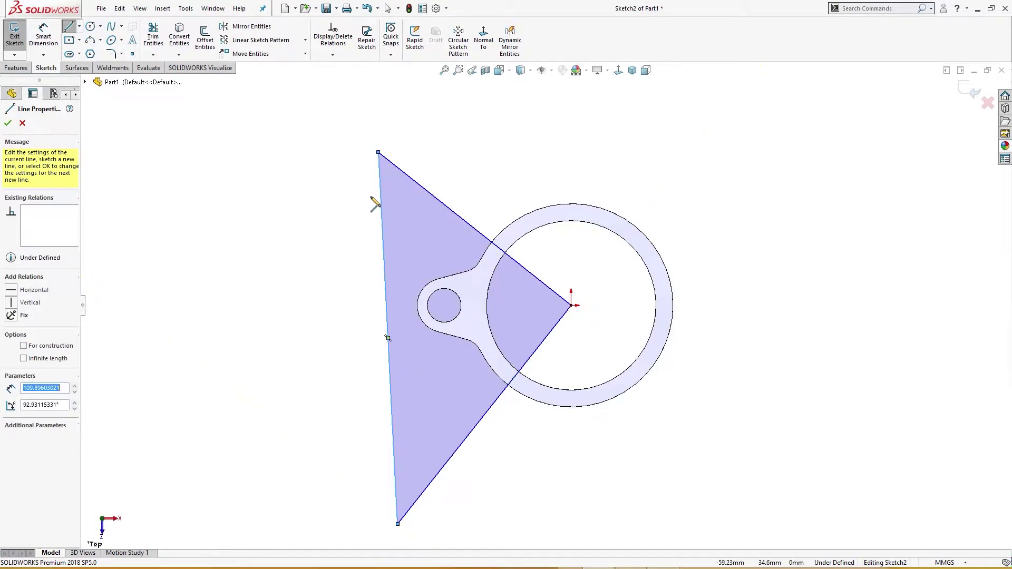
pyautogui.press('Escape')
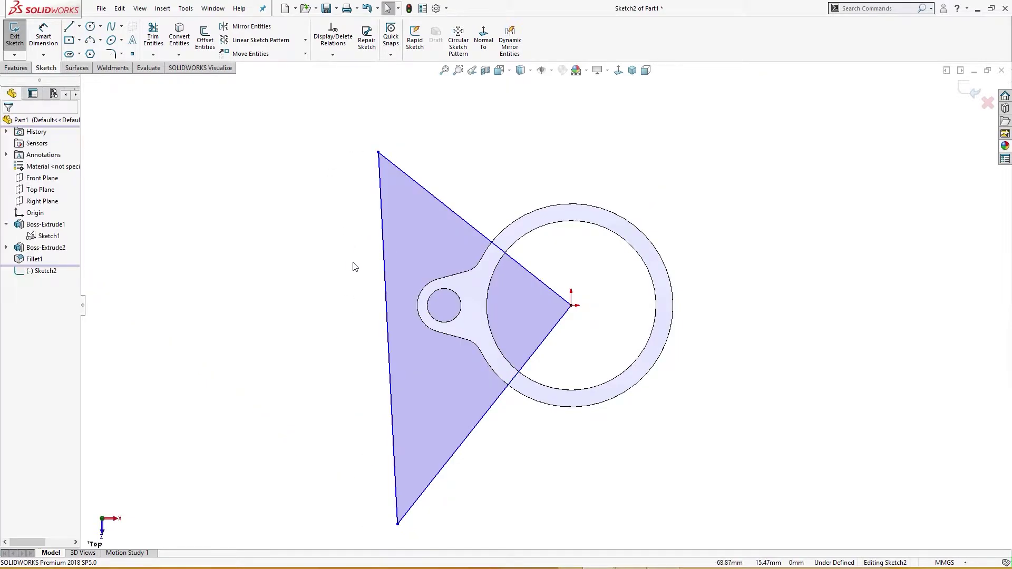
# Make the triangle's outer side opposite the origin vertical
pyautogui.click(569, 311)
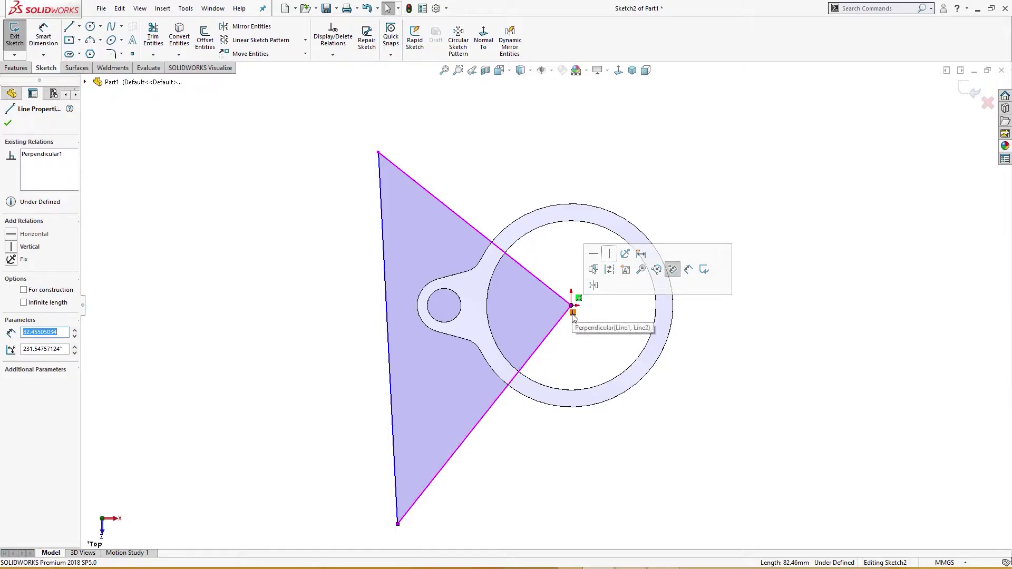
pyautogui.click(567, 341)
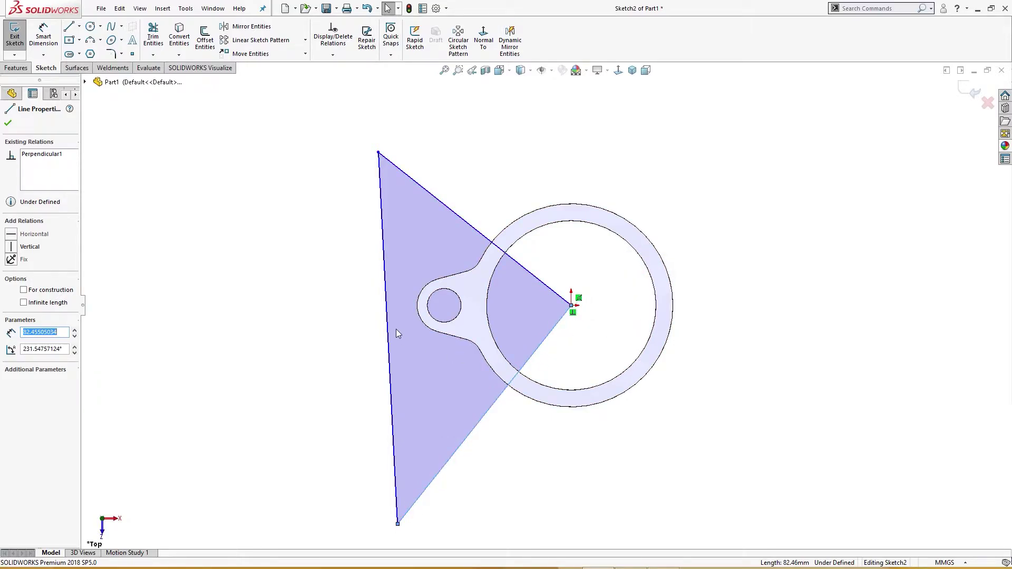
pyautogui.click(387, 322)
pyautogui.click(435, 259)
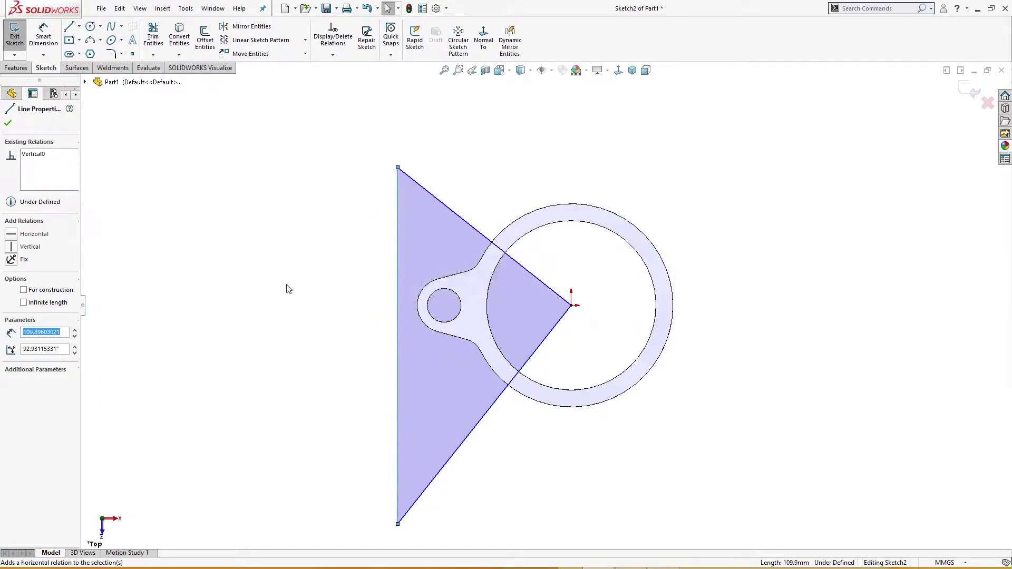
pyautogui.click(318, 252)
pyautogui.press('l')
pyautogui.hotkey('alt', 'c')
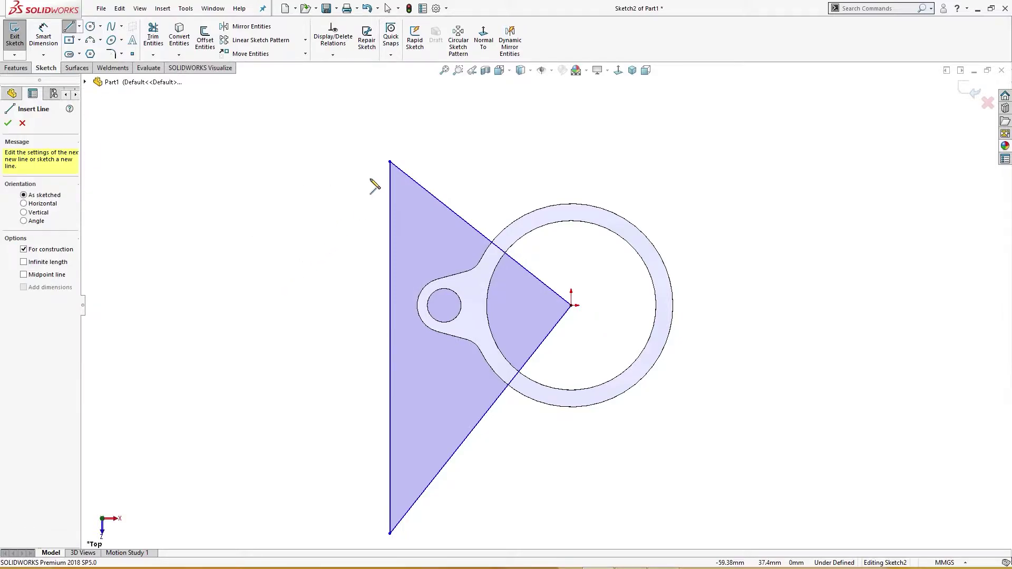
pyautogui.click(571, 306)
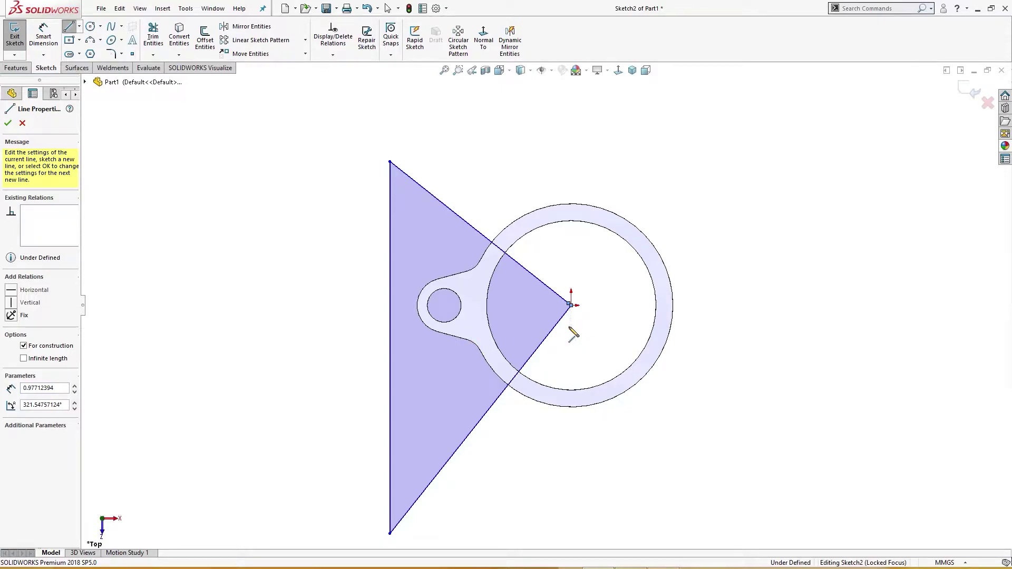
pyautogui.press('Escape')
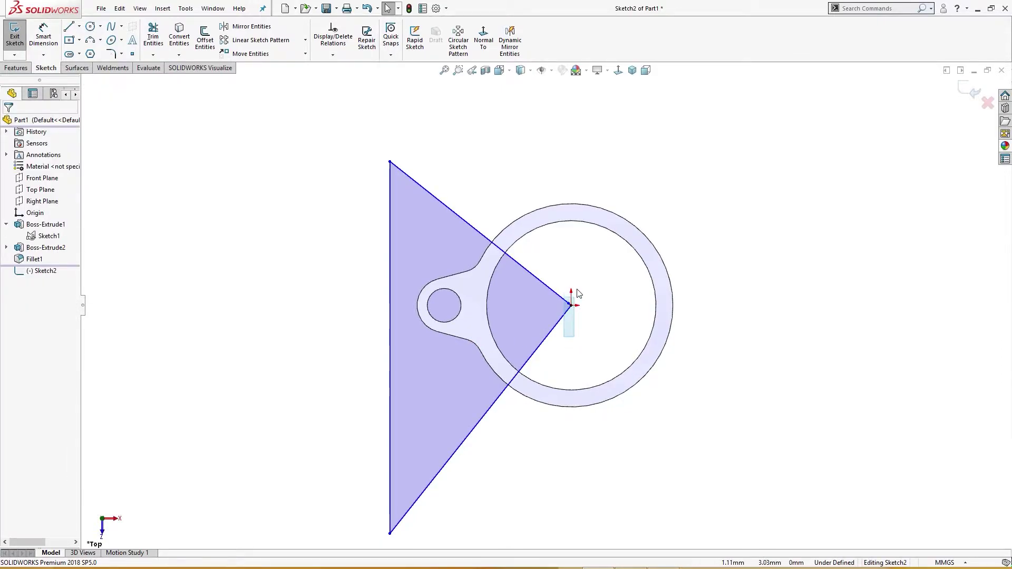
pyautogui.click(578, 294)
pyautogui.press('Escape')
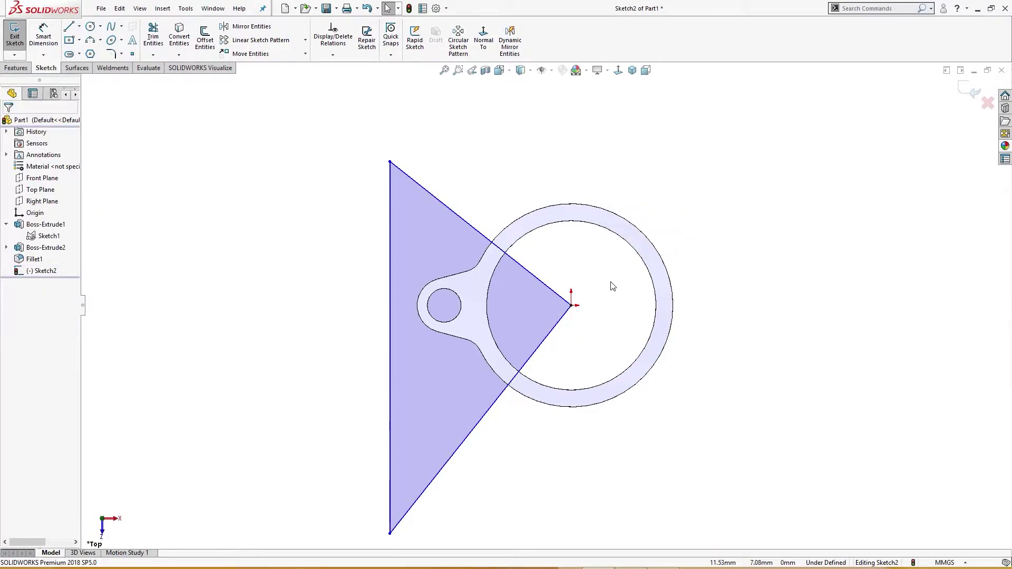
# Draw a construction line from the origin to the midpoint of the triangle's vertical side
pyautogui.press('l')
pyautogui.click(571, 305)
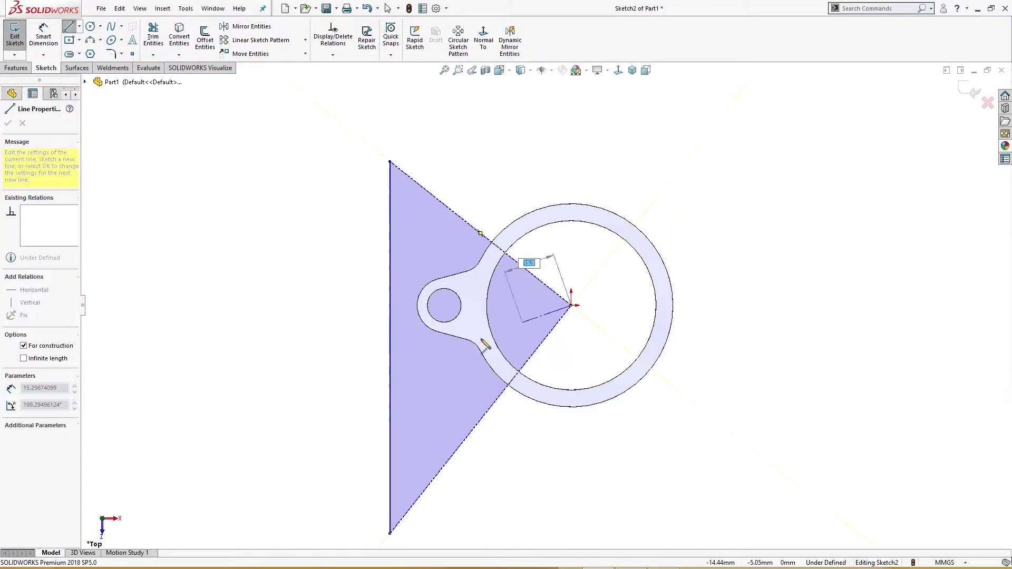
pyautogui.click(389, 347)
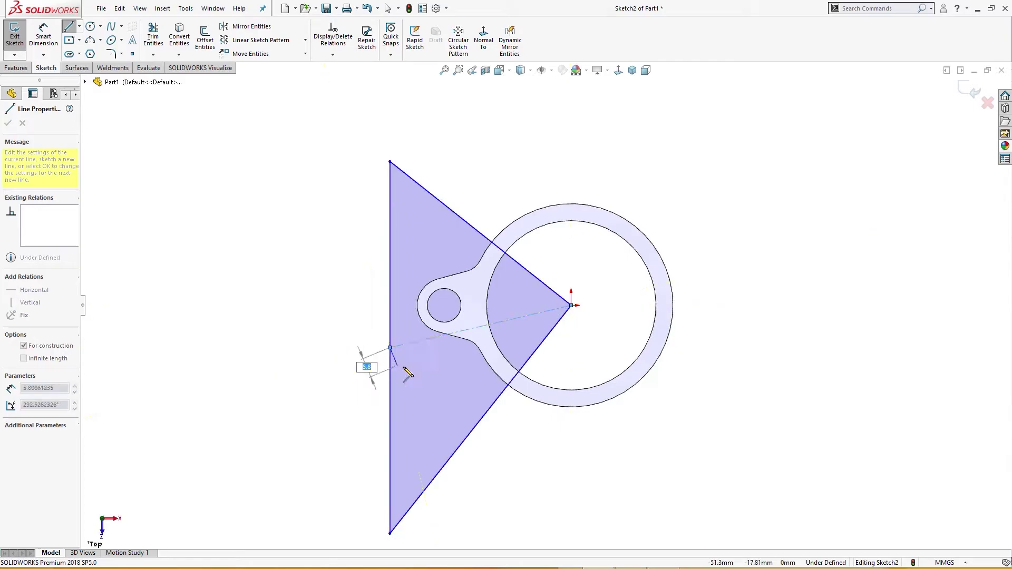
# Make the construction line horizontal and the triangle's two sides meeting at the origin perpendicular to each other
pyautogui.press('Escape')
pyautogui.click(410, 343)
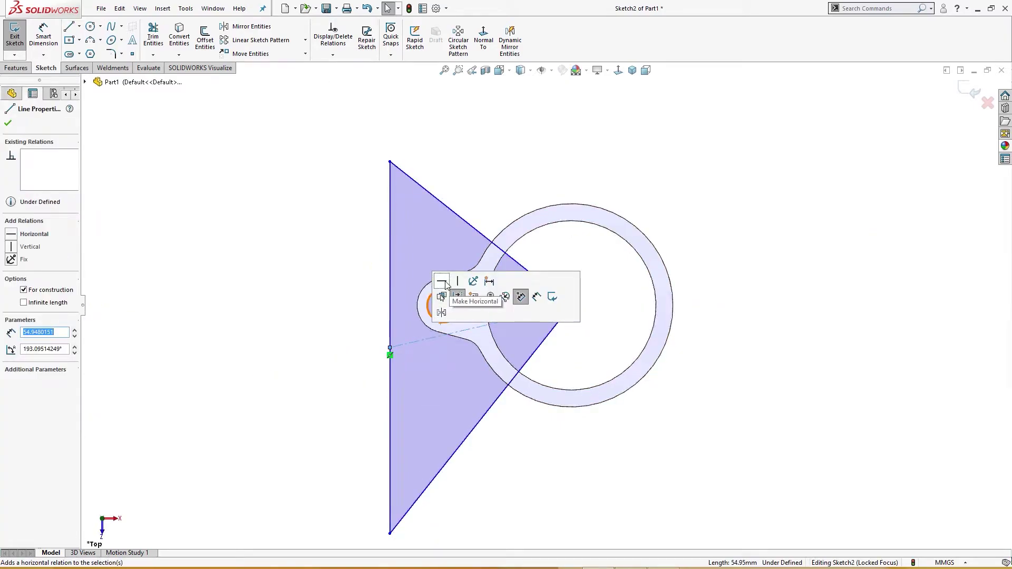
pyautogui.click(446, 284)
pyautogui.click(350, 294)
pyautogui.moveTo(385, 492); pyautogui.dragTo(389, 463)
pyautogui.click(325, 450)
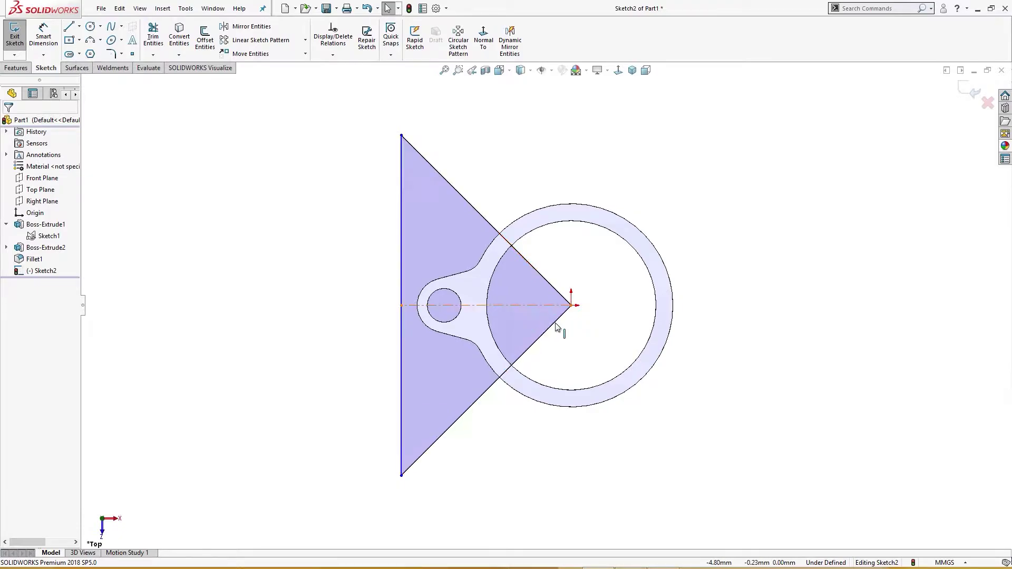
# Check the slot in the Phase 1 drawing and cut the triangular profile through the lug and ring, Mid Plane, 10 mm deep
pyautogui.click(628, 522)
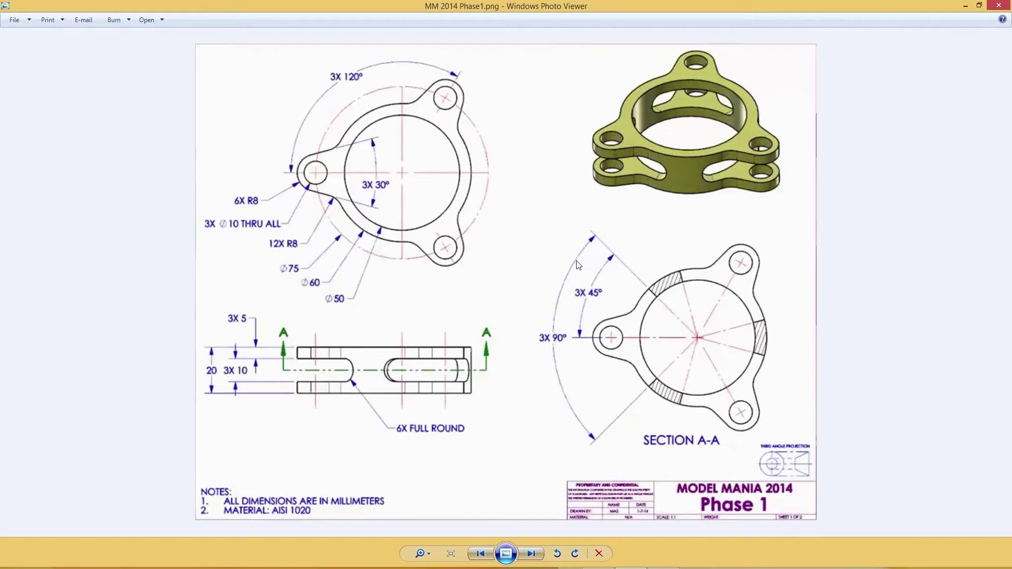
pyautogui.click(962, 5)
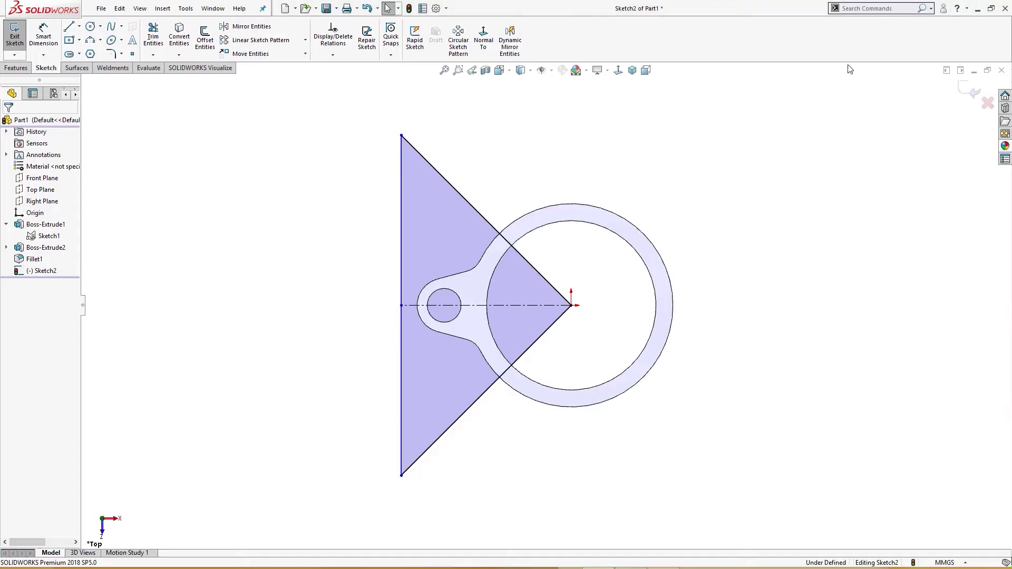
pyautogui.press('s')
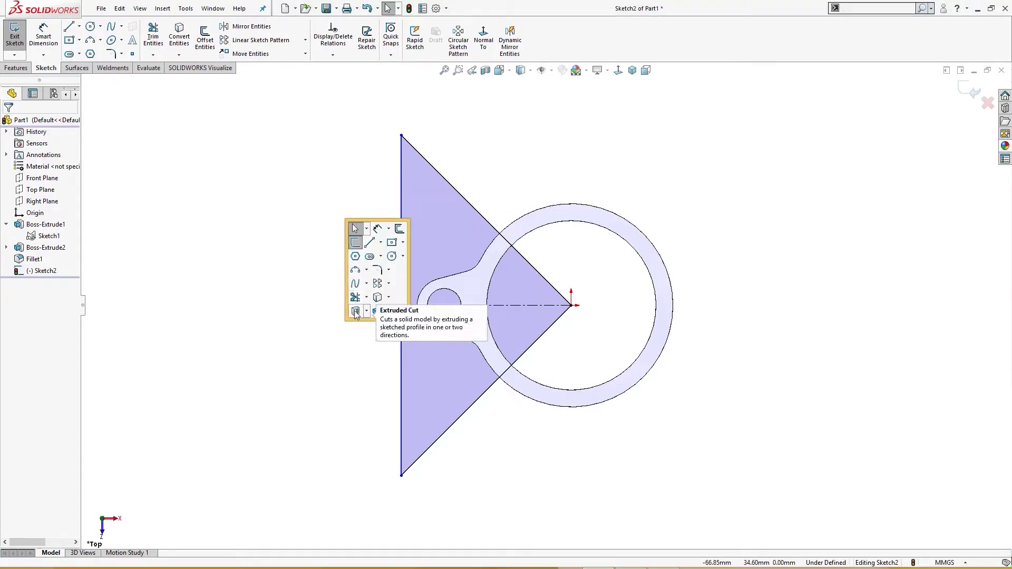
pyautogui.hotkey('ctrl', '7')
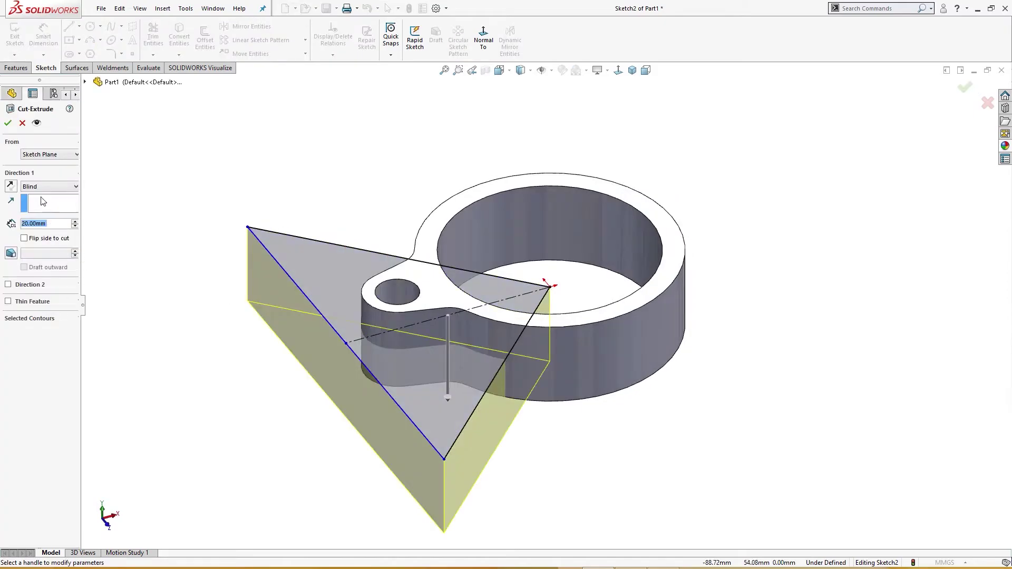
pyautogui.click(43, 186)
pyautogui.click(37, 253)
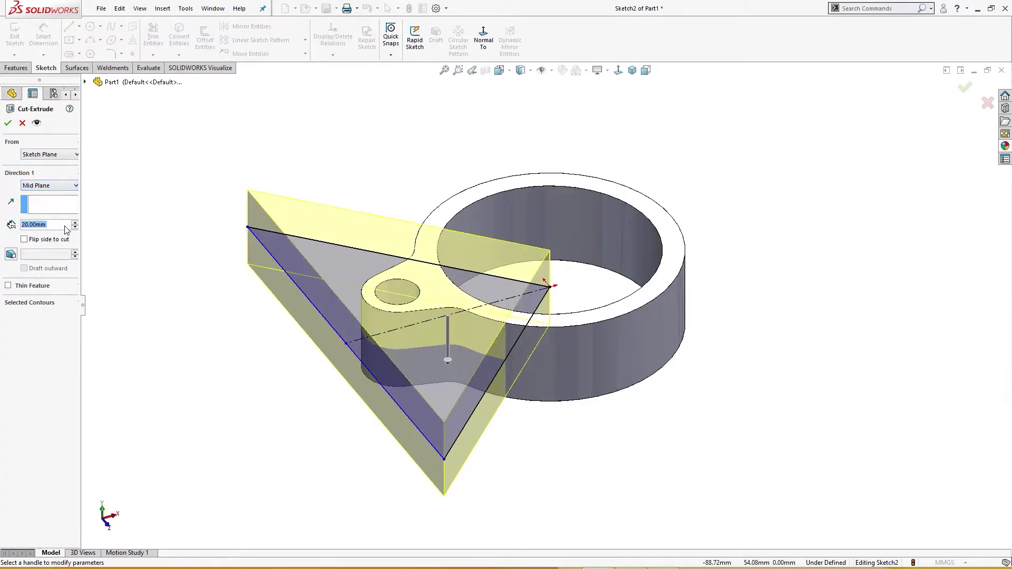
pyautogui.click(74, 227)
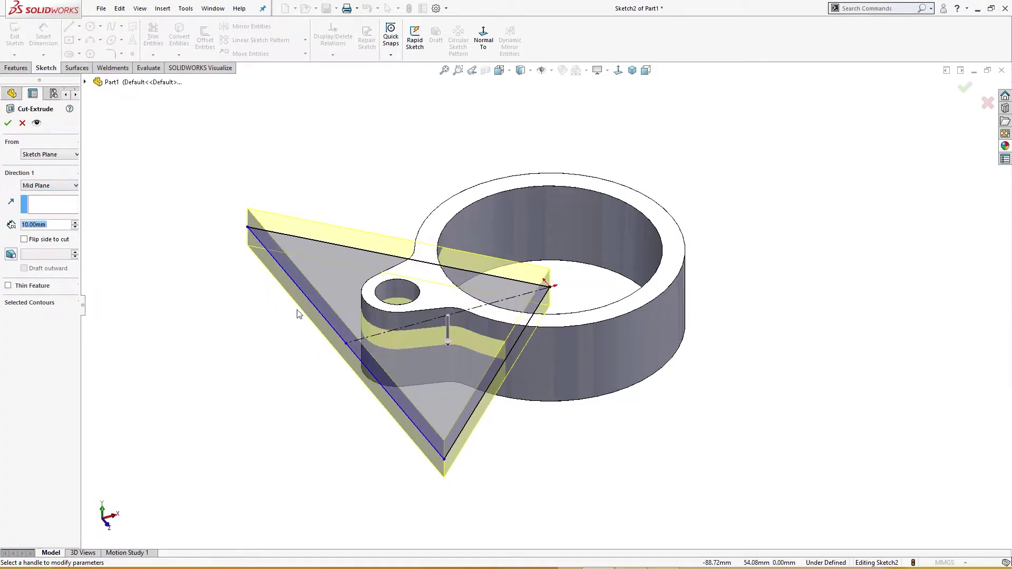
pyautogui.moveTo(298, 313); pyautogui.dragTo(332, 255, button='middle')
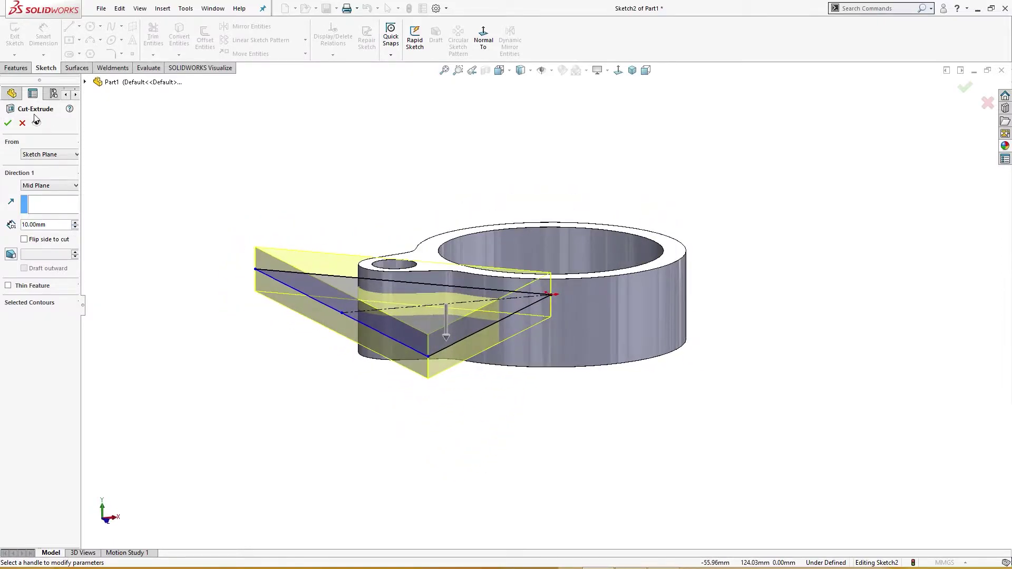
pyautogui.click(8, 124)
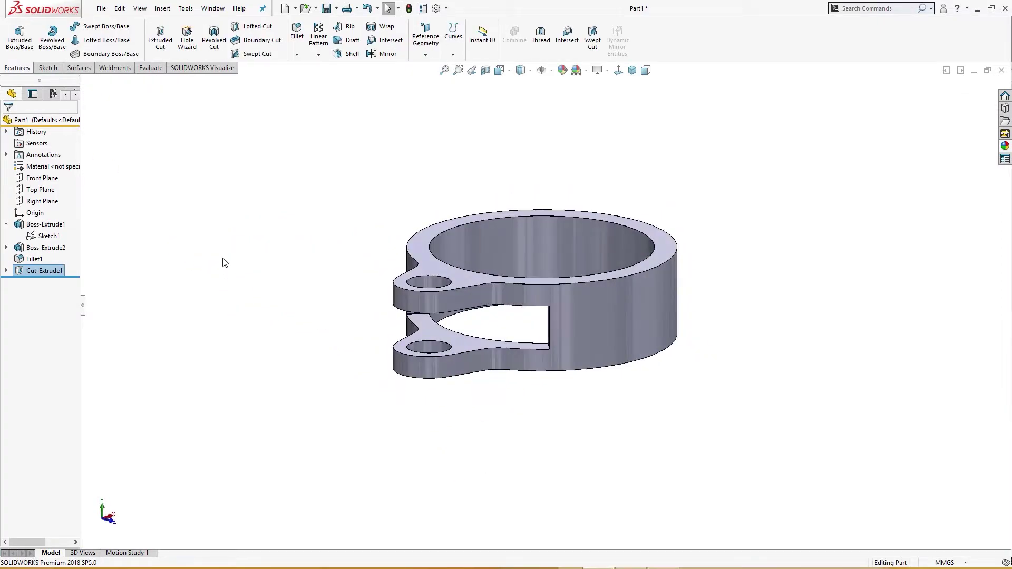
# Apply a full round fillet to one end of the slot, using its lower, end and upper faces
pyautogui.press('s')
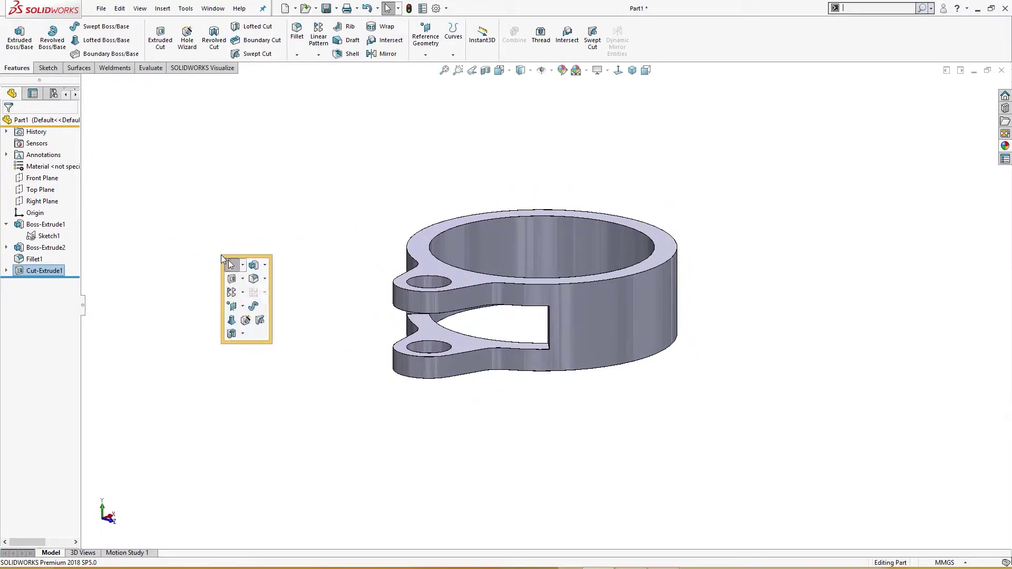
pyautogui.click(254, 280)
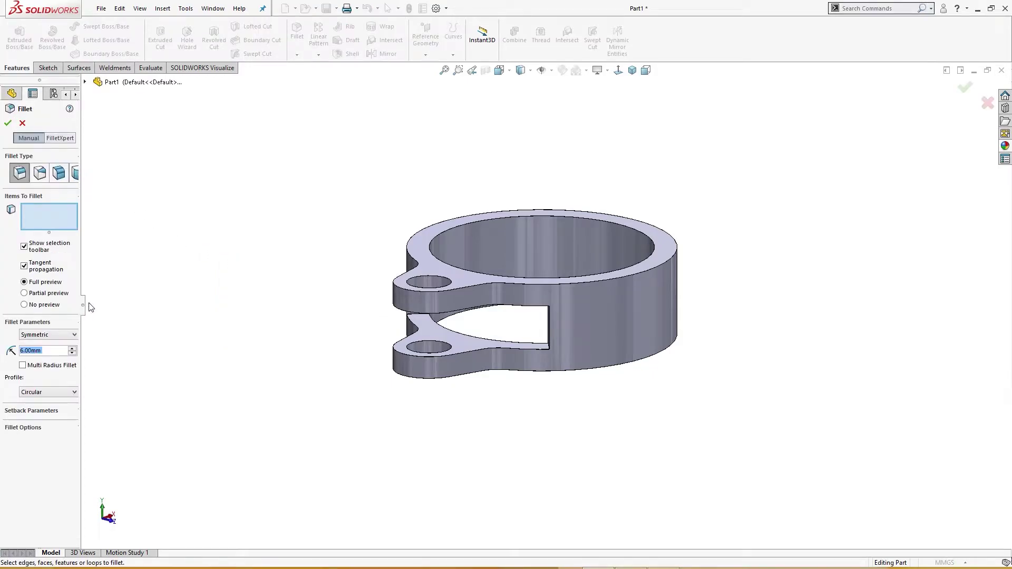
pyautogui.moveTo(89, 306); pyautogui.dragTo(131, 309)
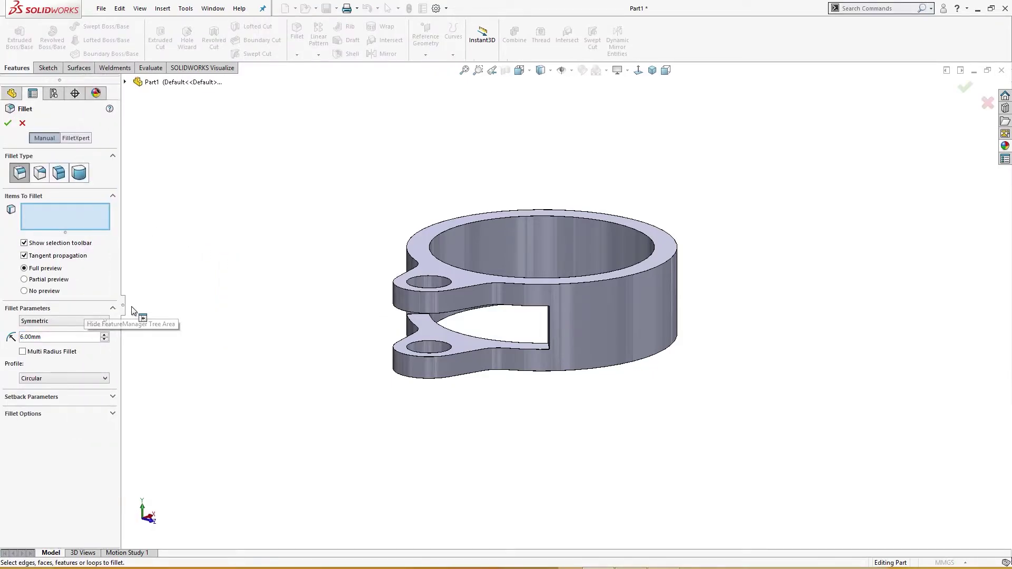
pyautogui.click(79, 173)
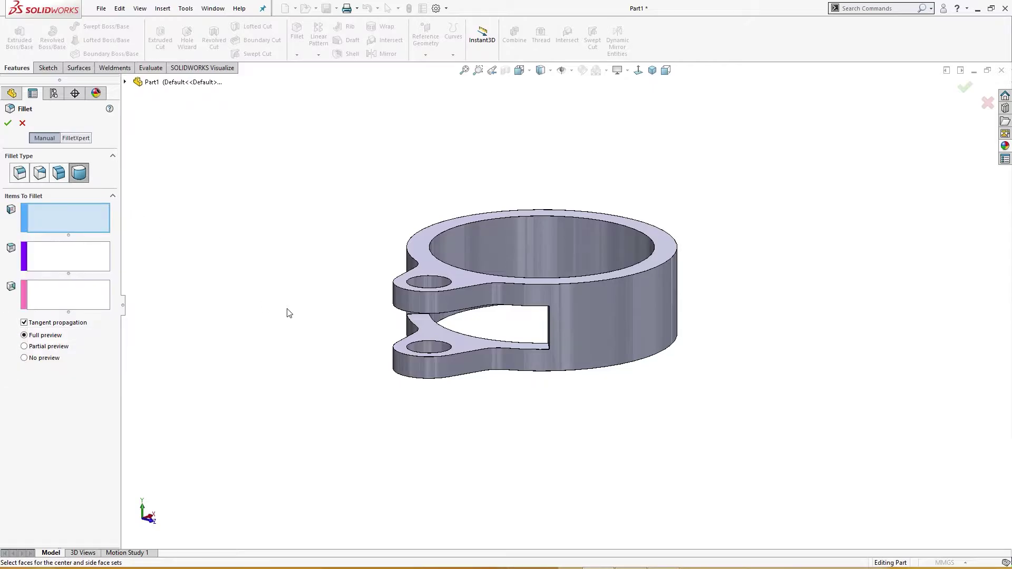
pyautogui.click(480, 340)
pyautogui.moveTo(480, 340); pyautogui.dragTo(548, 348, button='middle')
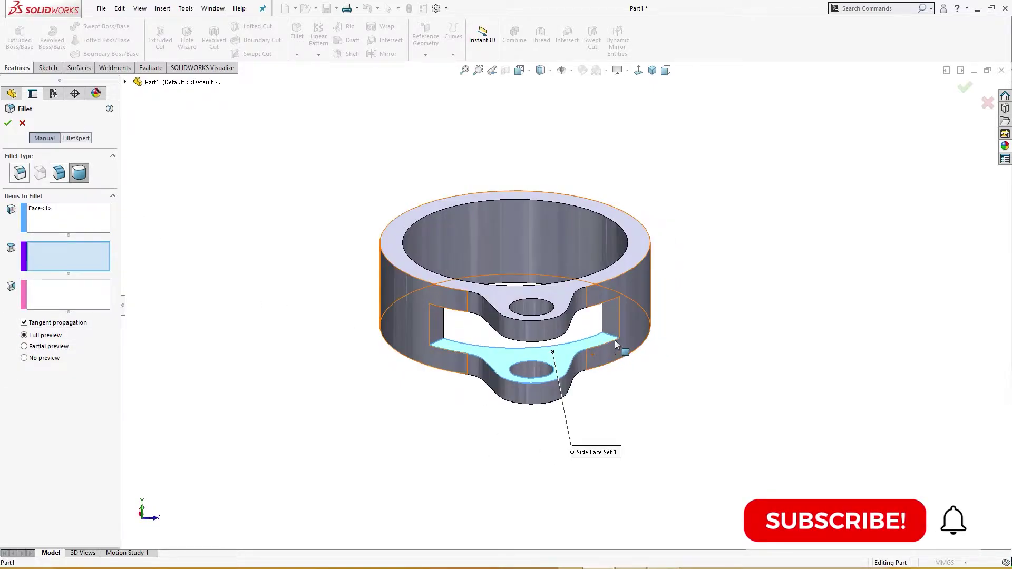
pyautogui.click(611, 322)
pyautogui.moveTo(611, 326); pyautogui.dragTo(509, 353, button='middle')
pyautogui.click(587, 266)
pyautogui.press('Return')
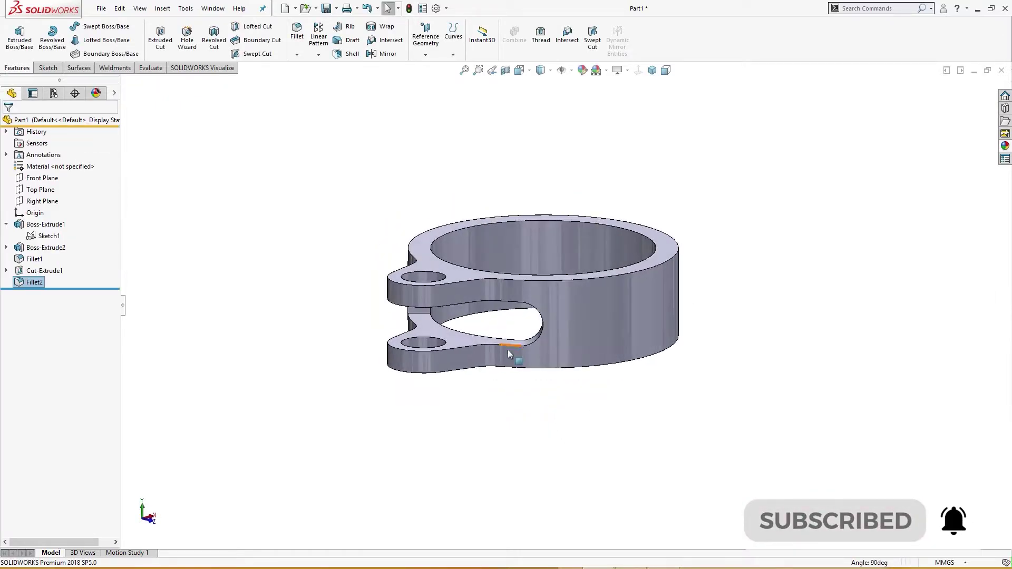
# Apply a full round fillet to the opposite end of the slot, using its lower, end and upper faces
pyautogui.click(456, 374)
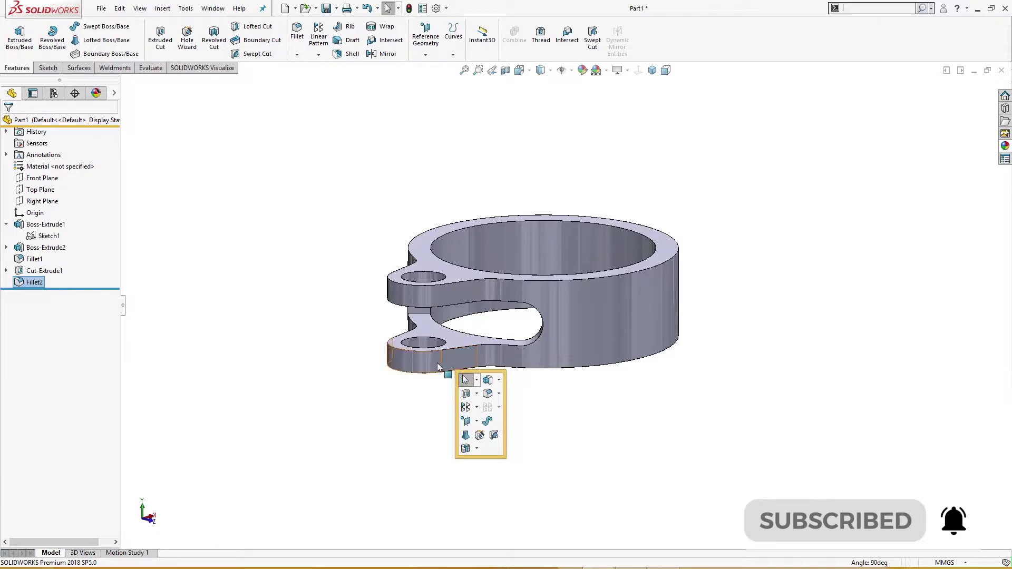
pyautogui.click(462, 374)
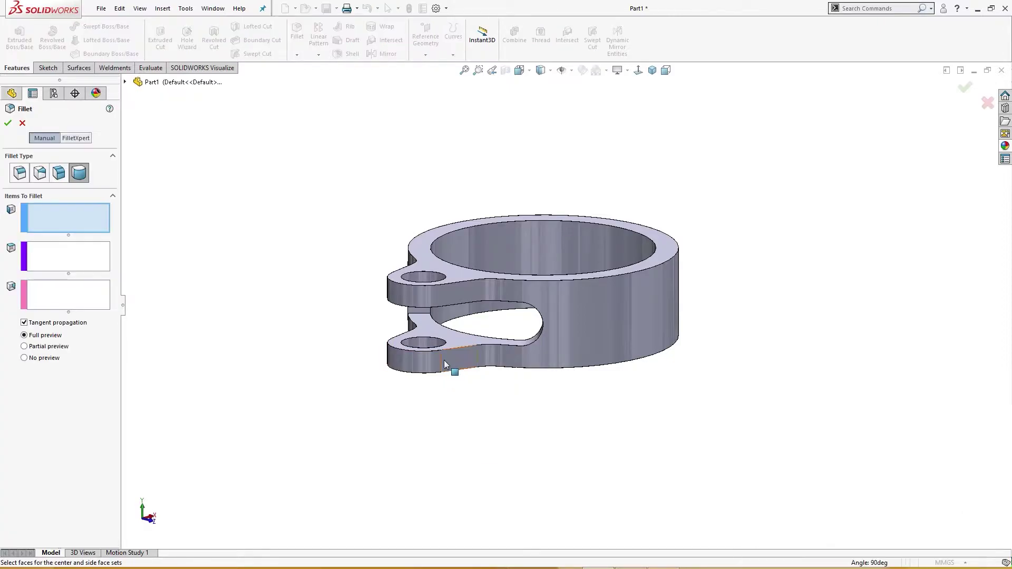
pyautogui.click(430, 329)
pyautogui.moveTo(429, 329); pyautogui.dragTo(369, 417, button='middle')
pyautogui.click(424, 298)
pyautogui.click(424, 259)
pyautogui.rightClick(424, 258)
# Circular-pattern the lug, its fillets, the slot cut and both full rounds around the ring's inner face, 3 instances equally spaced over 360°
pyautogui.hotkey('ctrl', '7')
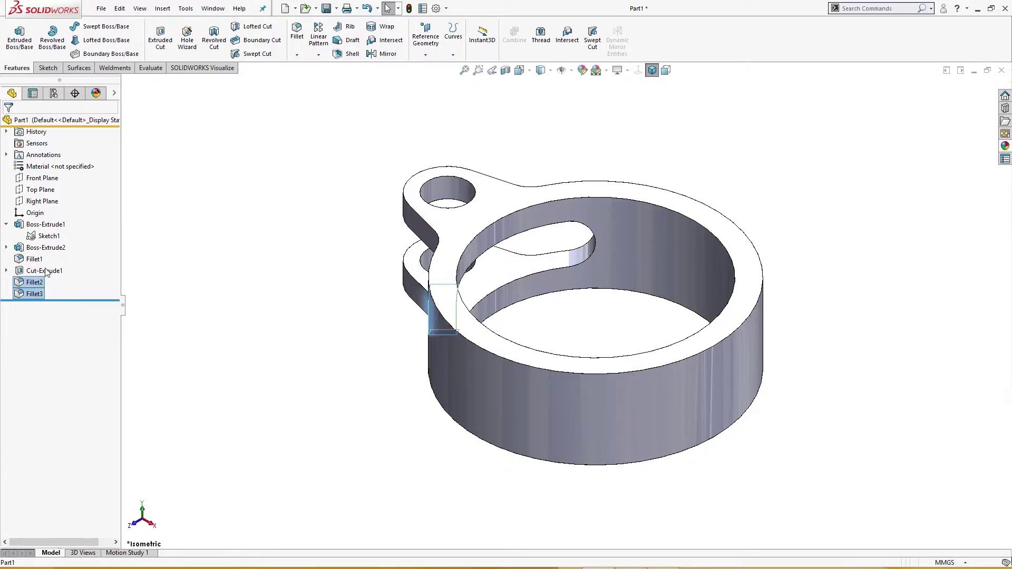
pyautogui.keyDown('ctrl'); pyautogui.click(34, 259); pyautogui.keyUp('ctrl')
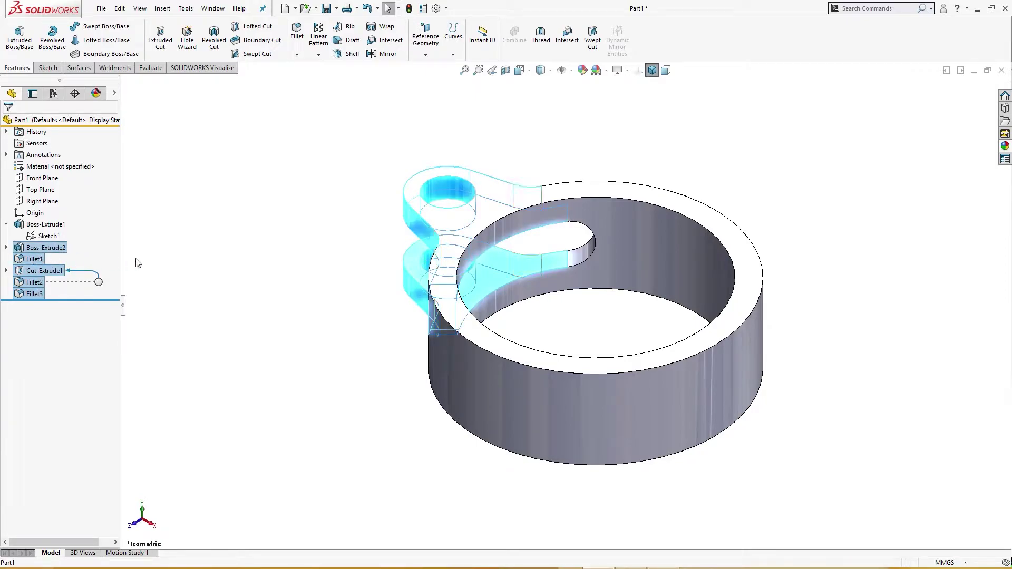
pyautogui.moveTo(202, 259); pyautogui.dragTo(320, 149, button='middle')
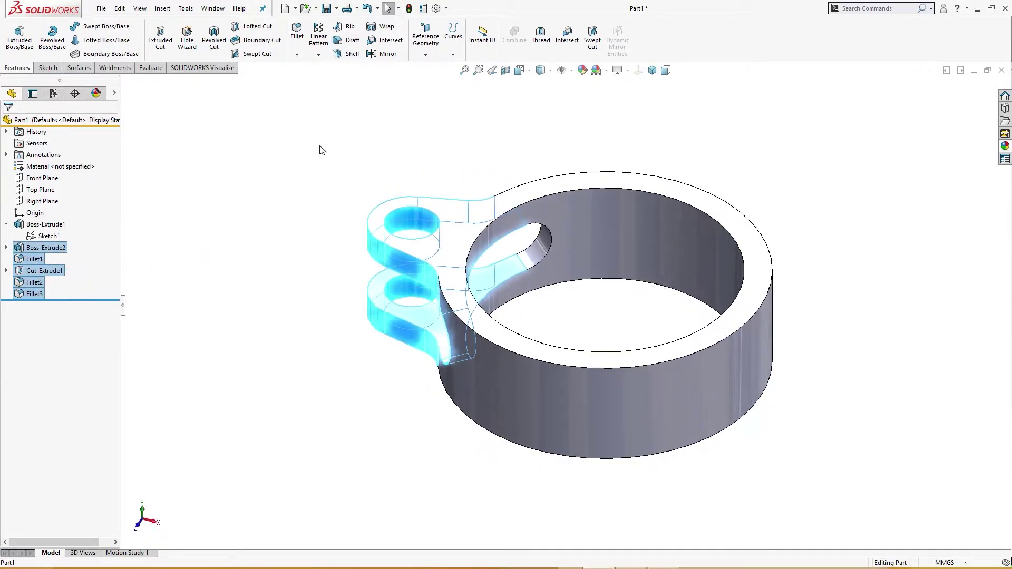
pyautogui.click(319, 54)
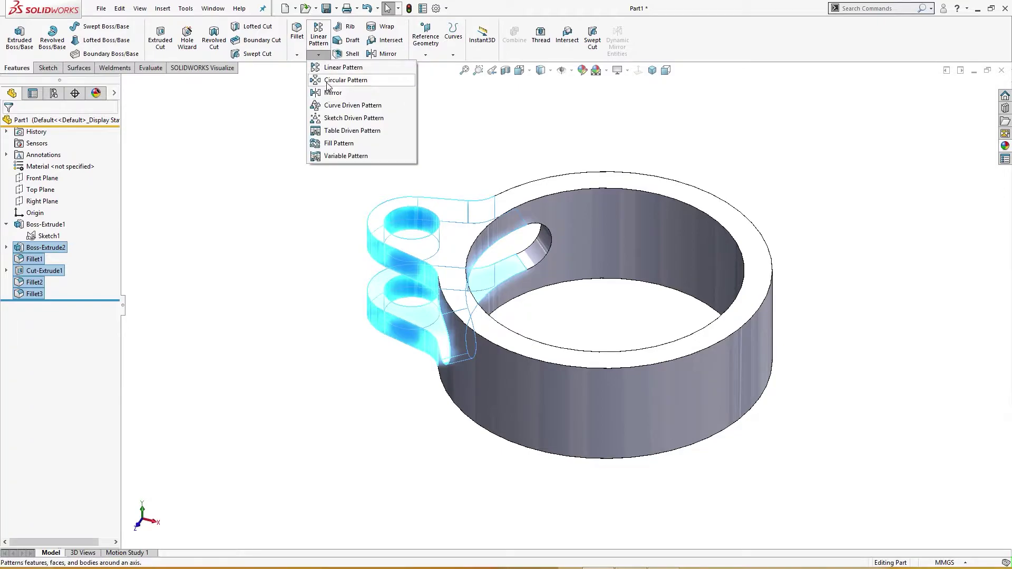
pyautogui.click(340, 80)
pyautogui.click(587, 245)
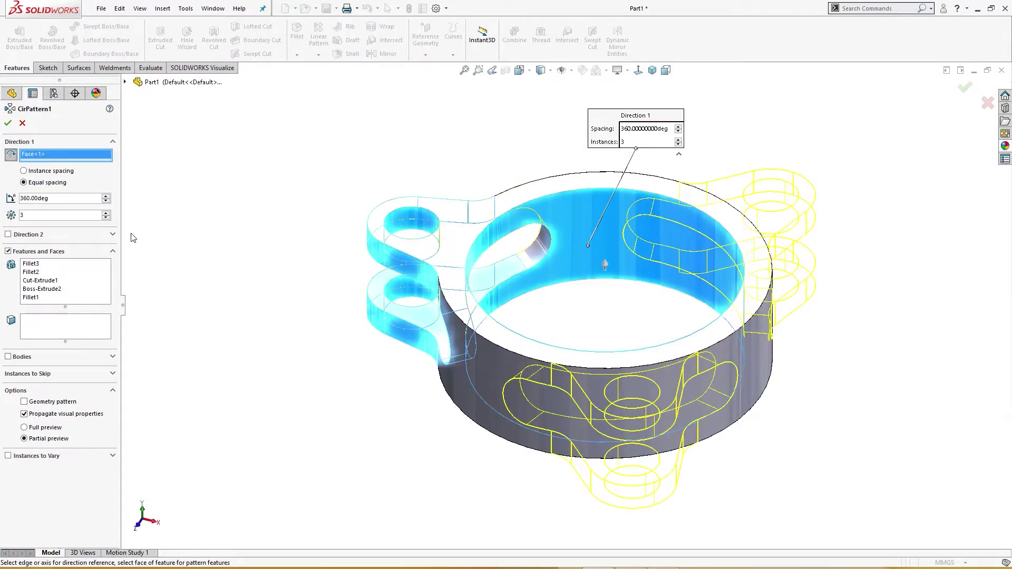
pyautogui.click(8, 123)
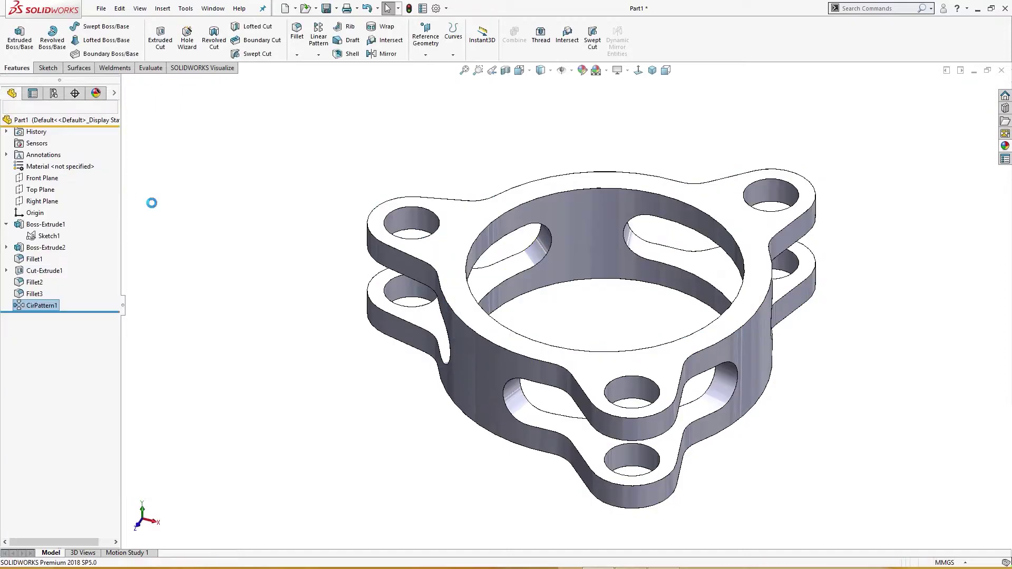
# Inspect the patterned ring from several angles and review the Phase 1 and Phase 2 drawings in Windows Photo Viewer
pyautogui.moveTo(151, 204); pyautogui.dragTo(215, 252, button='middle')
pyautogui.hotkey('ctrl', '7')
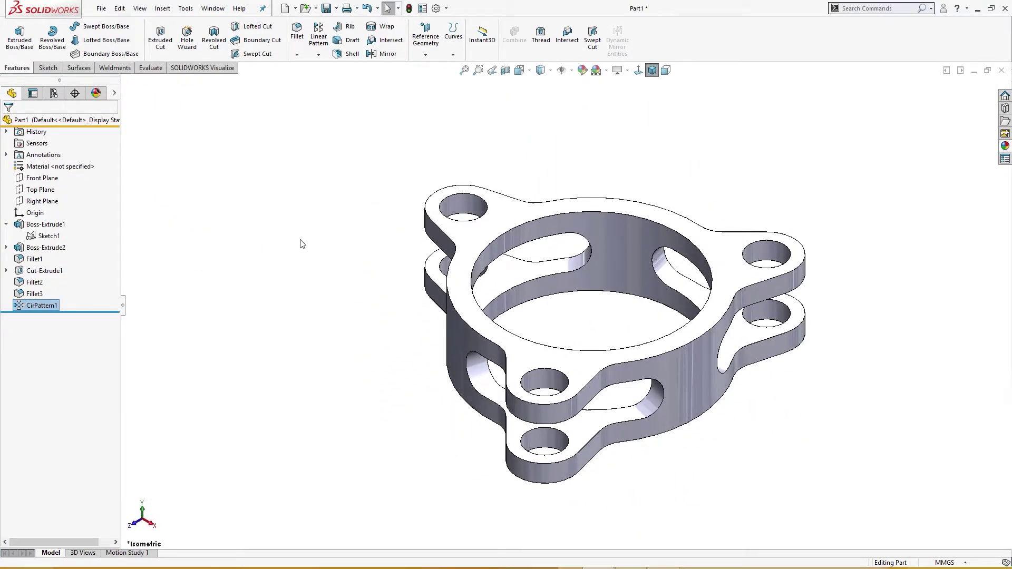
pyautogui.moveTo(302, 244); pyautogui.dragTo(364, 258, button='middle')
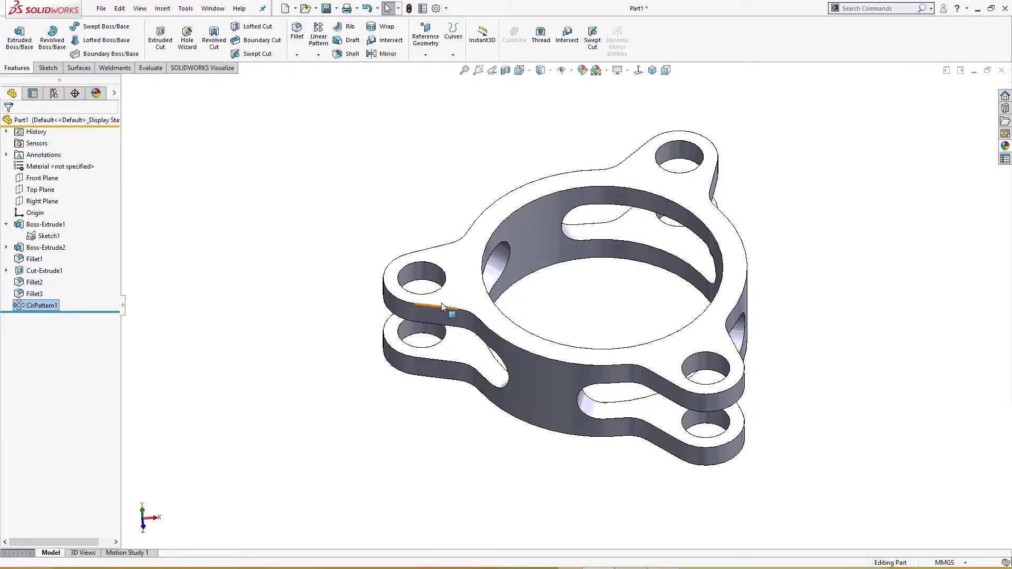
pyautogui.click(630, 560)
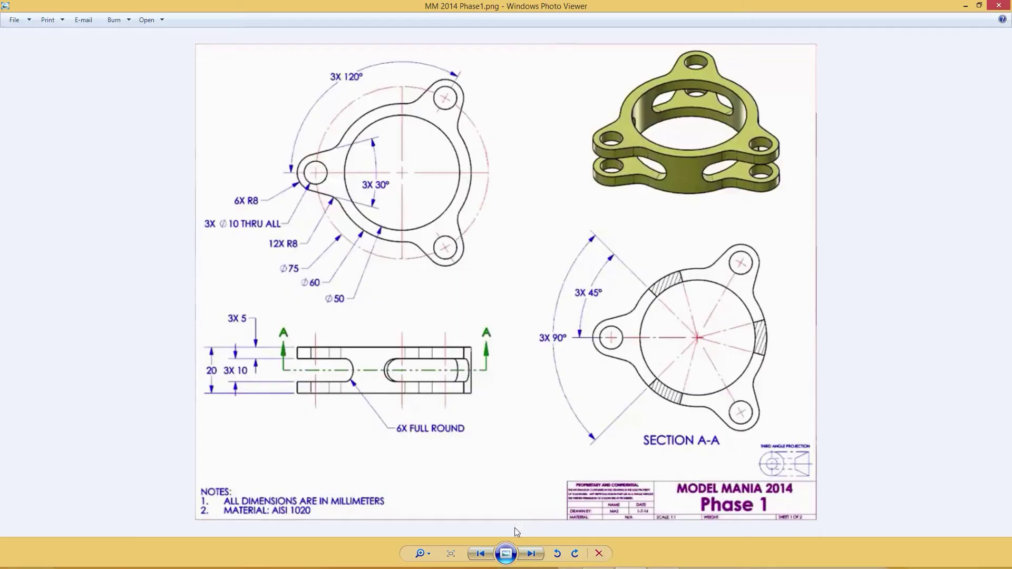
pyautogui.click(532, 554)
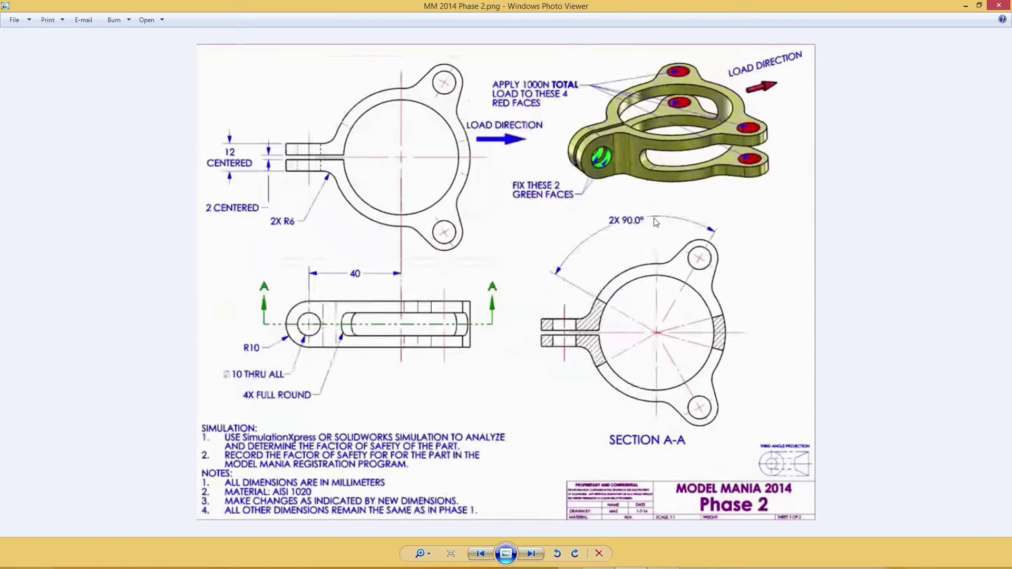
pyautogui.click(964, 6)
# Save the part to the Desktop under the name Phase 1
pyautogui.moveTo(316, 355); pyautogui.dragTo(281, 338, button='middle')
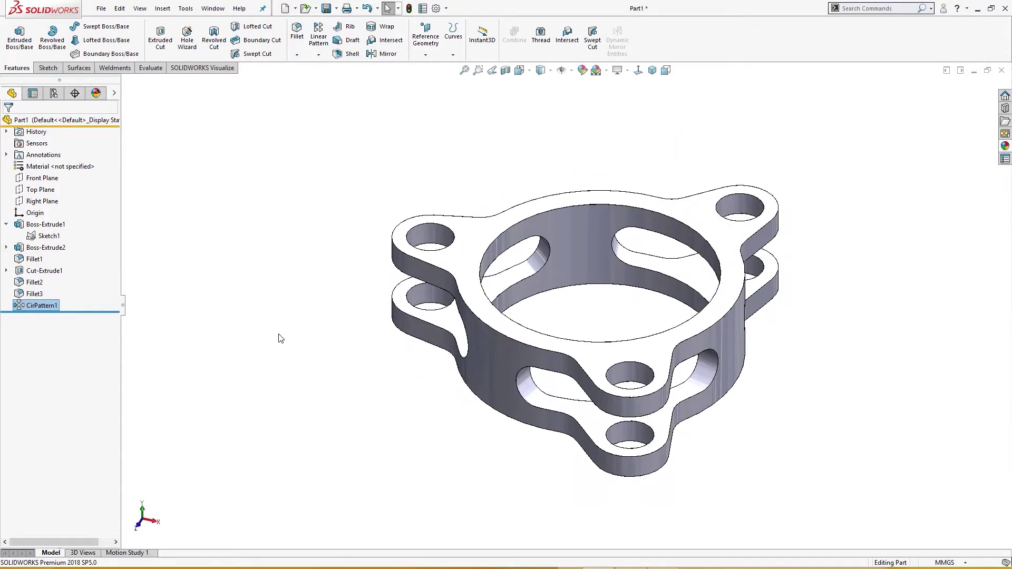
pyautogui.hotkey('ctrl', '7')
pyautogui.click(337, 8)
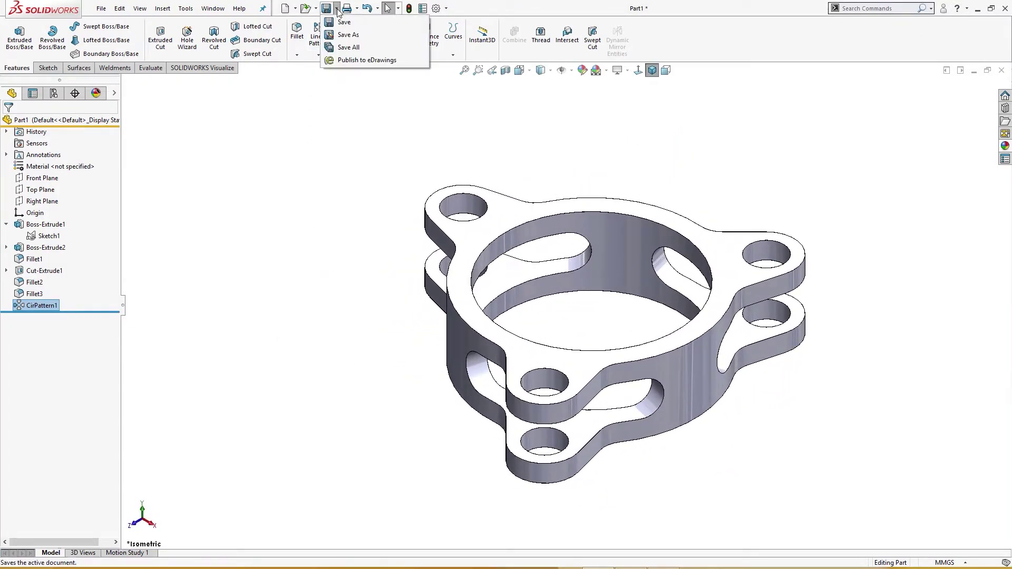
pyautogui.click(345, 35)
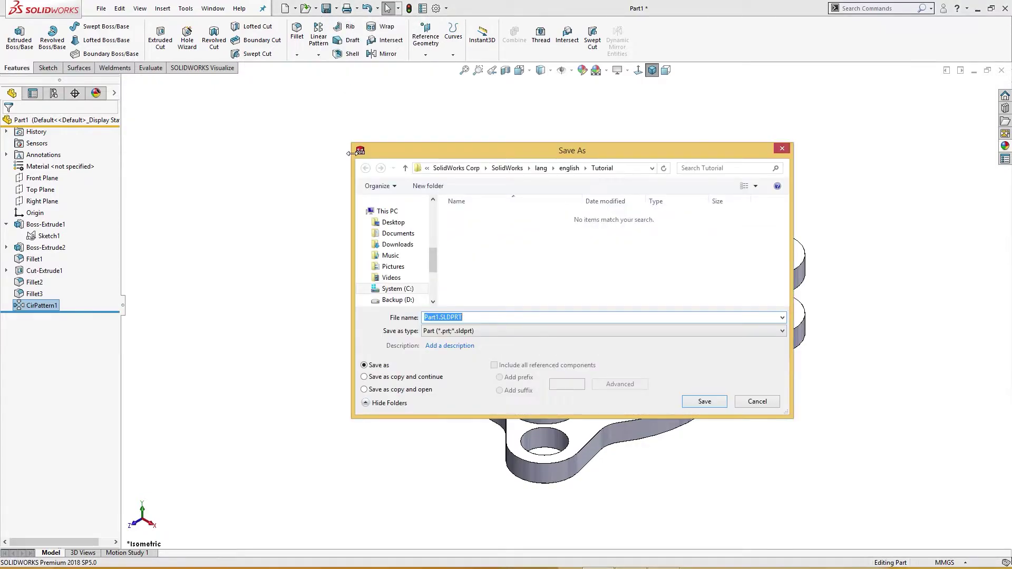
pyautogui.write('Phase 1')
pyautogui.moveTo(434, 262); pyautogui.dragTo(434, 214)
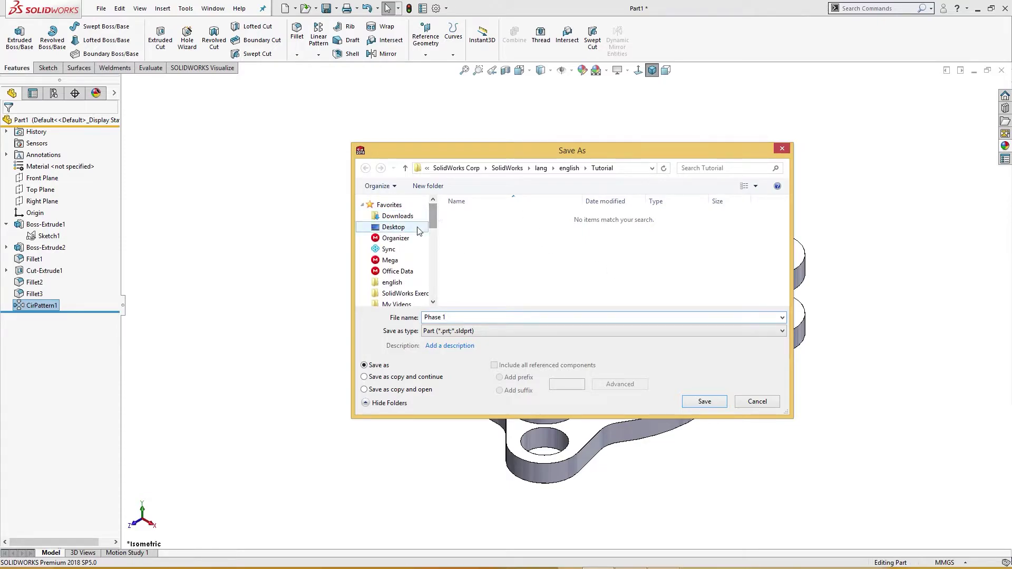
pyautogui.click(393, 227)
pyautogui.click(702, 403)
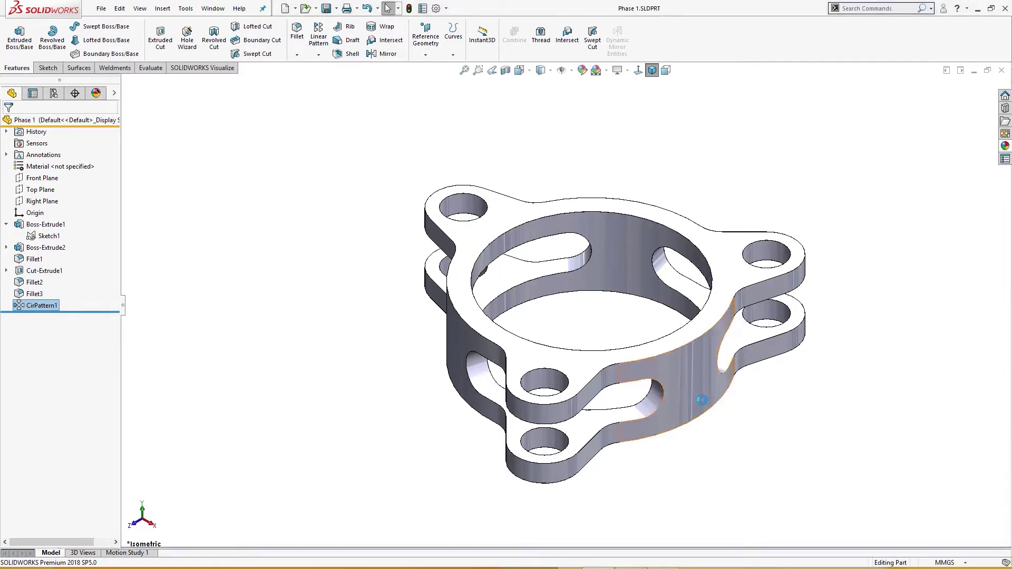
# Assign AISI 1020 as the part's material
pyautogui.moveTo(511, 346); pyautogui.dragTo(524, 340, button='middle')
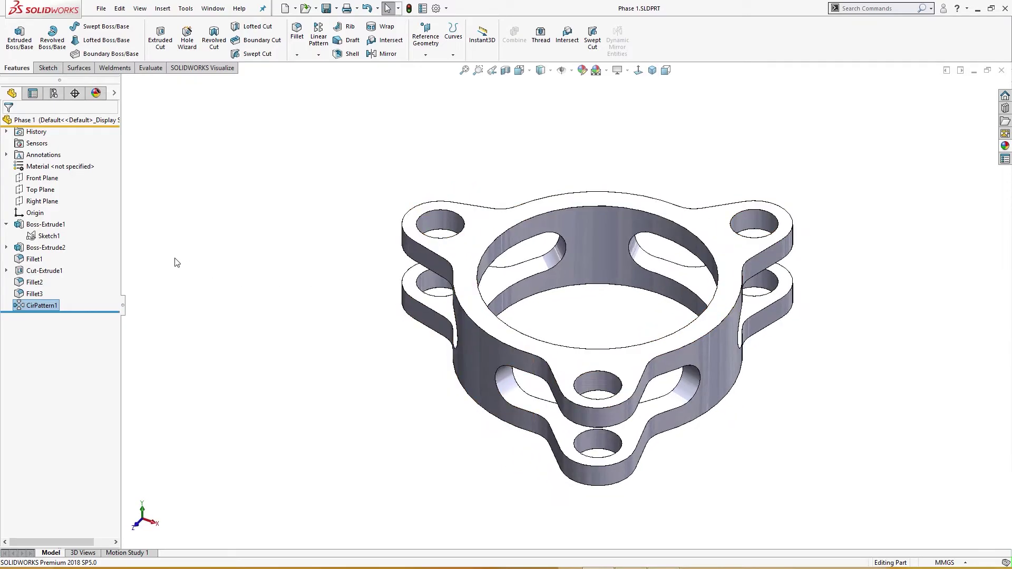
pyautogui.rightClick(72, 166)
pyautogui.click(116, 343)
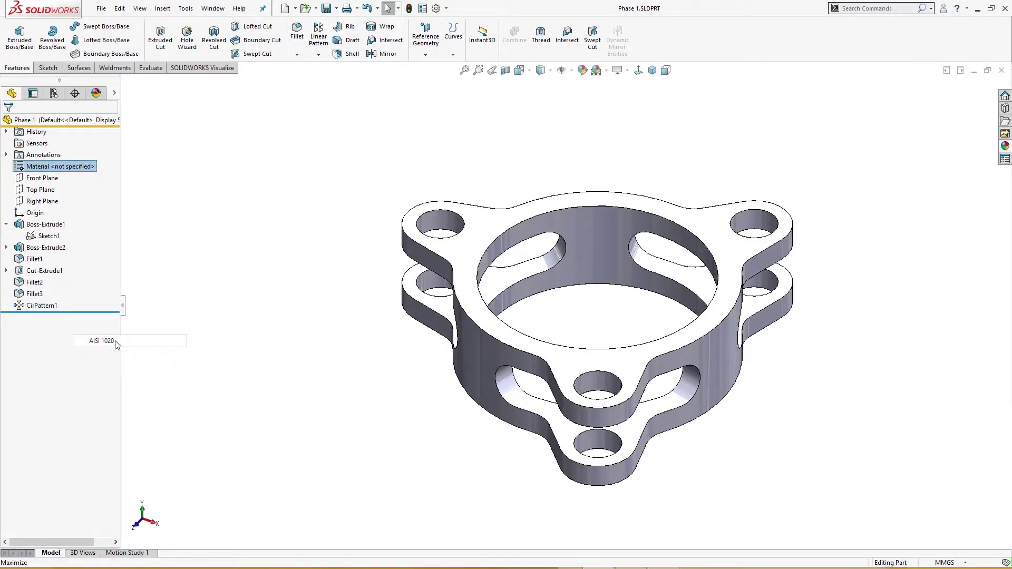
# Review the Phase 1 and Phase 2 drawings in Windows Photo Viewer, comparing the material notes and the changed lug, and return to SOLIDWORKS
pyautogui.moveTo(205, 315); pyautogui.dragTo(228, 284, button='middle')
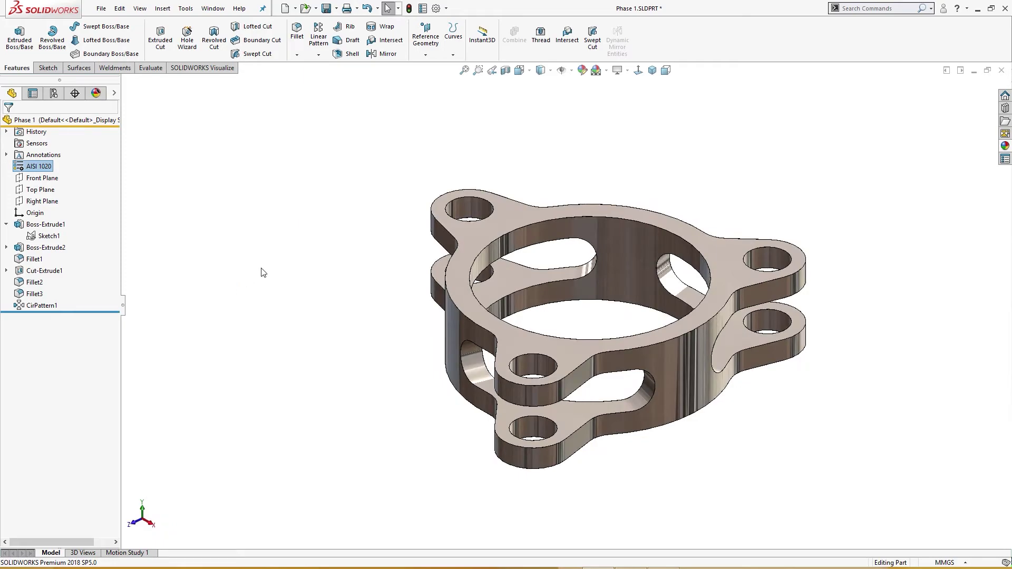
pyautogui.hotkey('ctrl', '7')
pyautogui.moveTo(598, 567)
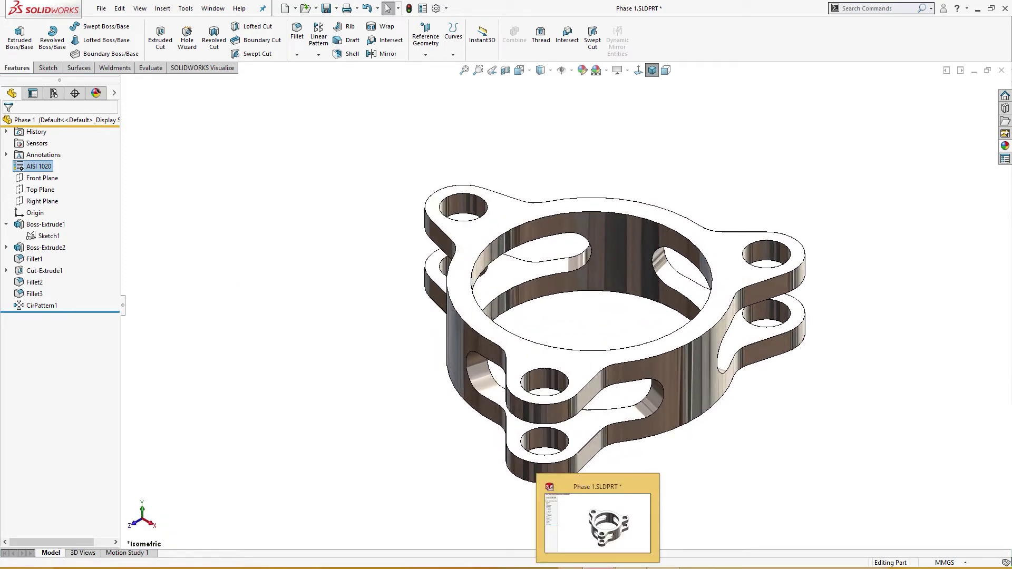
pyautogui.click(631, 568)
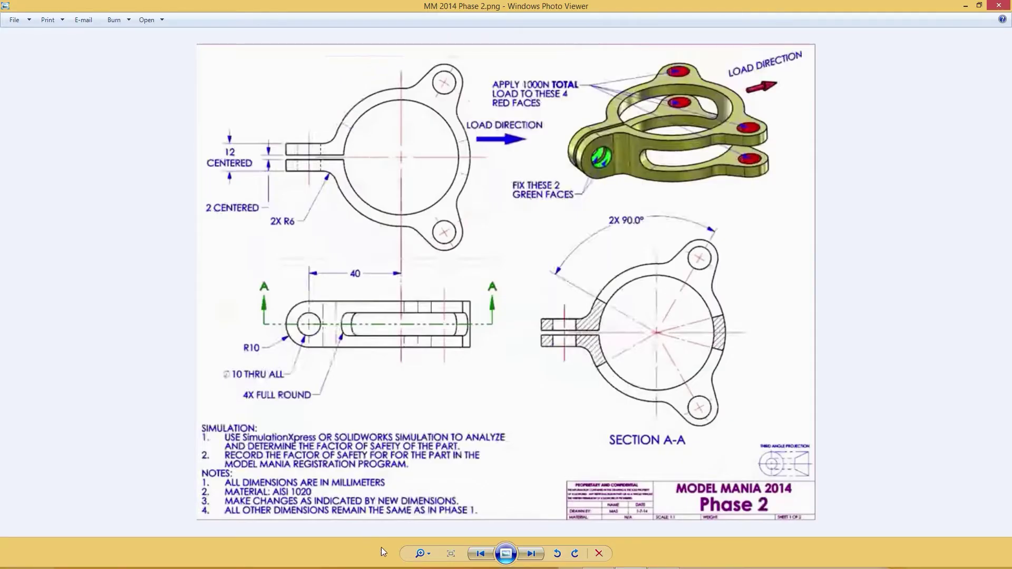
pyautogui.click(480, 558)
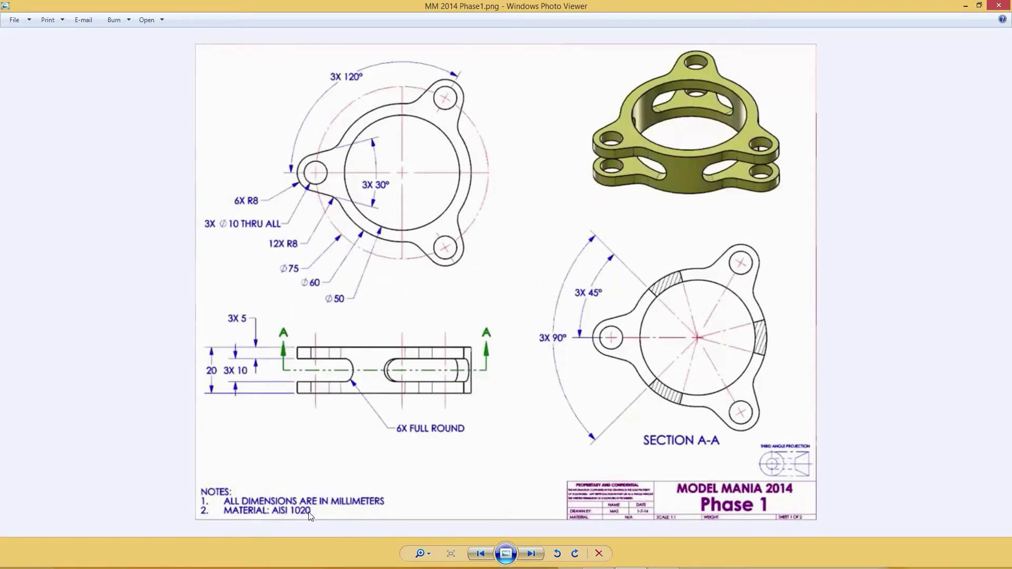
pyautogui.click(532, 555)
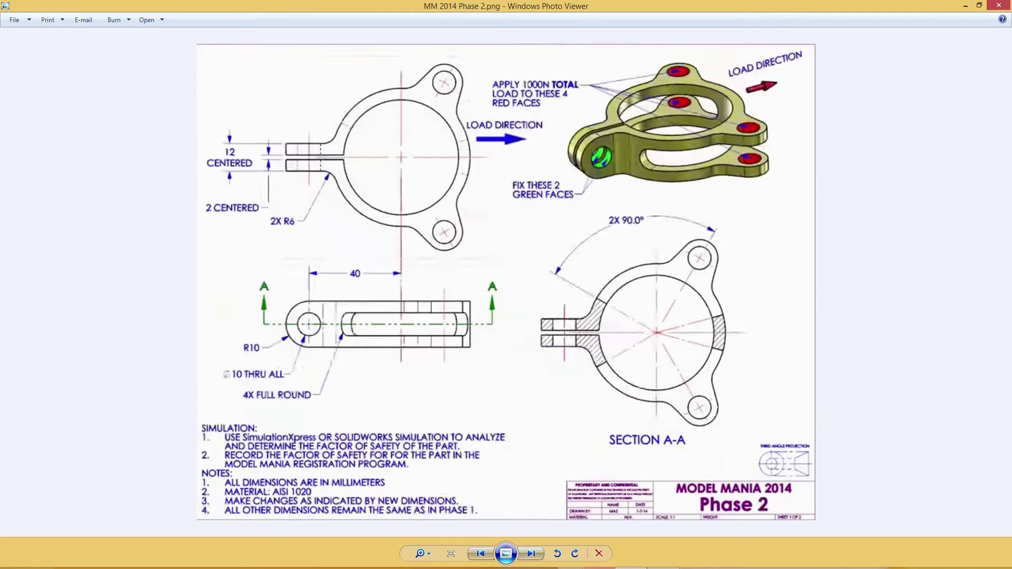
pyautogui.moveTo(631, 567)
pyautogui.click(598, 568)
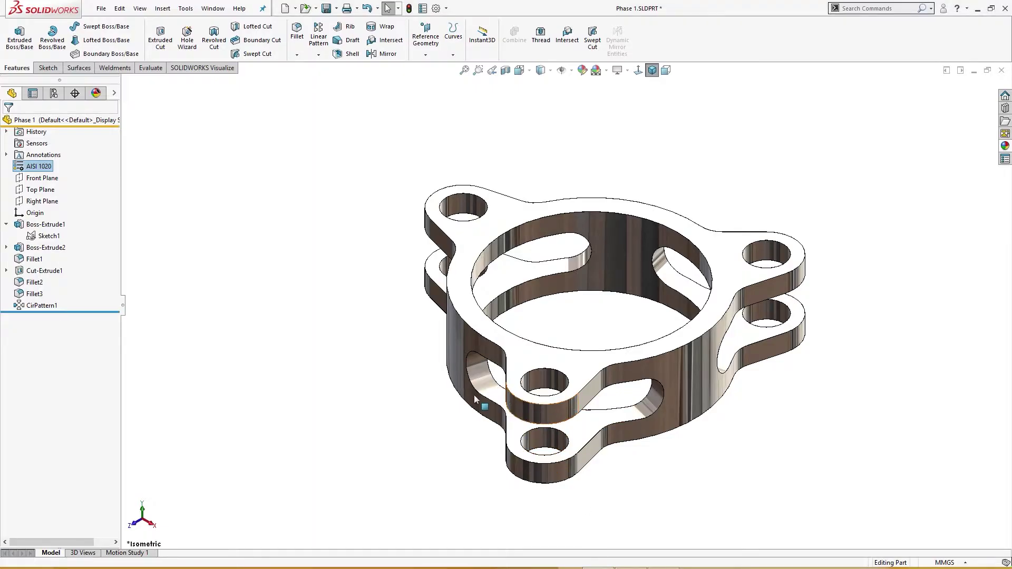
pyautogui.moveTo(532, 406); pyautogui.dragTo(520, 422, button='middle')
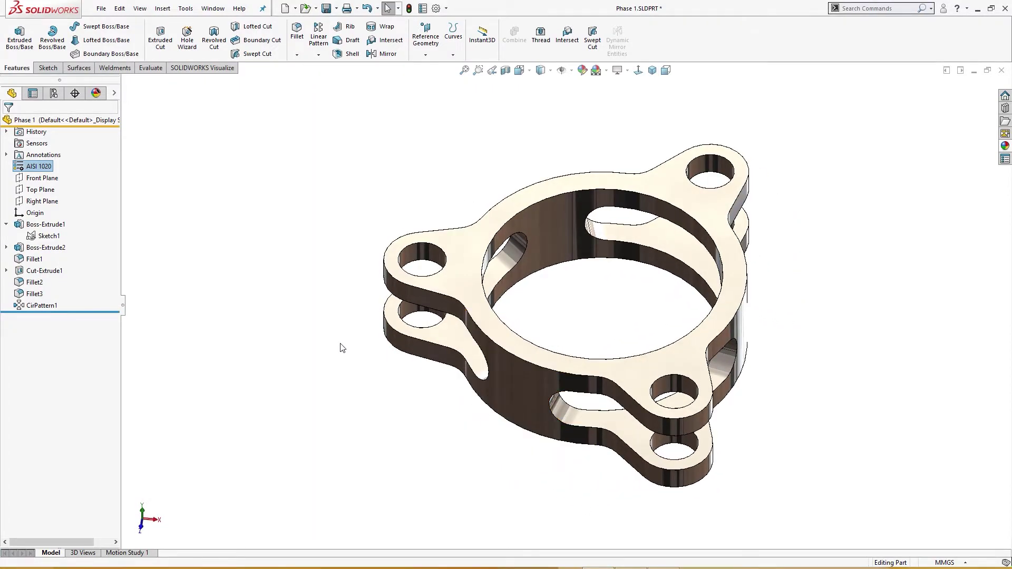
pyautogui.moveTo(301, 336); pyautogui.dragTo(316, 418, button='middle')
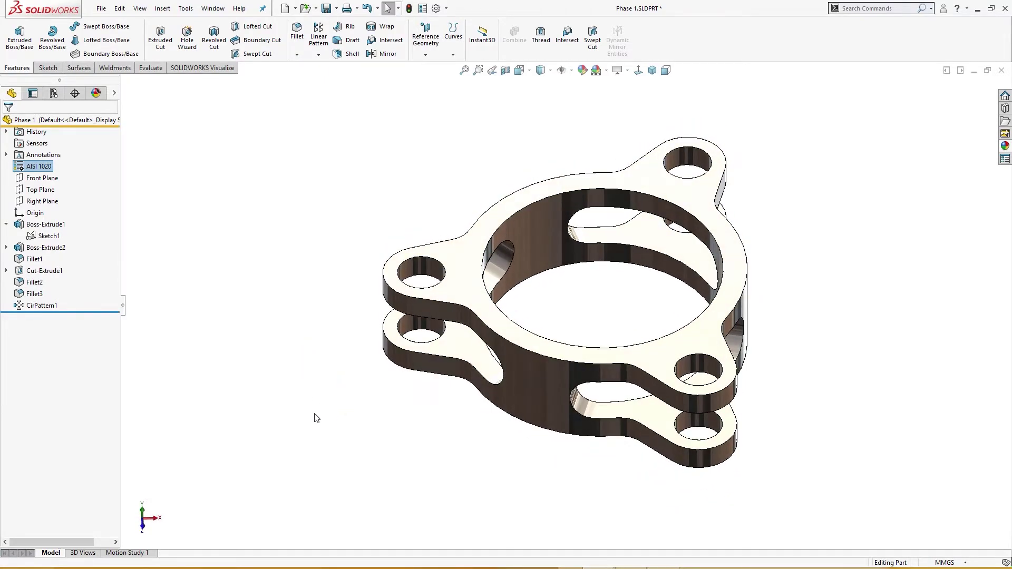
pyautogui.click(308, 457)
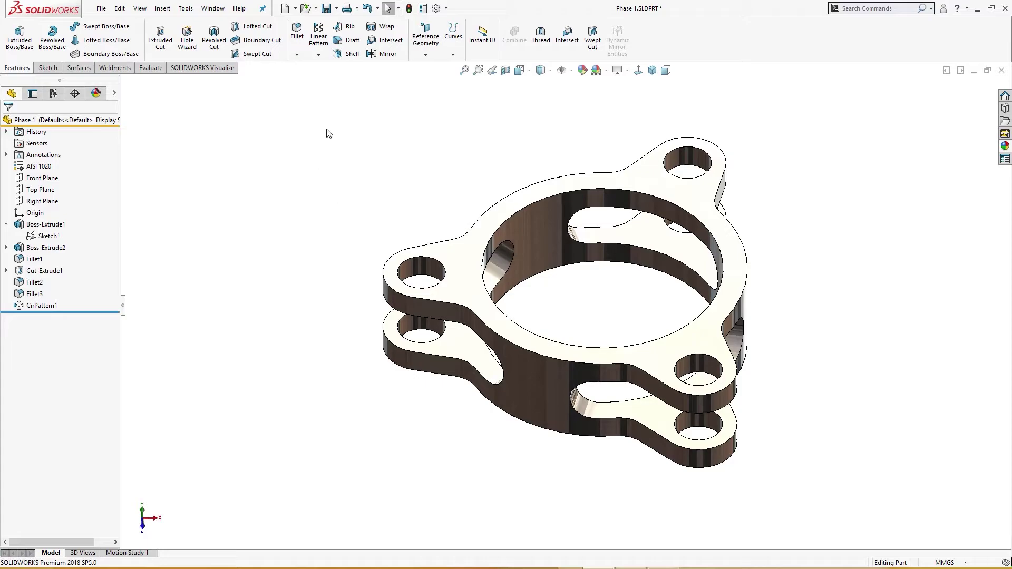
pyautogui.click(84, 68)
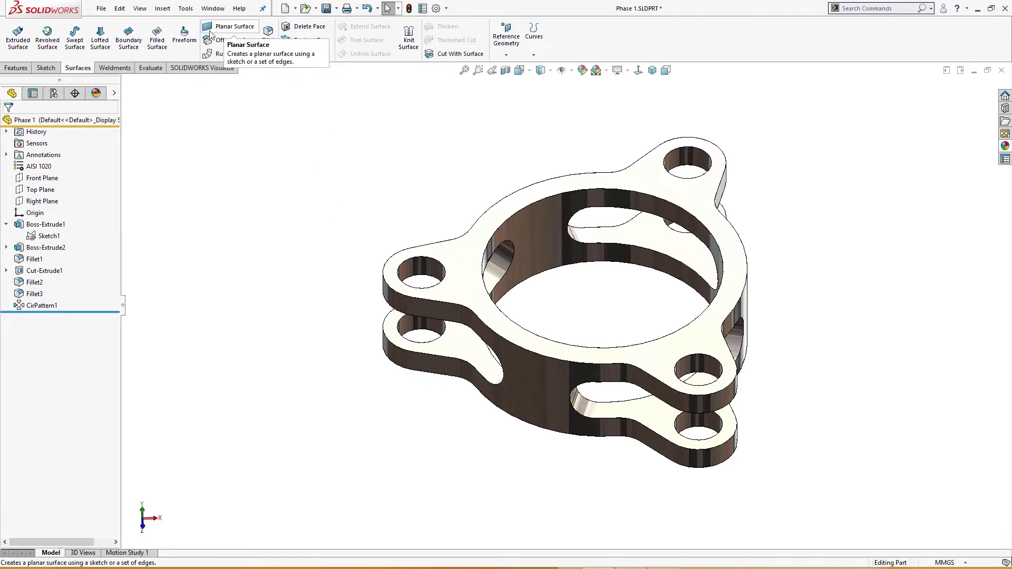
pyautogui.click(307, 26)
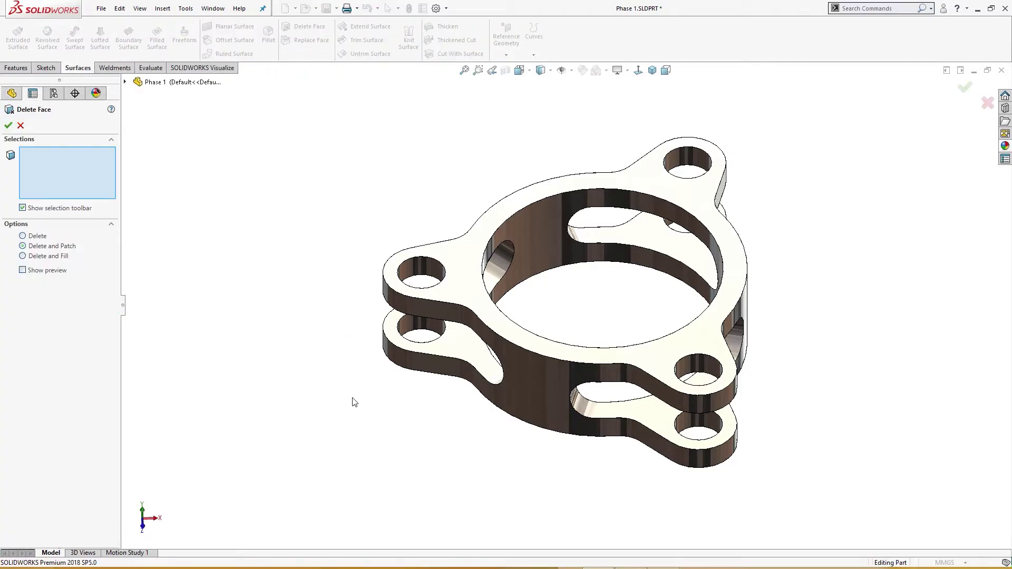
pyautogui.moveTo(287, 417); pyautogui.dragTo(531, 184)
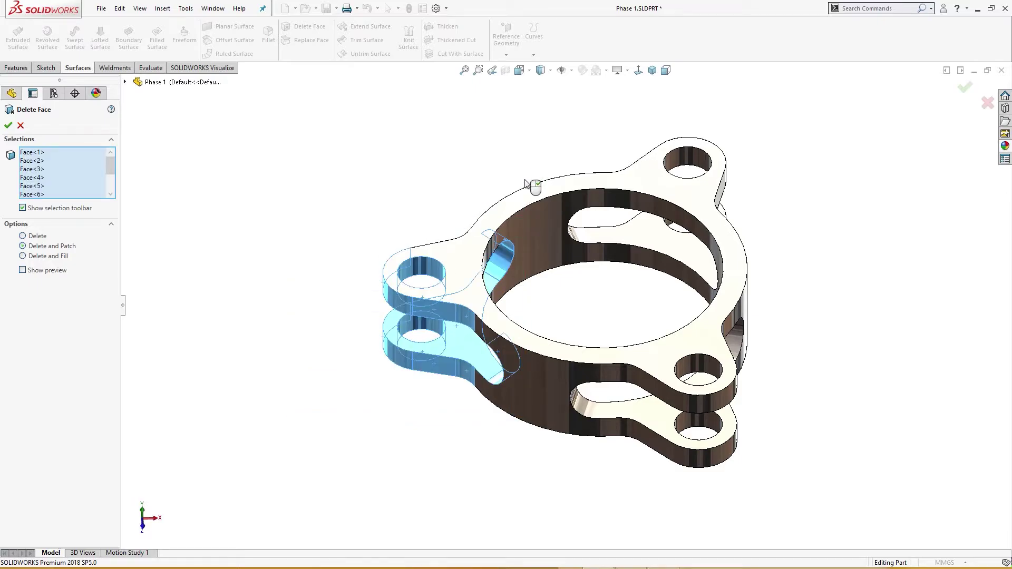
pyautogui.moveTo(345, 306); pyautogui.dragTo(343, 276, button='middle')
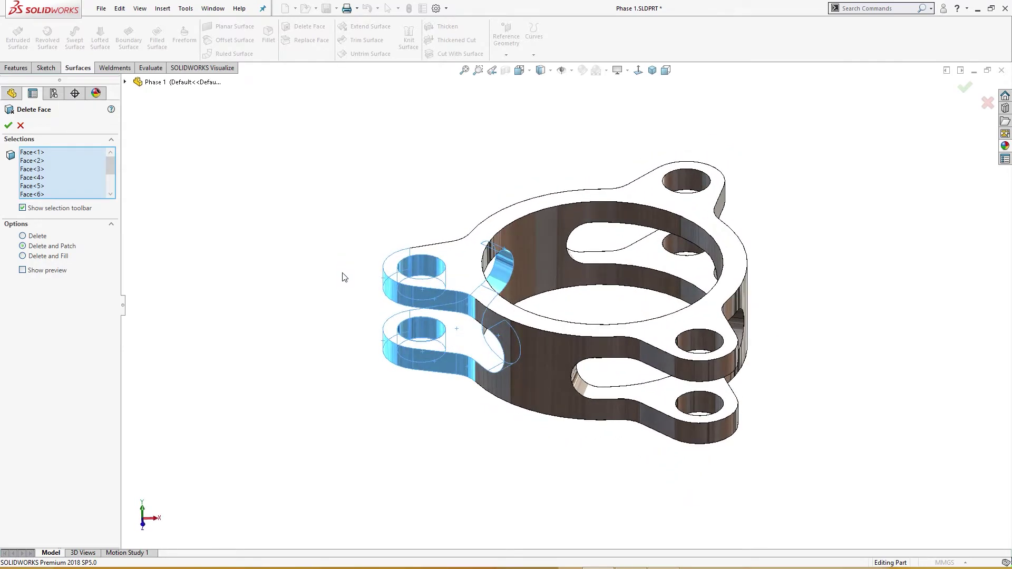
pyautogui.press('Return')
# Show the part with Hidden Lines Visible and remove all faces of the lug on the negative X side using Delete Face with Delete and Patch
pyautogui.click(541, 70)
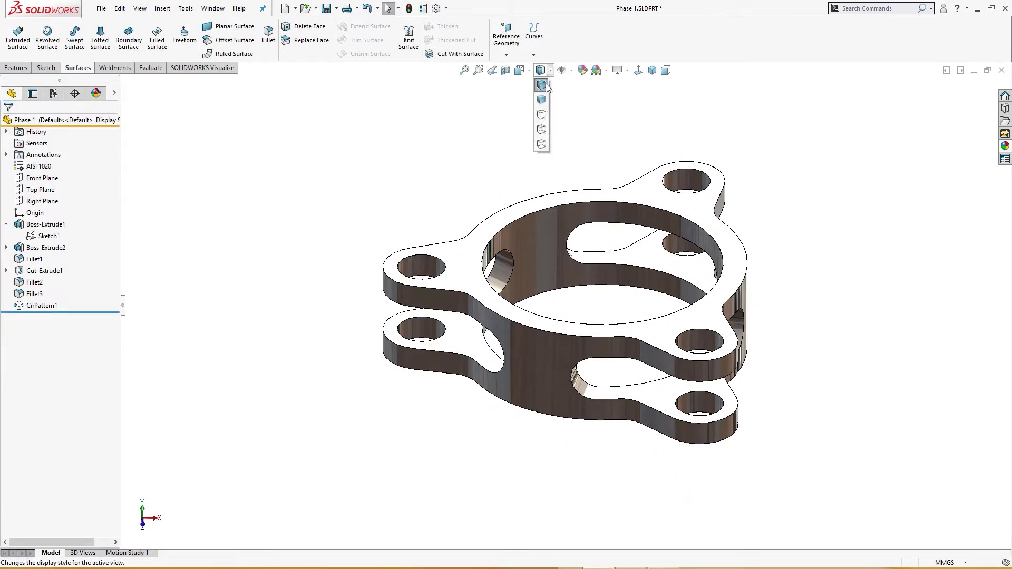
pyautogui.click(542, 129)
pyautogui.moveTo(450, 174); pyautogui.dragTo(445, 318, button='middle')
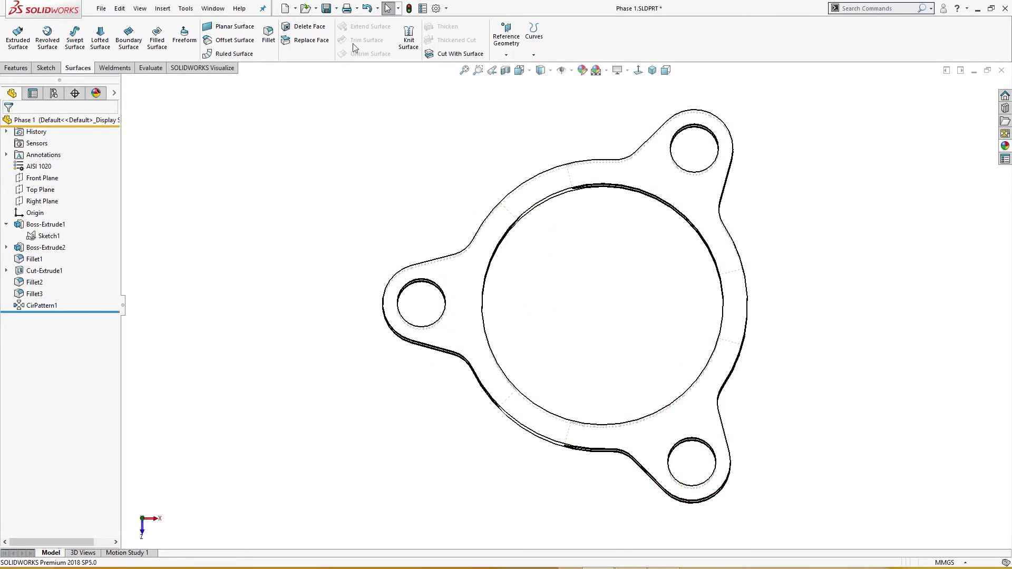
pyautogui.click(309, 26)
pyautogui.moveTo(316, 438); pyautogui.dragTo(530, 170)
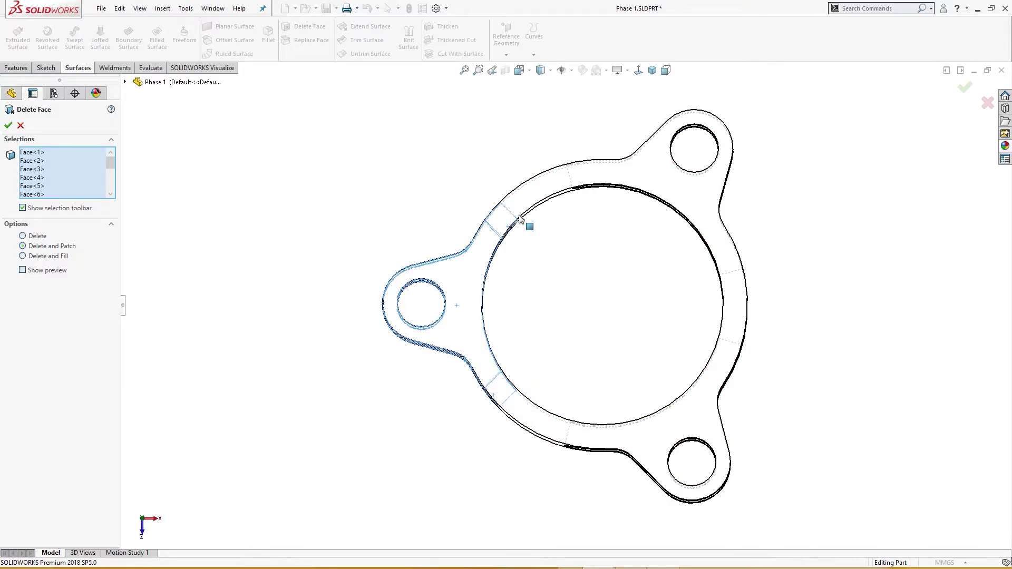
pyautogui.moveTo(423, 397); pyautogui.dragTo(430, 249, button='middle')
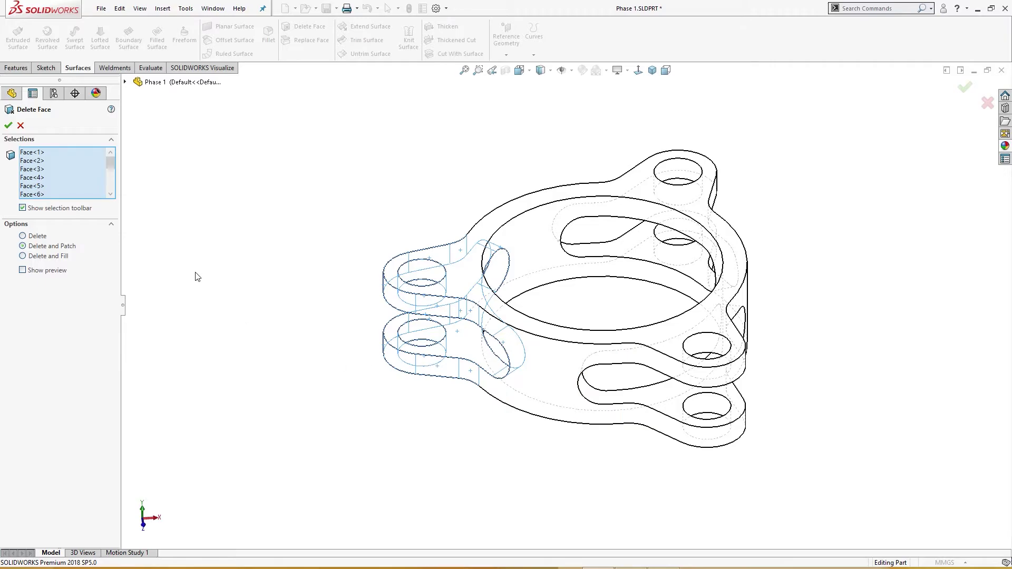
pyautogui.click(7, 125)
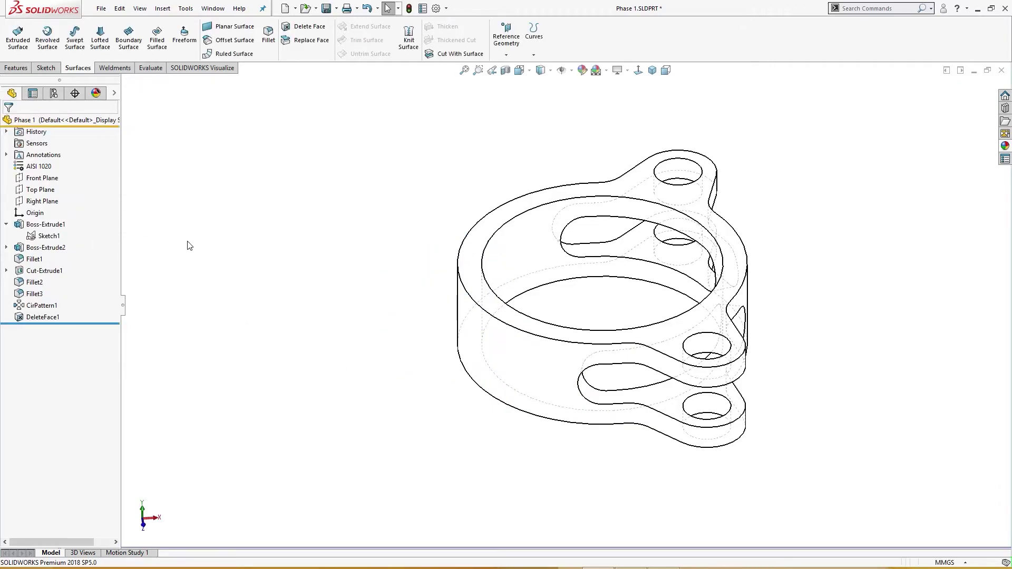
# Restore the Shaded With Edges display style and return the part to the isometric view
pyautogui.moveTo(184, 243); pyautogui.dragTo(211, 249, button='middle')
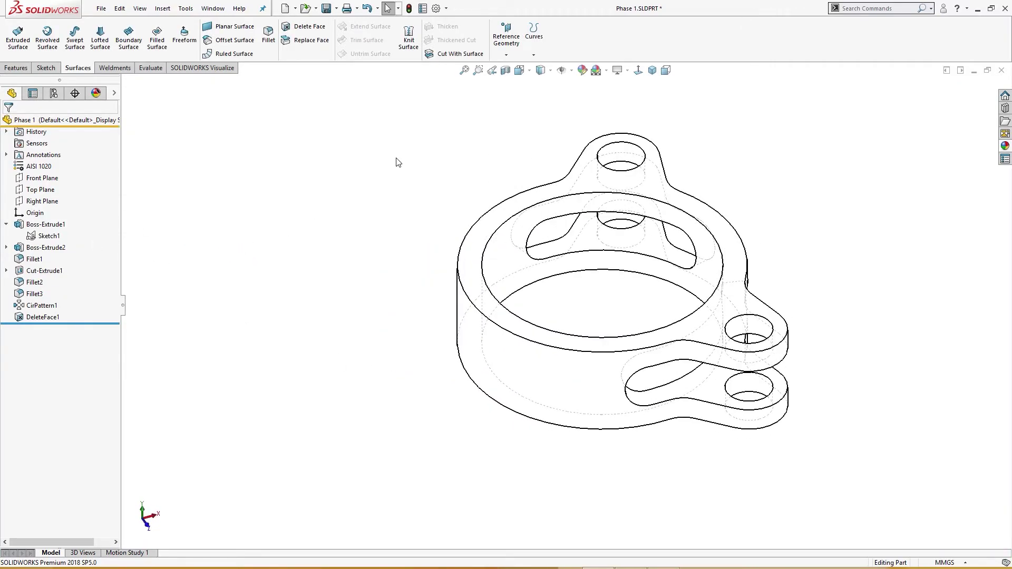
pyautogui.click(520, 70)
pyautogui.click(533, 77)
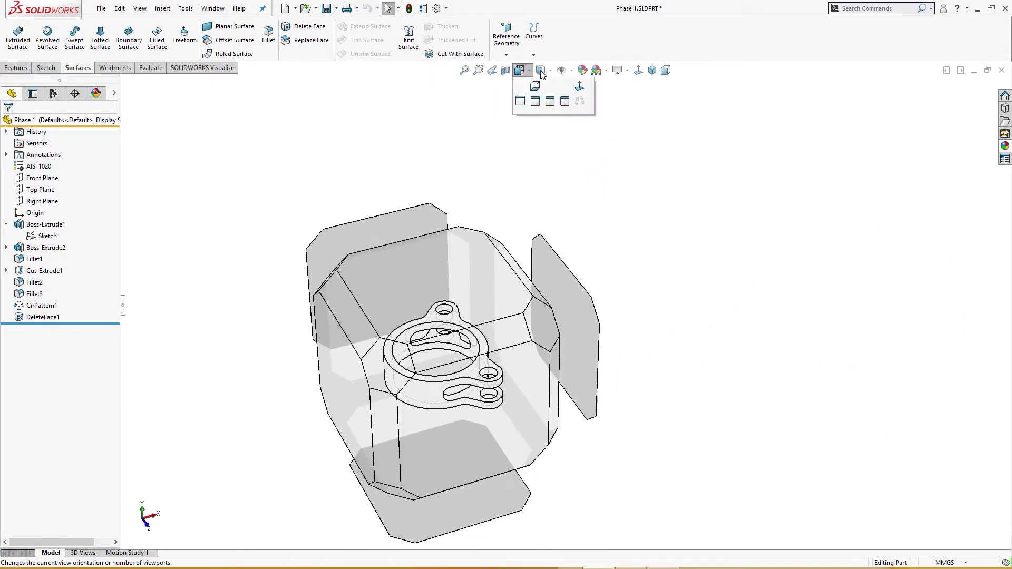
pyautogui.click(542, 72)
pyautogui.click(542, 85)
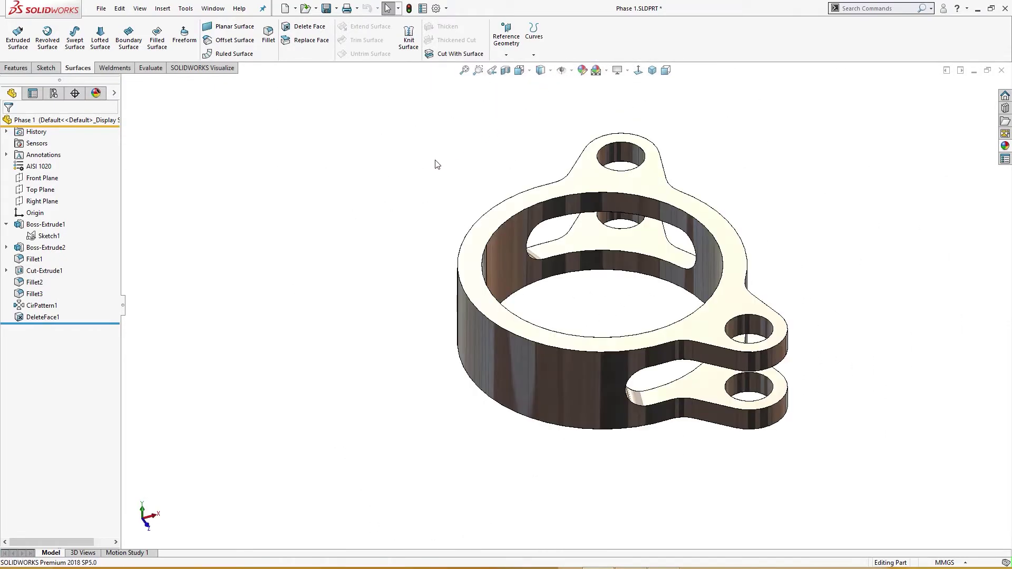
pyautogui.moveTo(436, 160)
pyautogui.mouseDown(button='middle')
pyautogui.moveTo(452, 180)
pyautogui.moveTo(335, 250)
pyautogui.mouseUp(button='middle')
pyautogui.hotkey('ctrl', '7')
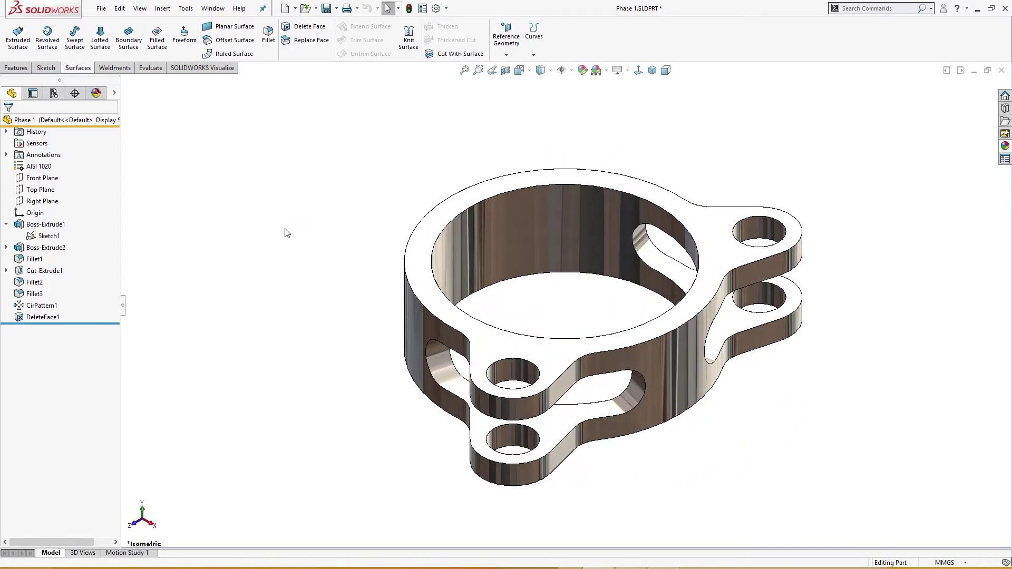
# On the Front Plane, sketch a closed tab profile spanning the ring's height, with two horizontal lines about 14 mm long and a tangent 10 mm radius end arc
pyautogui.click(43, 180)
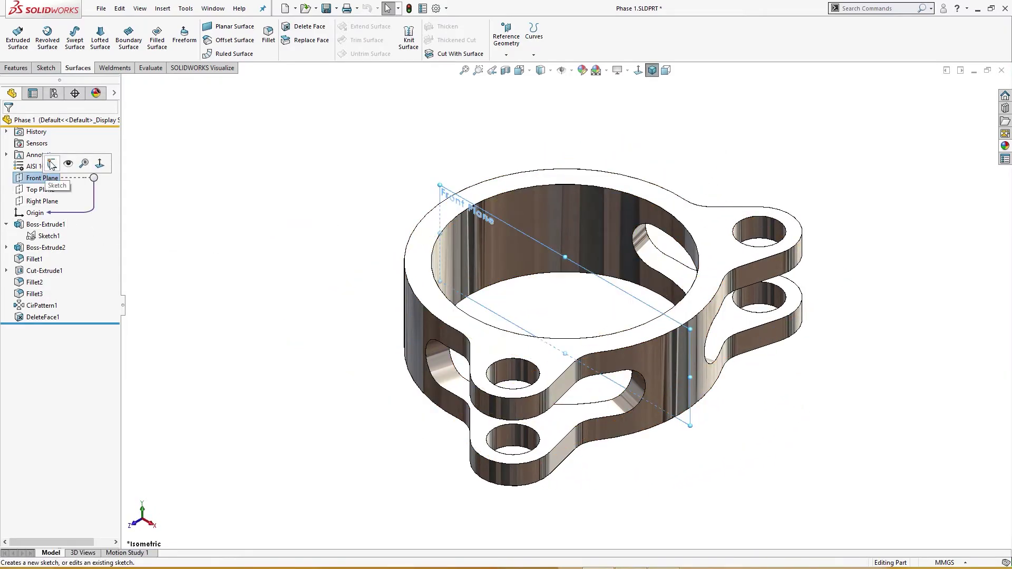
pyautogui.click(53, 165)
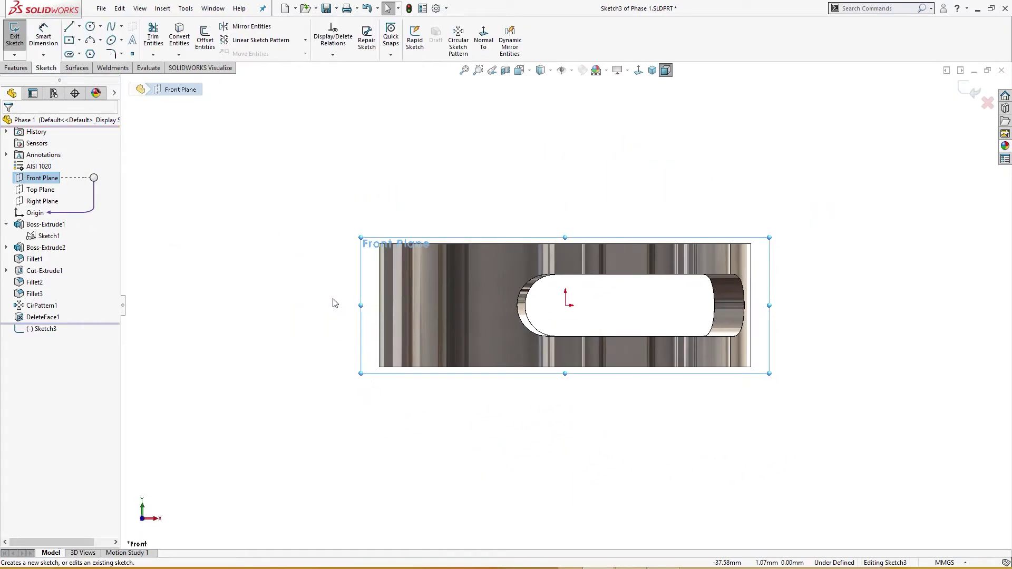
pyautogui.press('l')
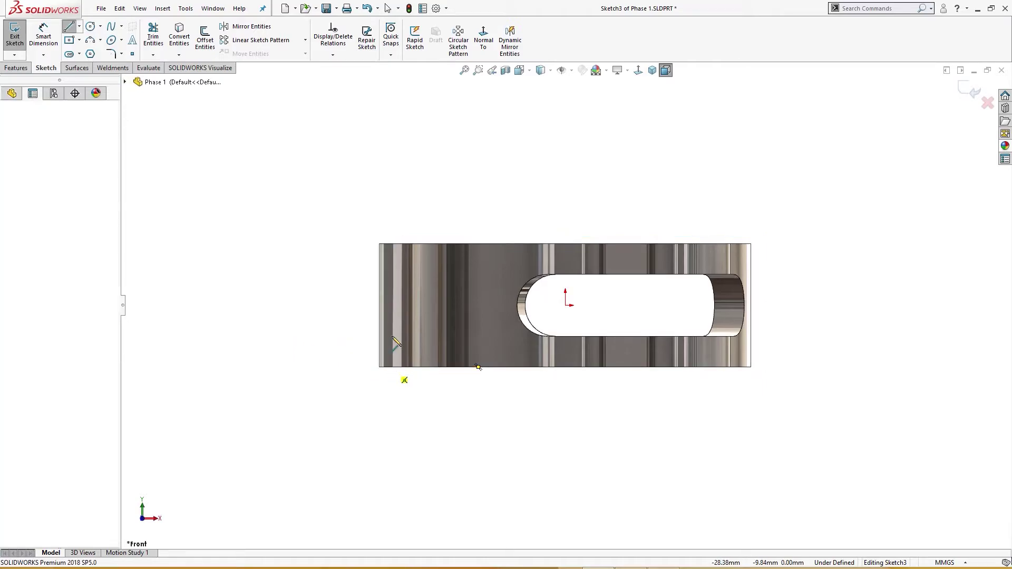
pyautogui.click(389, 368)
pyautogui.click(390, 244)
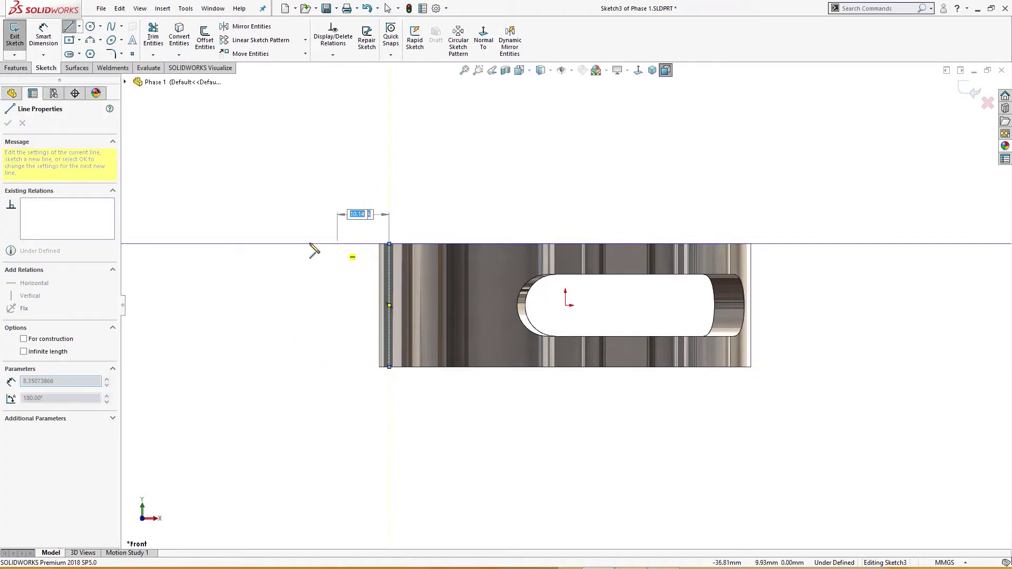
pyautogui.click(302, 244)
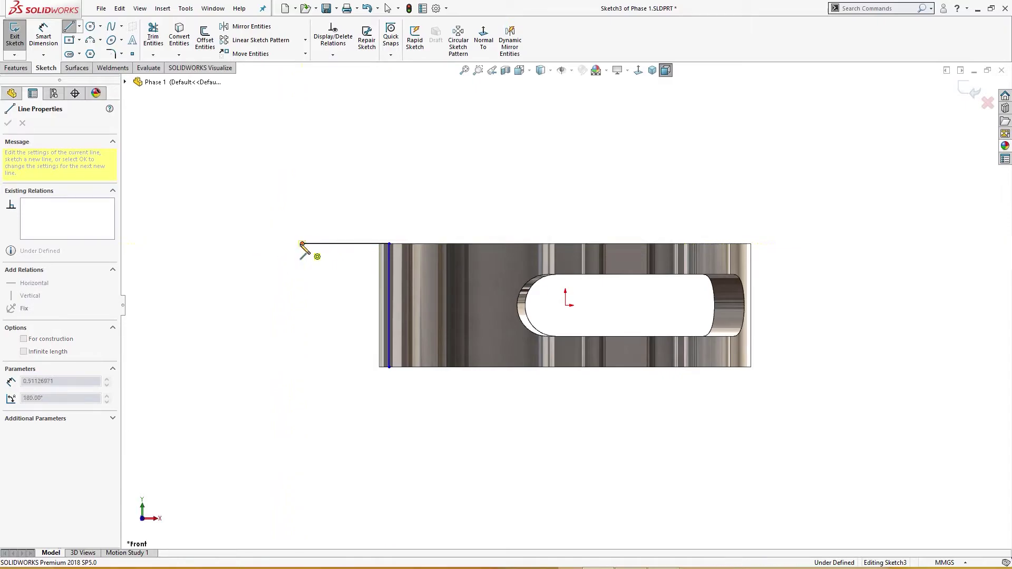
pyautogui.press('a')
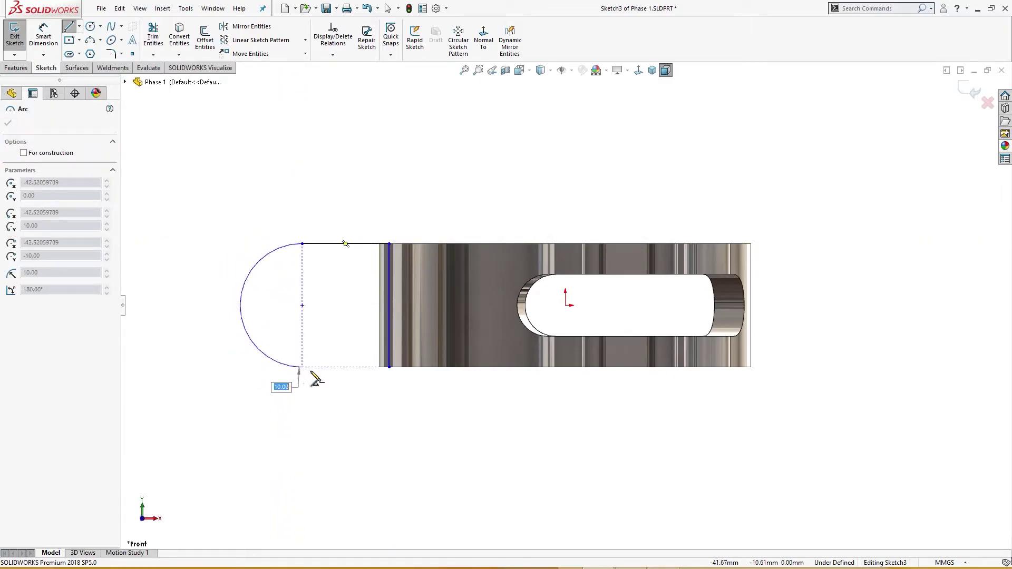
pyautogui.click(303, 367)
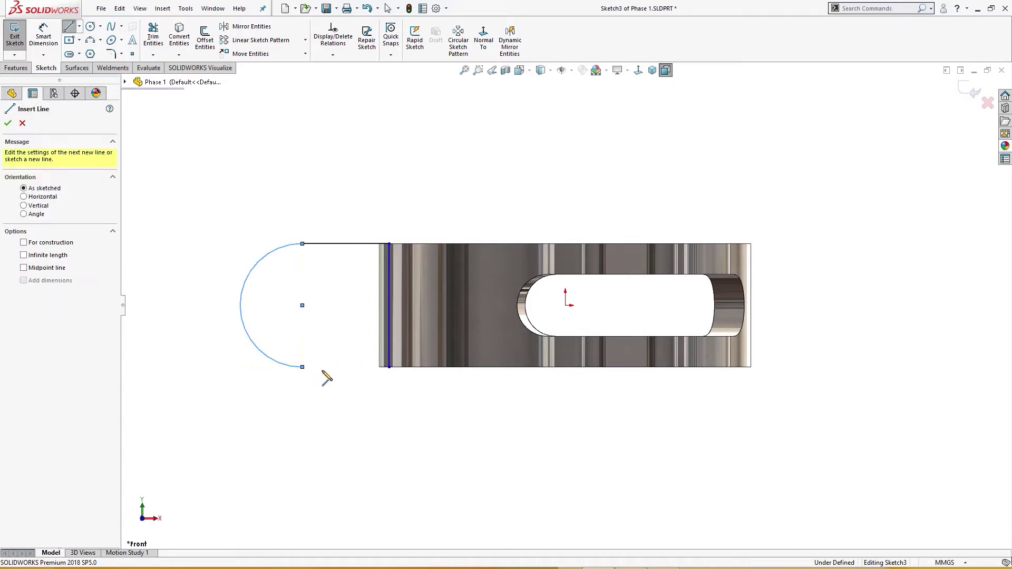
pyautogui.click(389, 368)
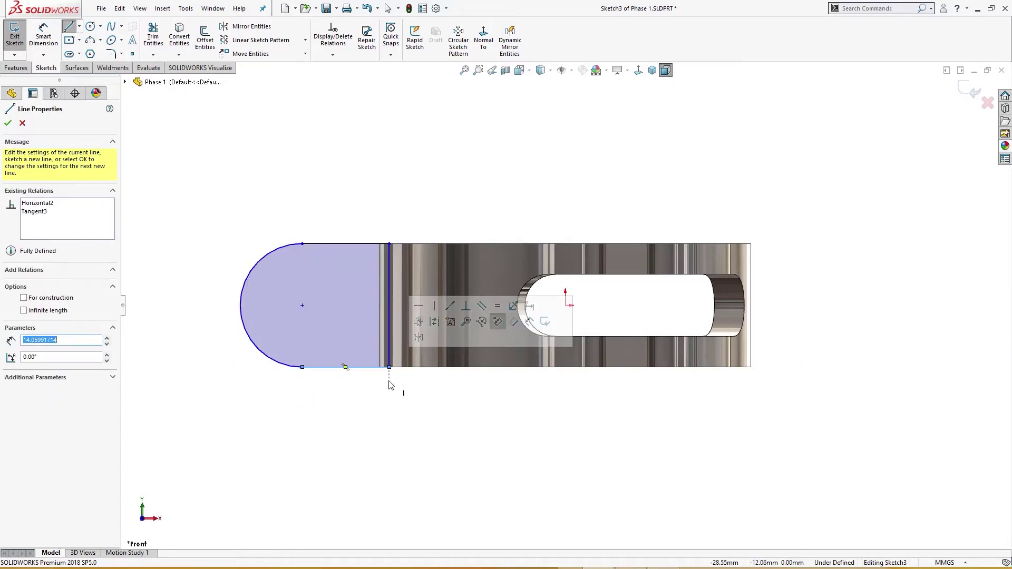
pyautogui.press('Escape')
# Dimension the distance from the tab's arc centre to the origin as 40 mm
pyautogui.moveTo(400, 477); pyautogui.dragTo(409, 416, button='right')
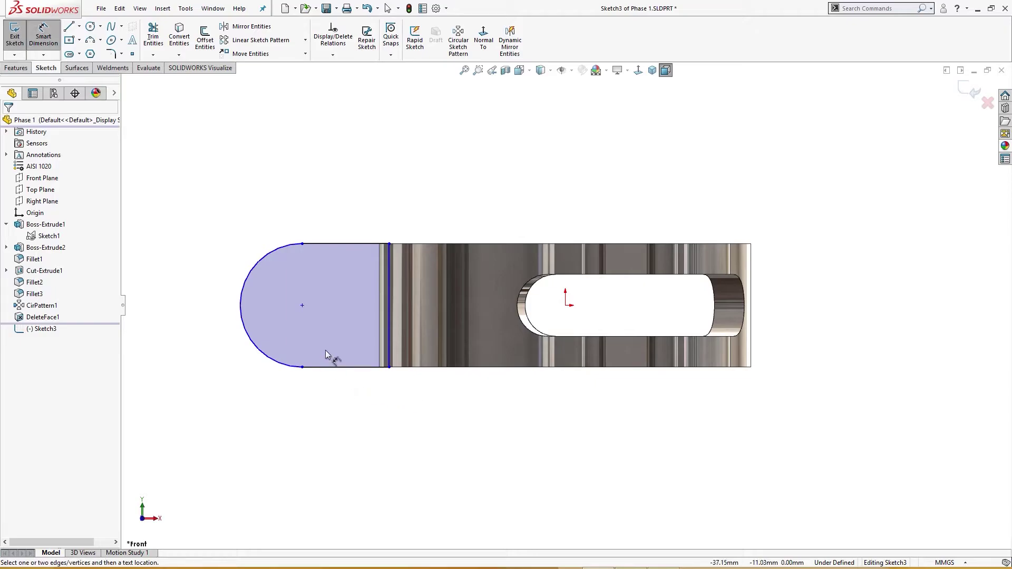
pyautogui.click(302, 306)
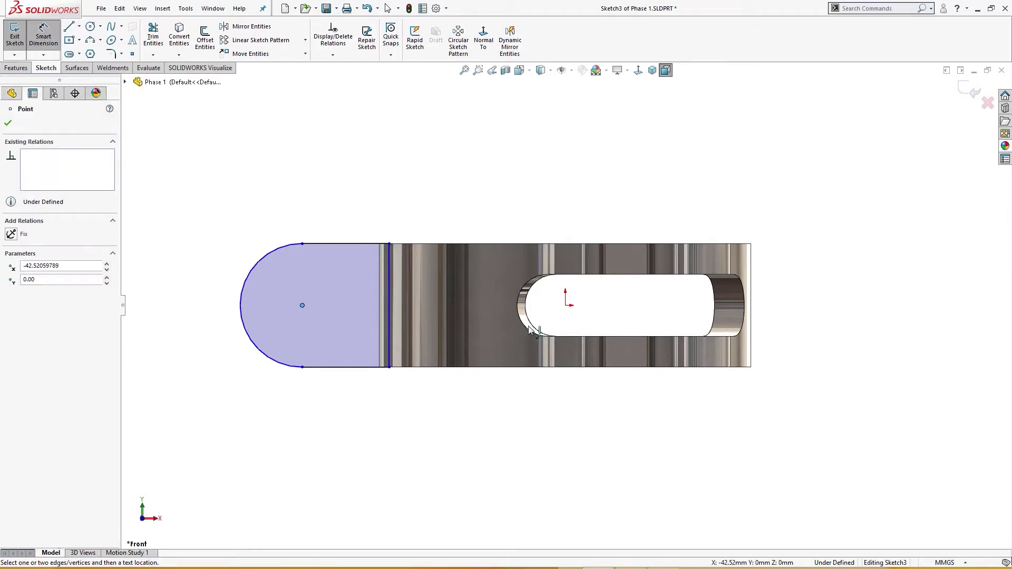
pyautogui.click(566, 306)
pyautogui.click(438, 185)
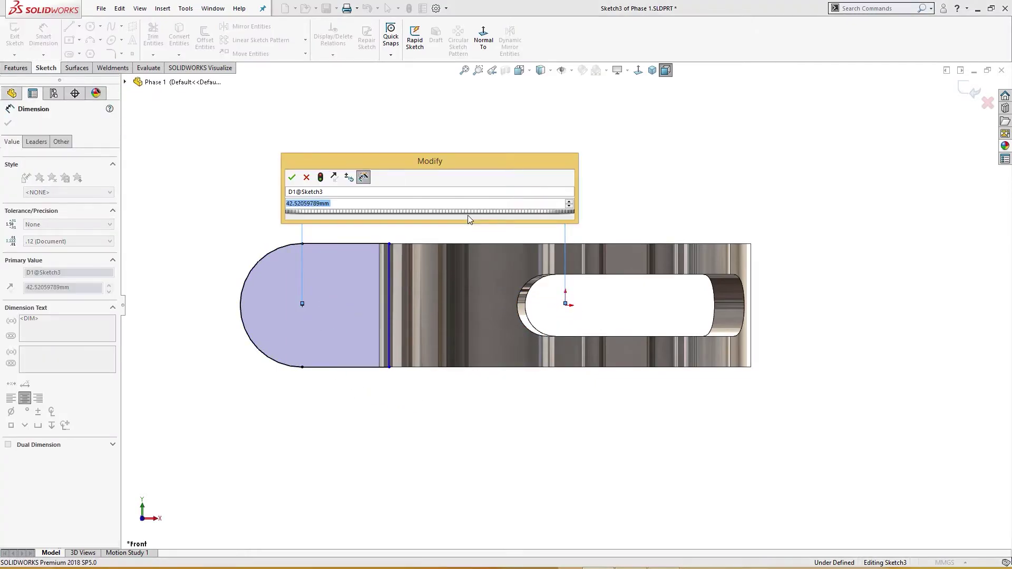
pyautogui.write('40')
pyautogui.press('Return')
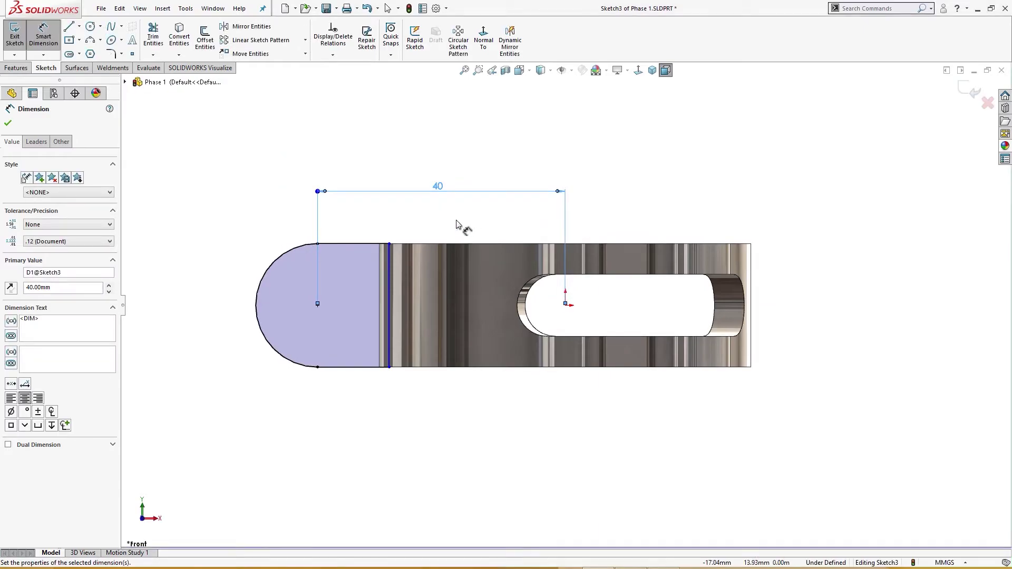
# Sketch a 10 mm diameter circle centred on the tab's arc centre
pyautogui.moveTo(433, 217); pyautogui.dragTo(476, 217, button='right')
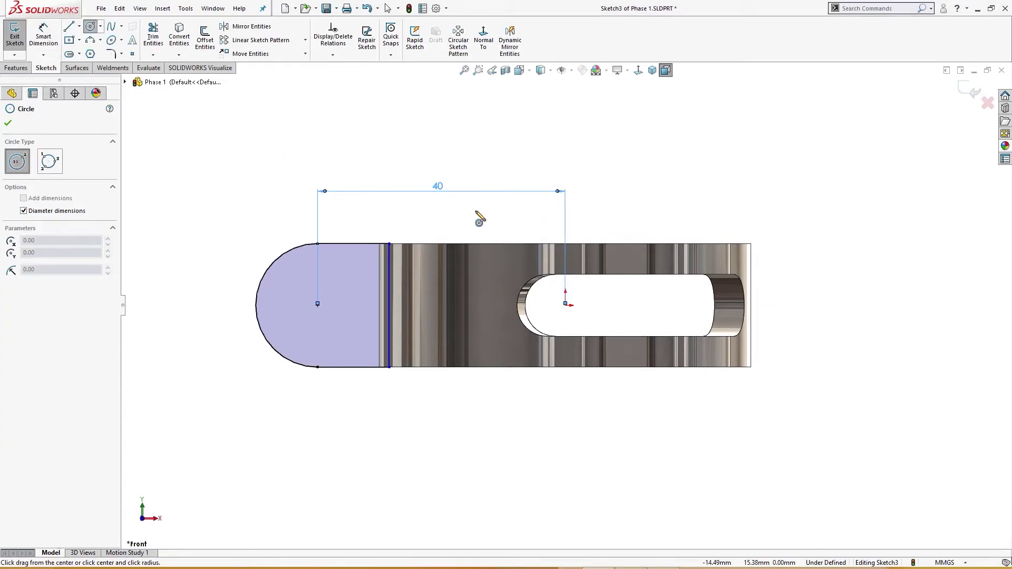
pyautogui.click(317, 306)
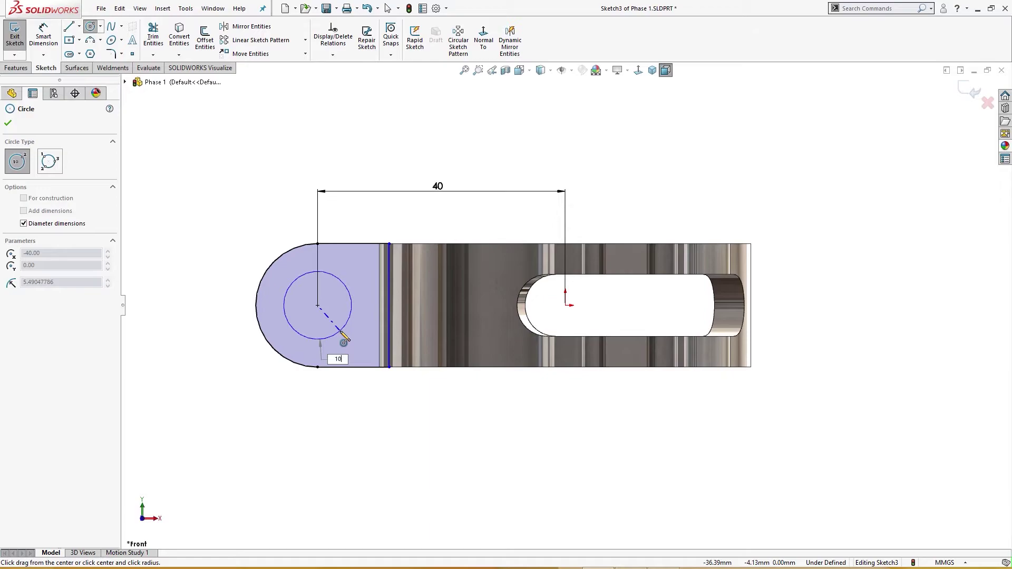
pyautogui.press('Return')
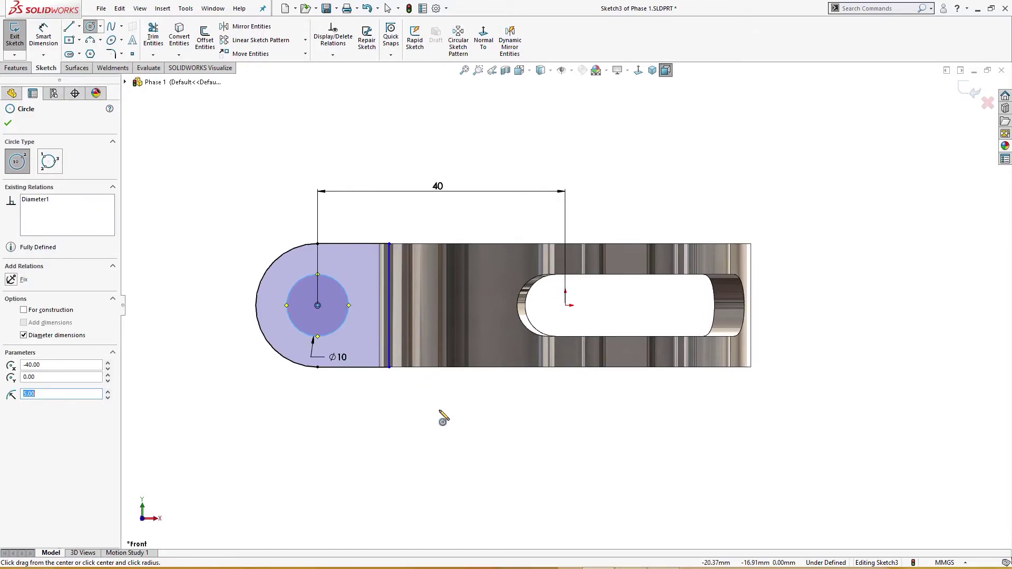
pyautogui.press('Escape')
# Consult the Phase 2 drawing and try to add a radius dimension to the tab's end arc
pyautogui.hotkey('alt', 'Tab')
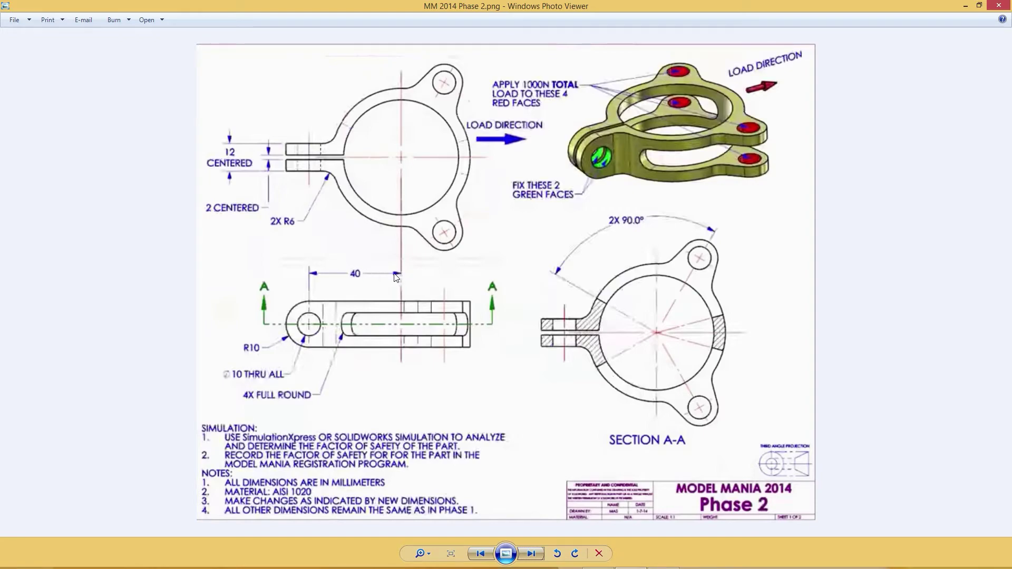
pyautogui.click(966, 6)
pyautogui.moveTo(316, 452); pyautogui.dragTo(327, 392, button='right')
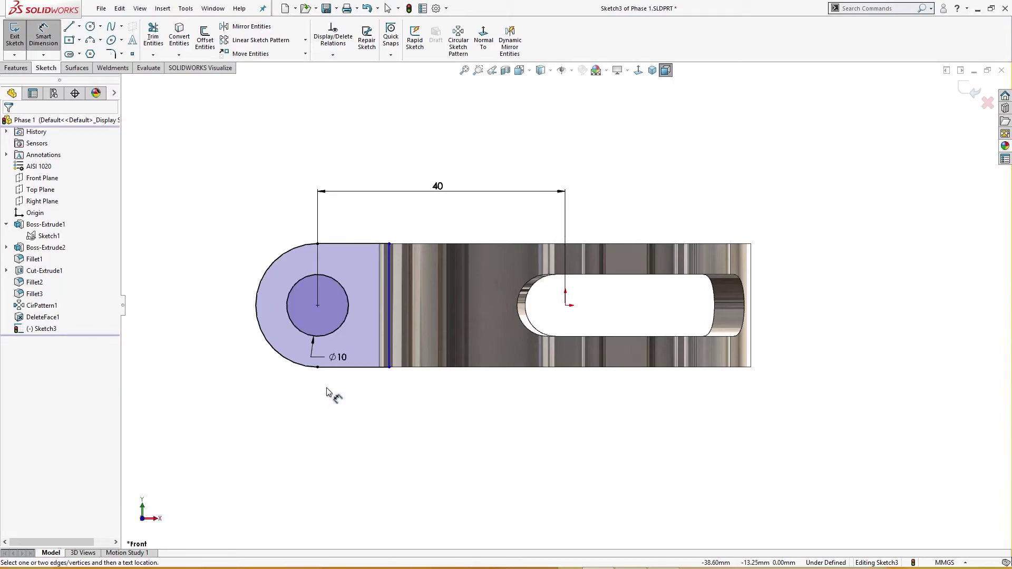
pyautogui.click(300, 370)
pyautogui.click(243, 385)
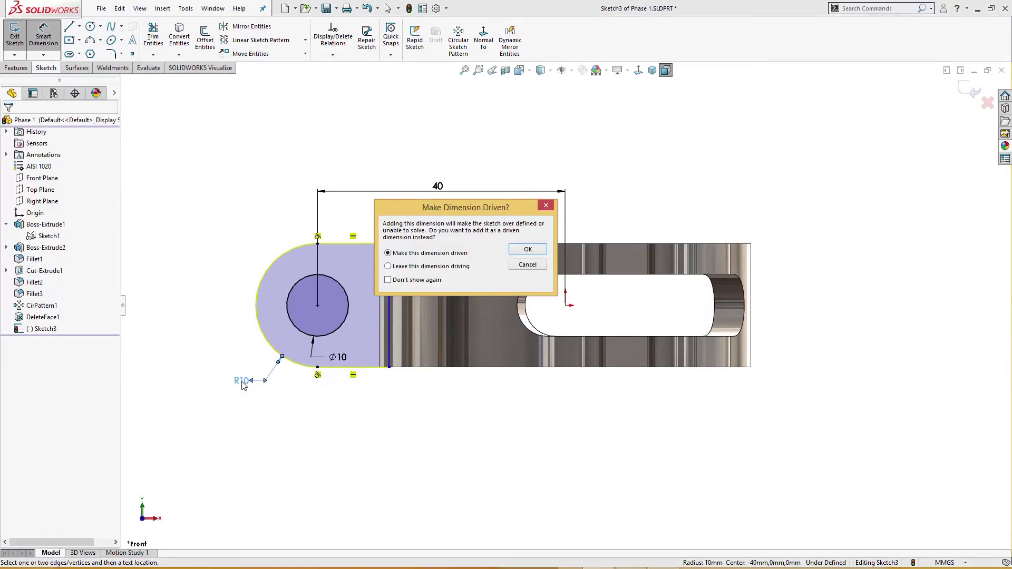
pyautogui.click(526, 265)
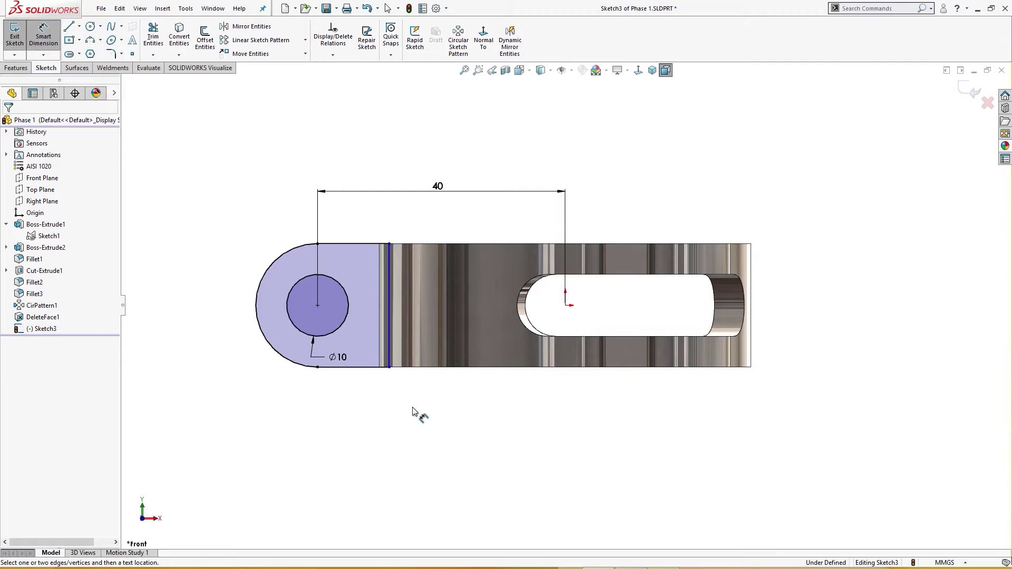
pyautogui.press('Escape')
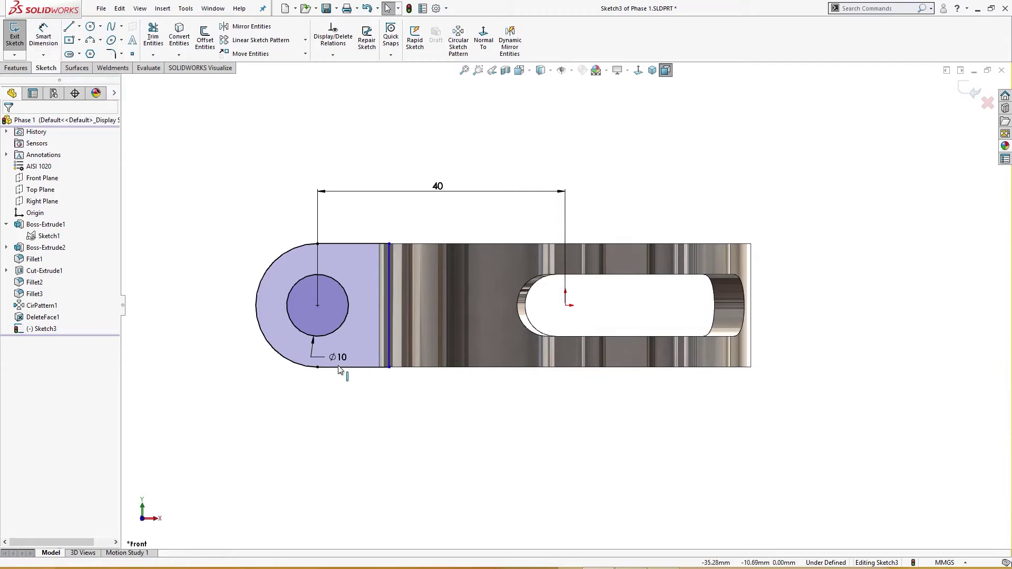
# Move the hole's 10 mm diameter dimension outside the tab profile, beyond its rounded end
pyautogui.moveTo(339, 363); pyautogui.dragTo(235, 381)
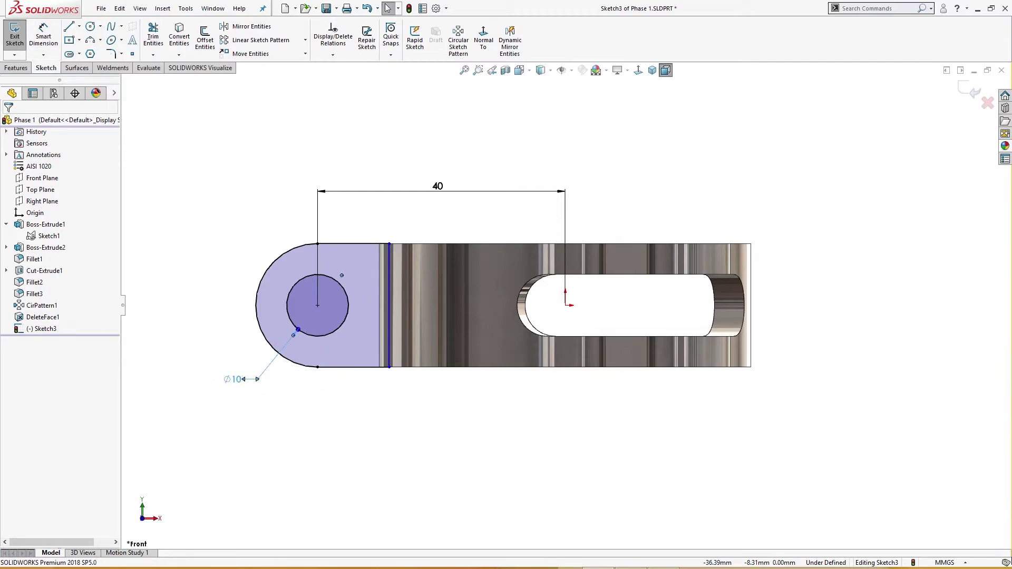
pyautogui.rightClick(349, 412)
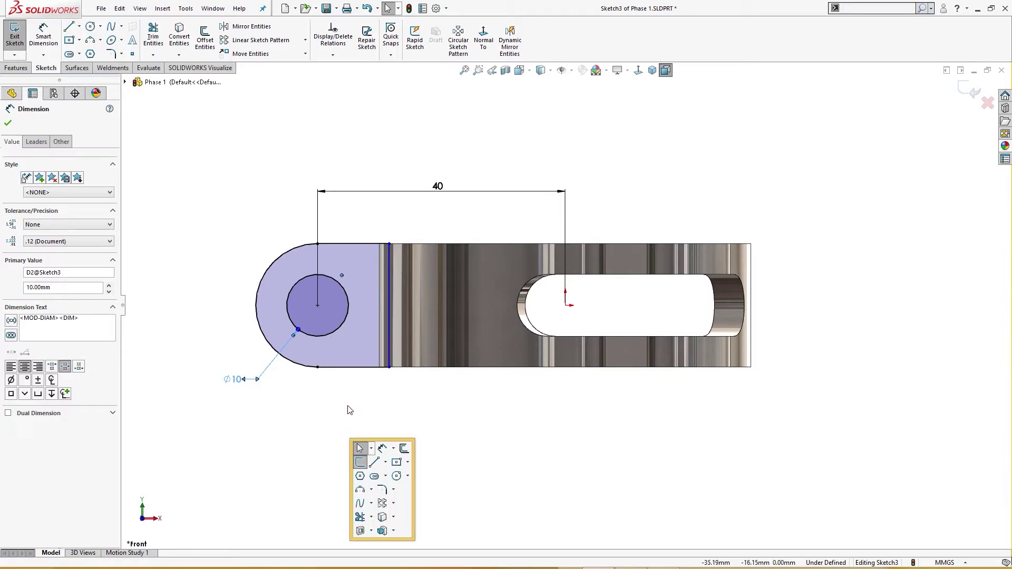
pyautogui.click(351, 409)
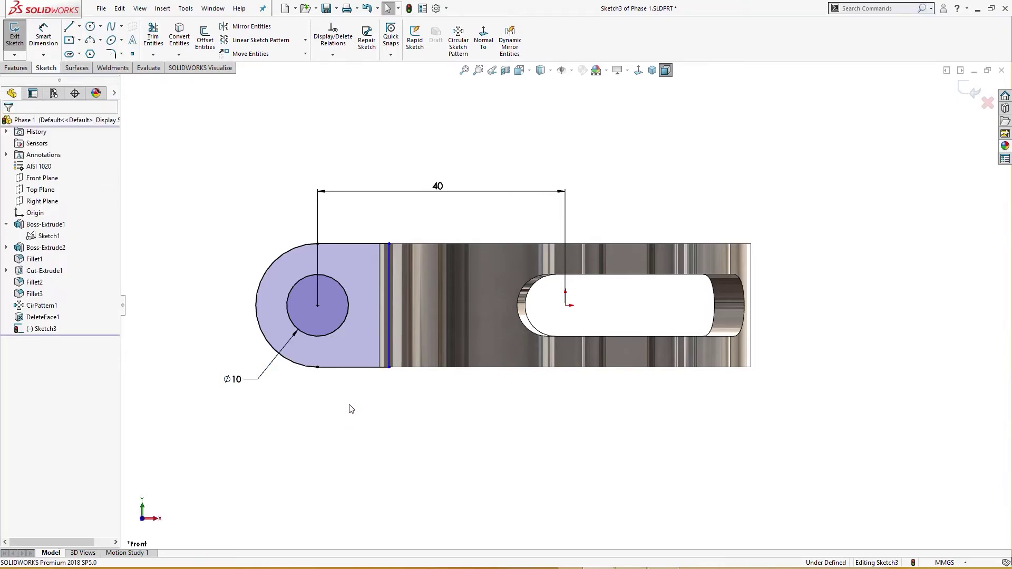
# Extrude the tab profile with its hole 12 mm as a Mid Plane boss merged with the ring
pyautogui.click(390, 368)
pyautogui.moveTo(406, 382); pyautogui.dragTo(441, 428, button='middle')
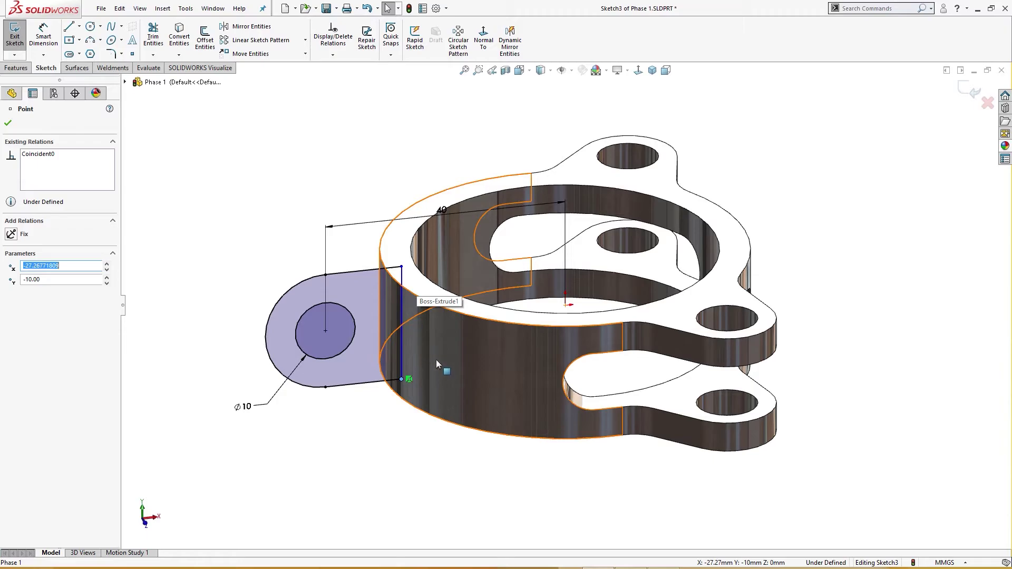
pyautogui.moveTo(429, 385); pyautogui.dragTo(439, 390, button='middle')
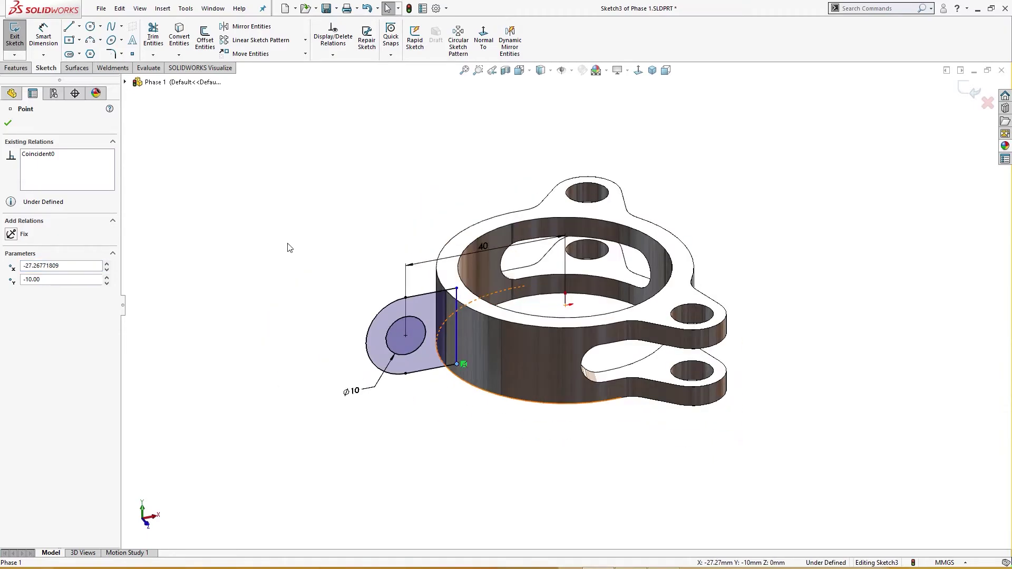
pyautogui.rightClick(287, 244)
pyautogui.click(319, 370)
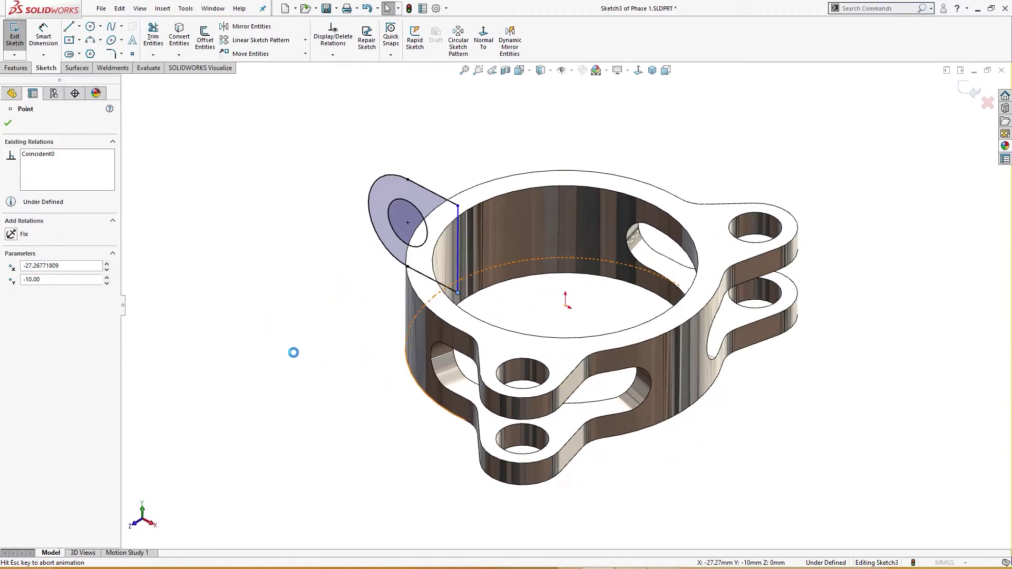
pyautogui.click(84, 188)
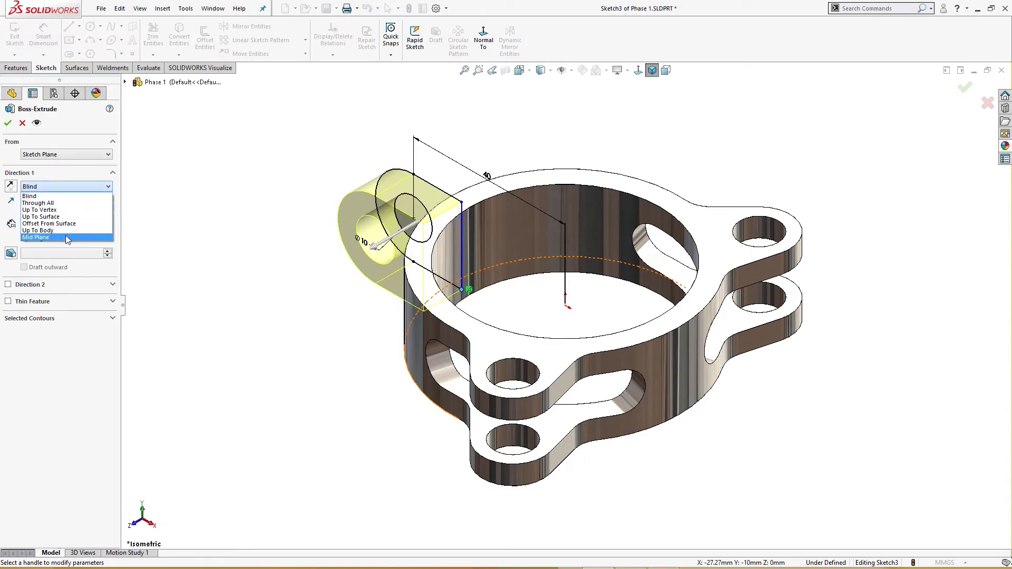
pyautogui.click(65, 235)
pyautogui.write('12')
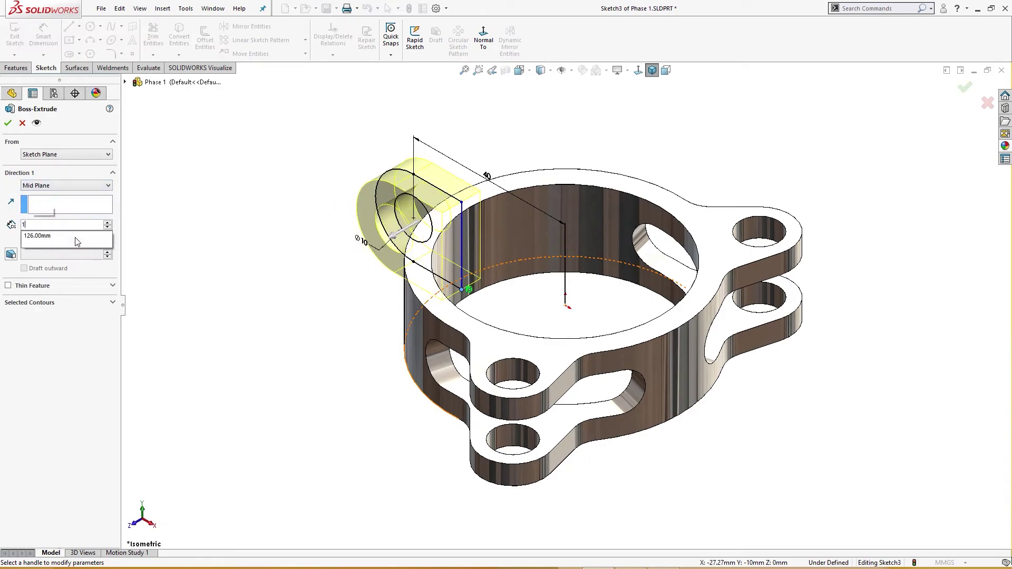
pyautogui.press('Return')
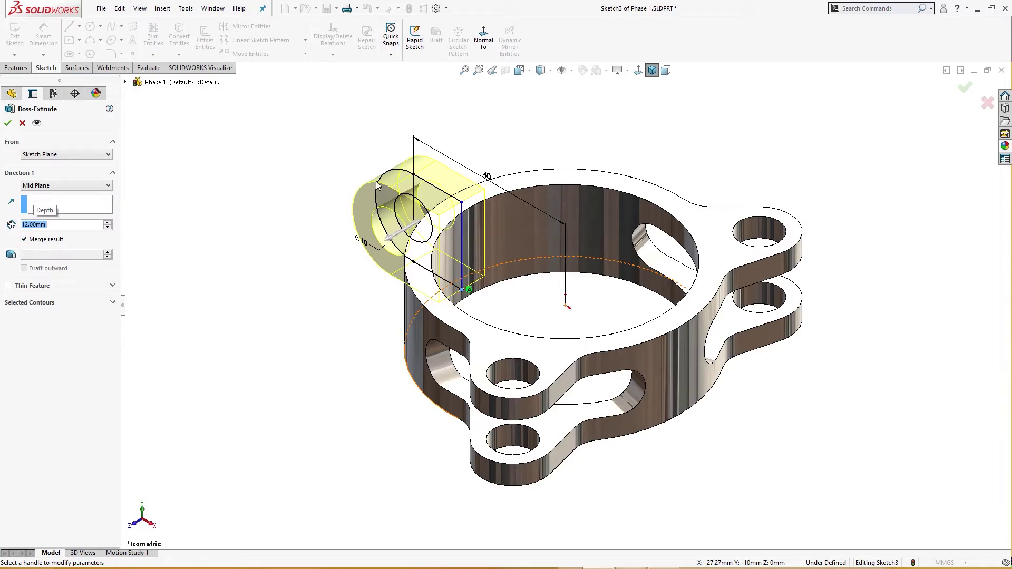
pyautogui.click(7, 123)
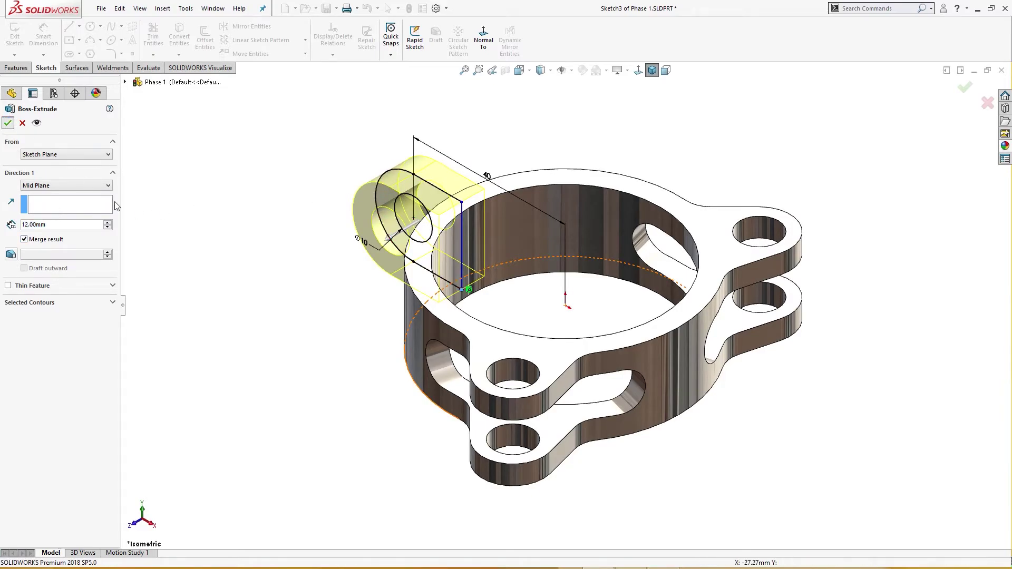
# On the ring's upper flat face, sketch a horizontal line from the origin through the tab and past its rounded end
pyautogui.moveTo(176, 233); pyautogui.dragTo(223, 287, button='middle')
pyautogui.hotkey('ctrl', '7')
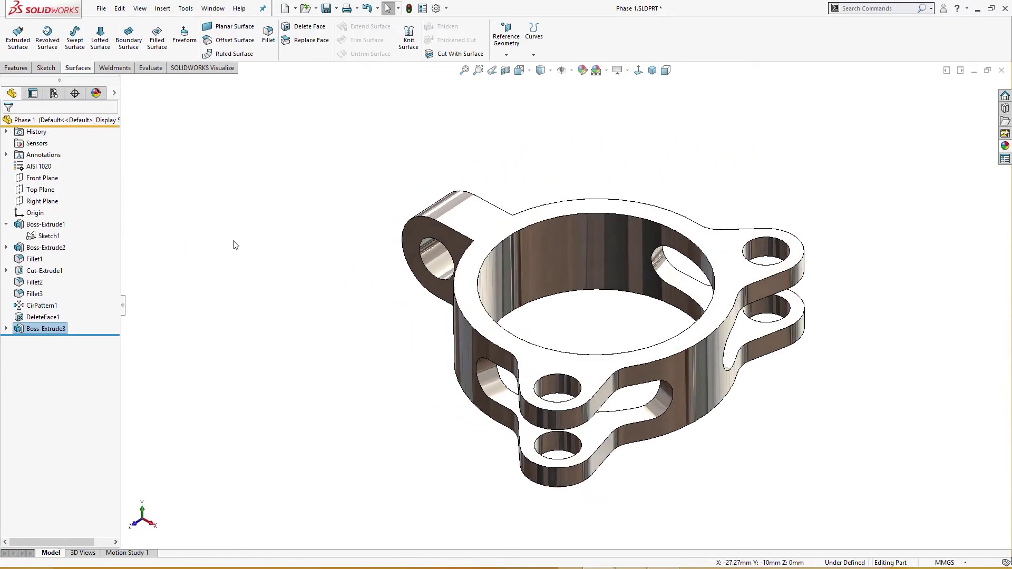
pyautogui.click(492, 237)
pyautogui.click(538, 208)
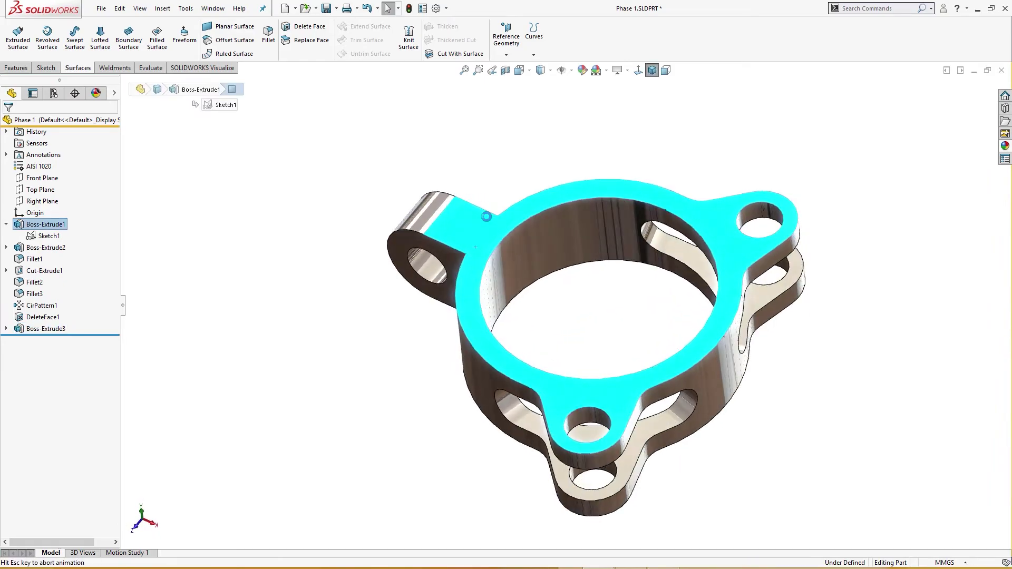
pyautogui.moveTo(431, 181); pyautogui.dragTo(407, 220, button='right')
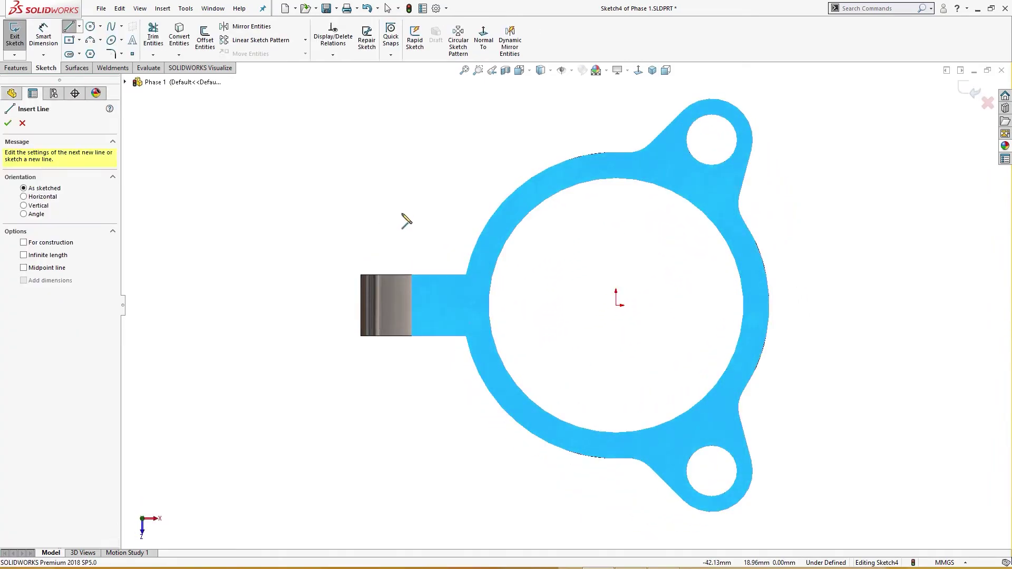
pyautogui.click(616, 305)
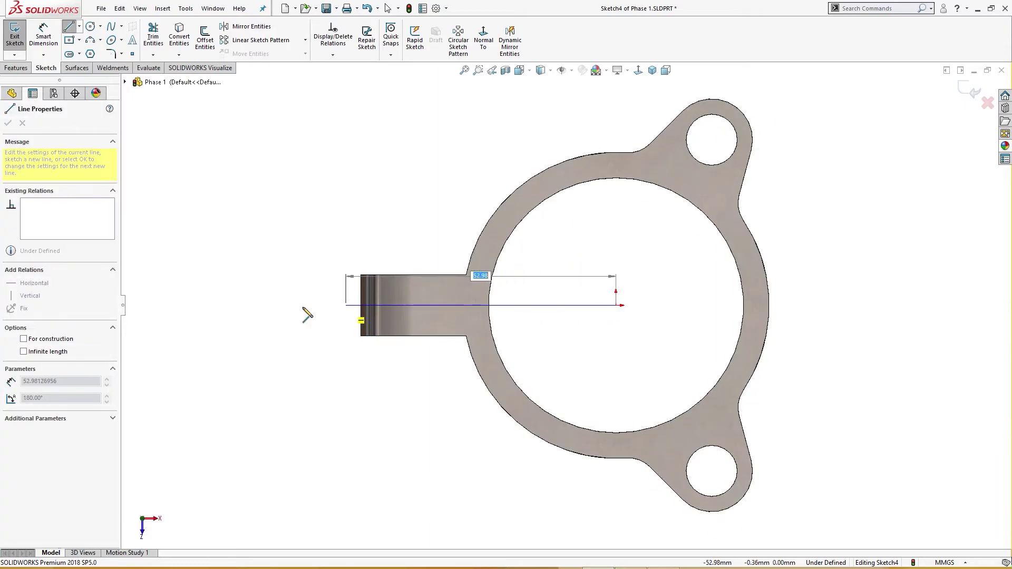
pyautogui.click(274, 305)
pyautogui.press('Escape')
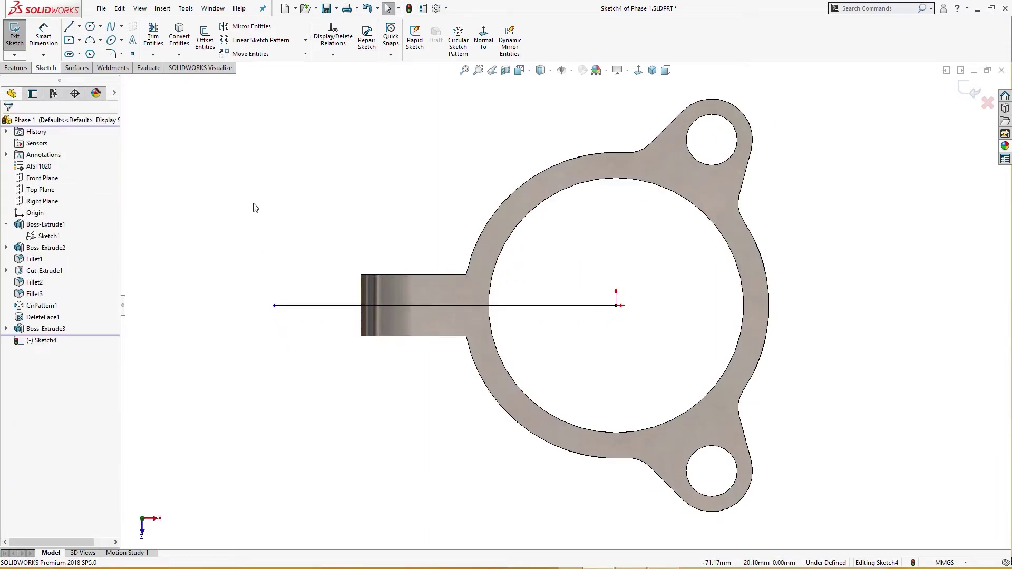
# Split the tab with a thin-feature extruded cut along the line, 2 mm thick, Mid-Plane, Through All in both directions
pyautogui.press('s')
pyautogui.click(261, 335)
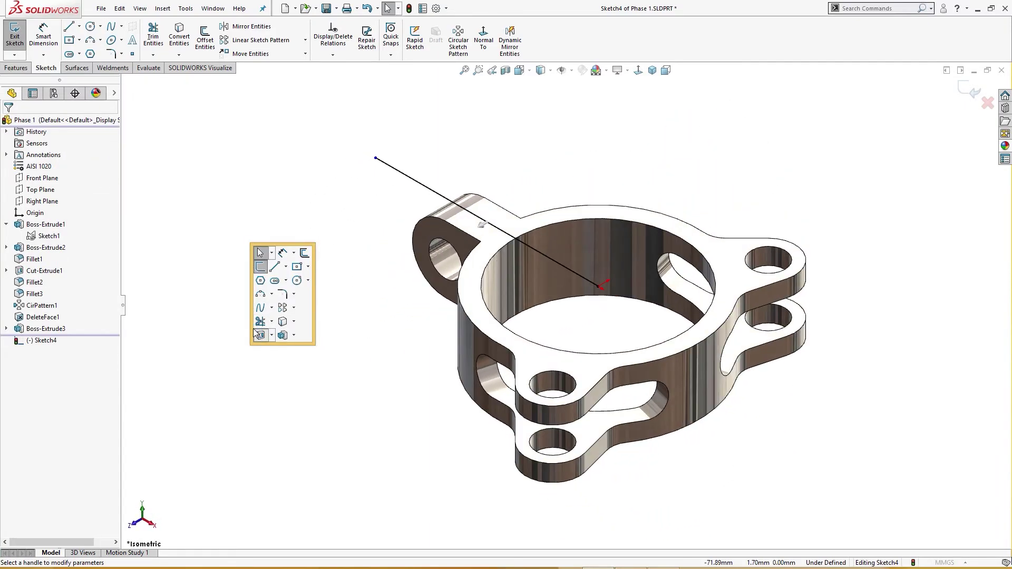
pyautogui.click(8, 257)
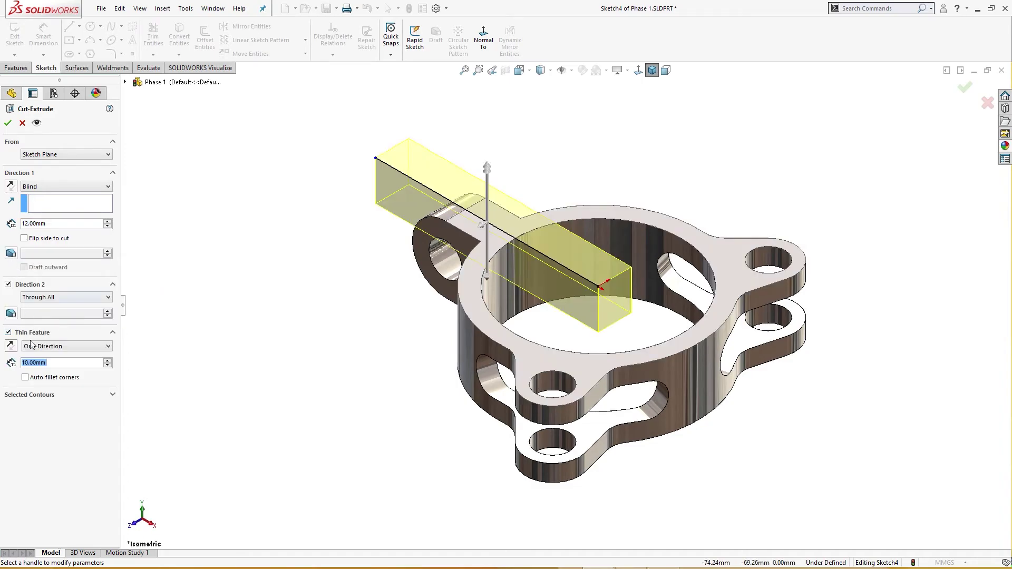
pyautogui.write('2')
pyautogui.press('Return')
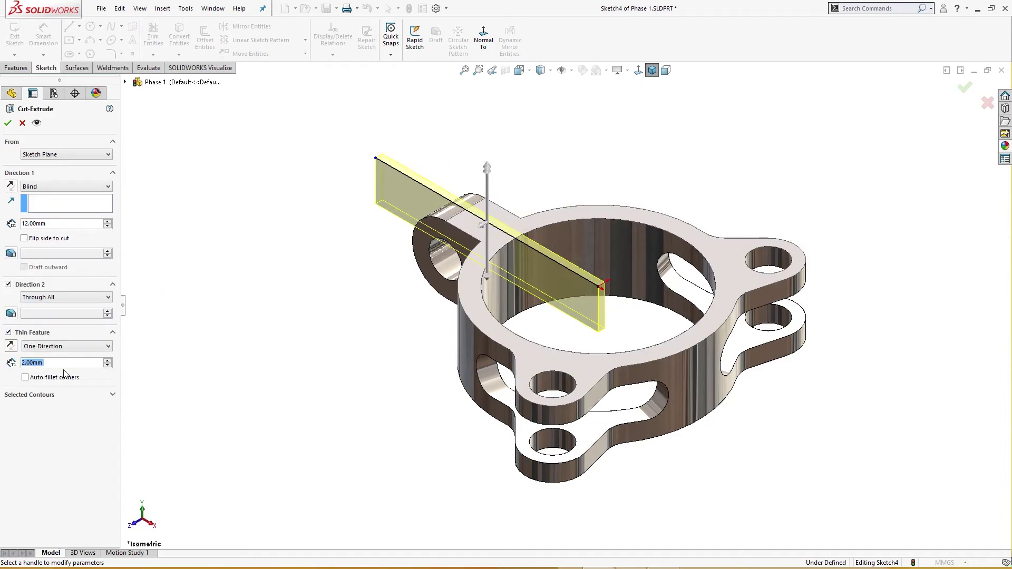
pyautogui.click(60, 188)
pyautogui.click(48, 196)
pyautogui.moveTo(190, 276); pyautogui.dragTo(215, 282, button='middle')
pyautogui.click(49, 329)
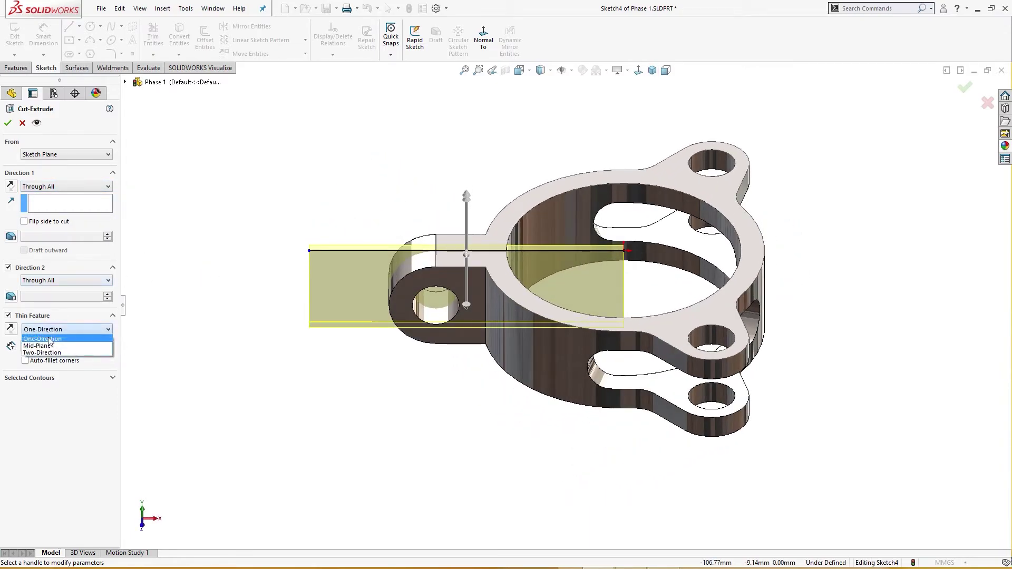
pyautogui.click(50, 345)
pyautogui.moveTo(140, 350); pyautogui.dragTo(396, 390, button='middle')
pyautogui.click(9, 124)
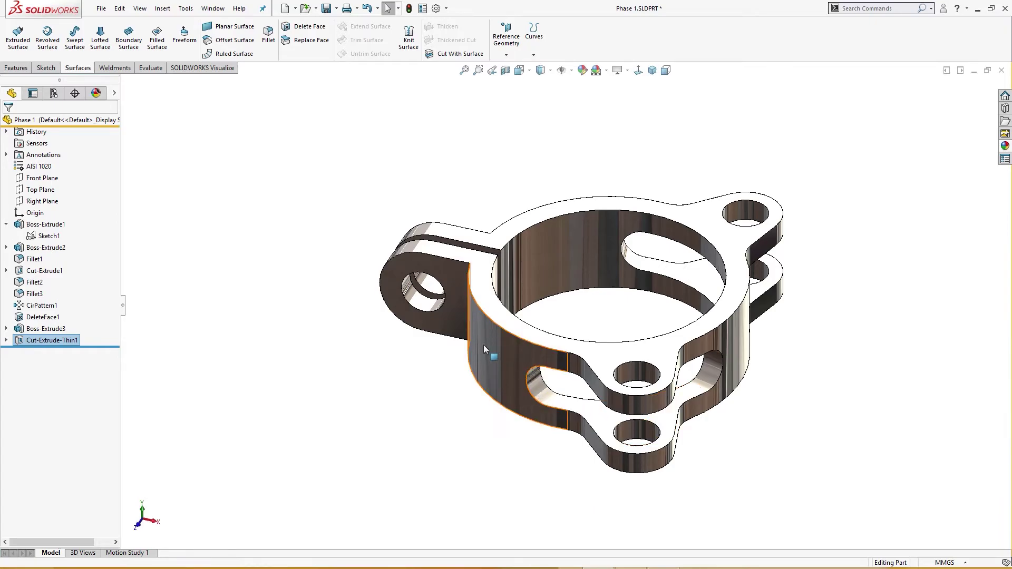
# Start a Move Face rotation on the front slot's rounded end face nearest the split tab and show the temporary axes
pyautogui.moveTo(445, 373); pyautogui.dragTo(591, 420, button='middle')
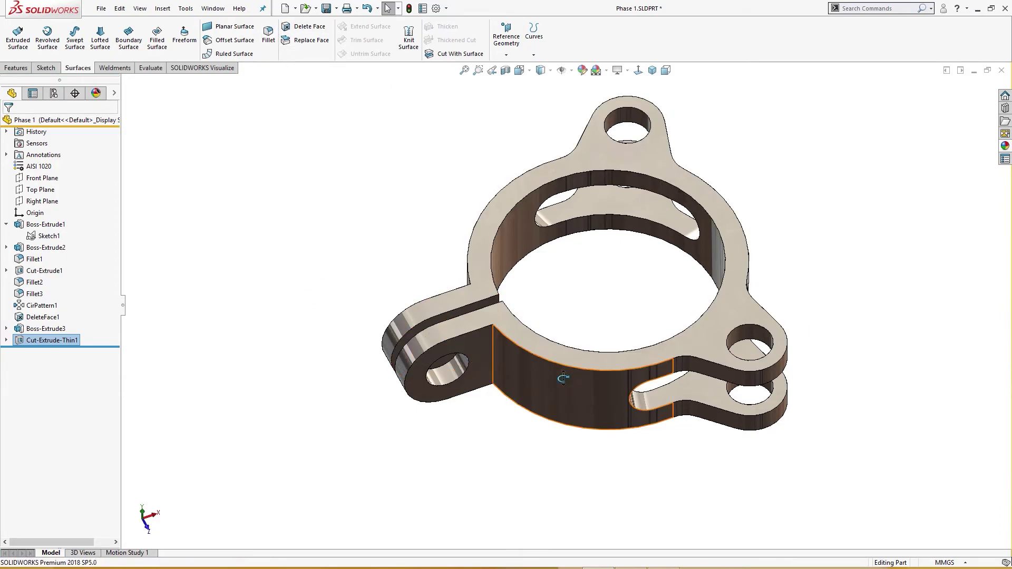
pyautogui.hotkey('ctrl', '7')
pyautogui.click(537, 393)
pyautogui.rightClick(482, 389)
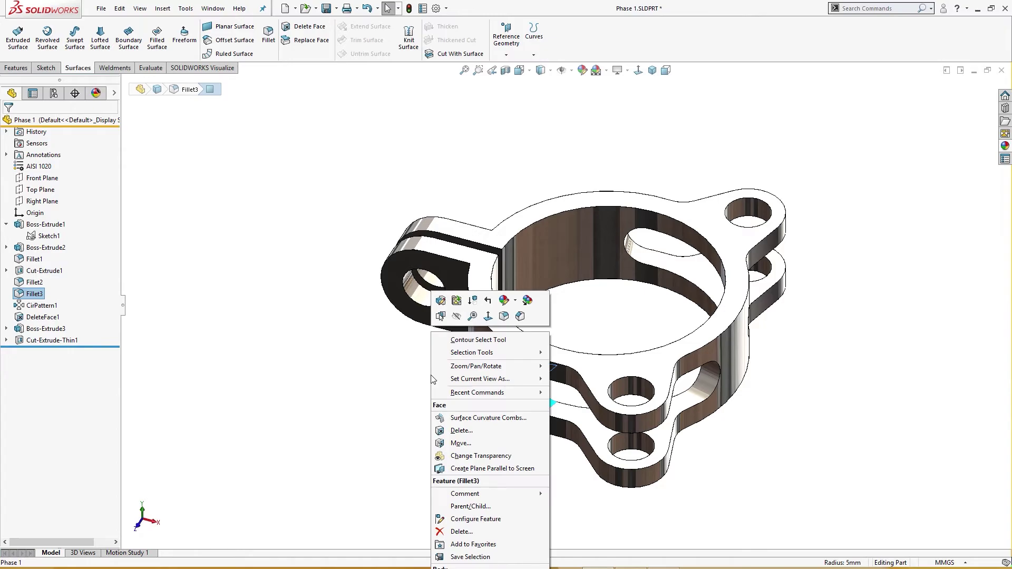
pyautogui.click(462, 449)
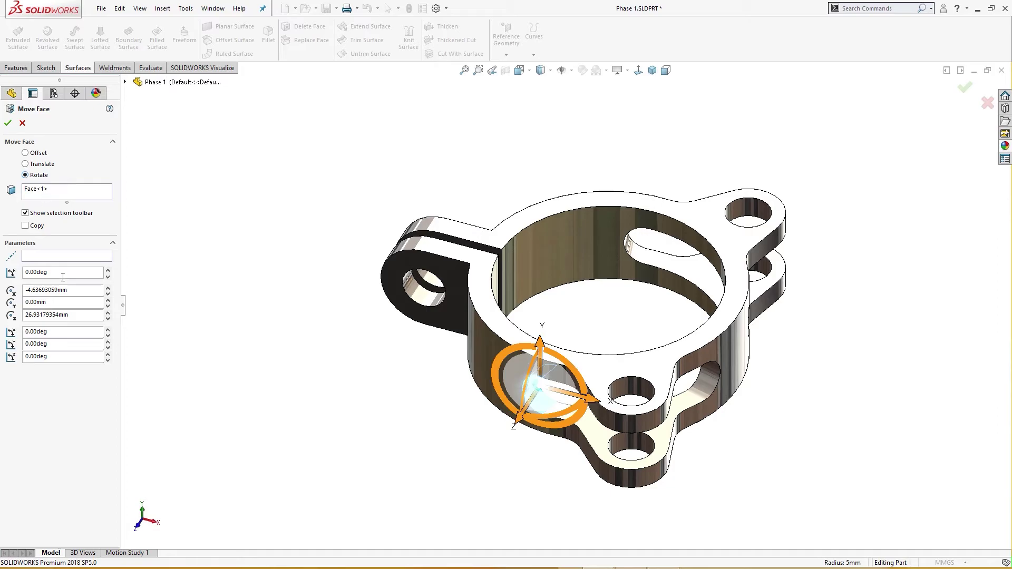
pyautogui.click(572, 70)
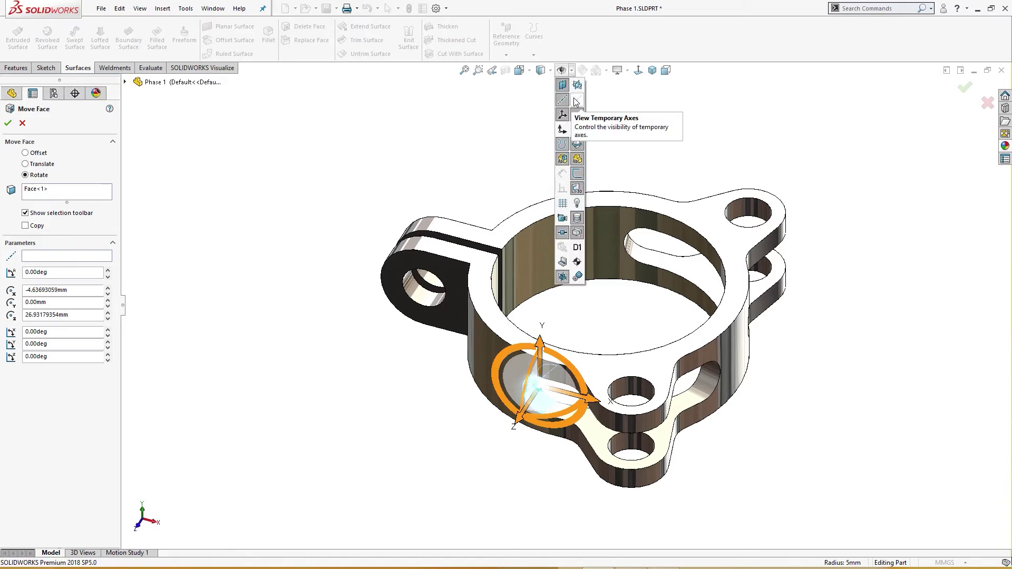
pyautogui.click(576, 101)
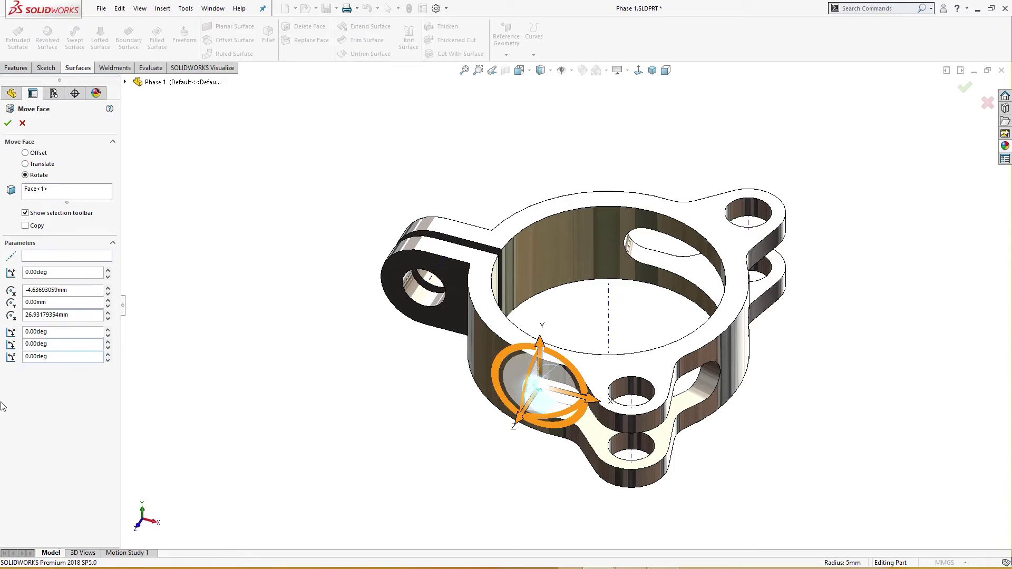
# Rotate the front slot's end face 45° about the ring's central axis, extending the slot toward the split tab
pyautogui.click(42, 256)
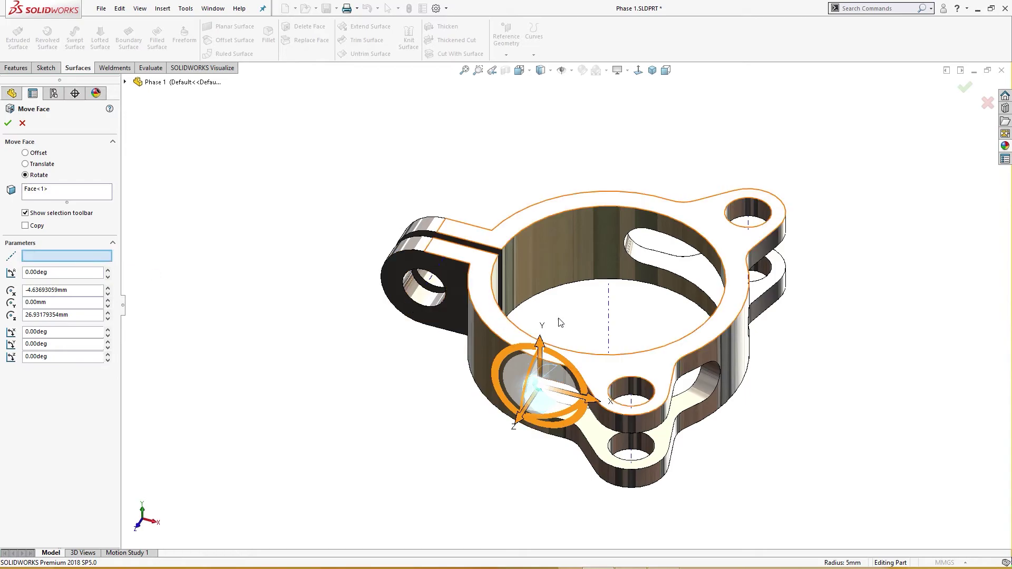
pyautogui.click(608, 324)
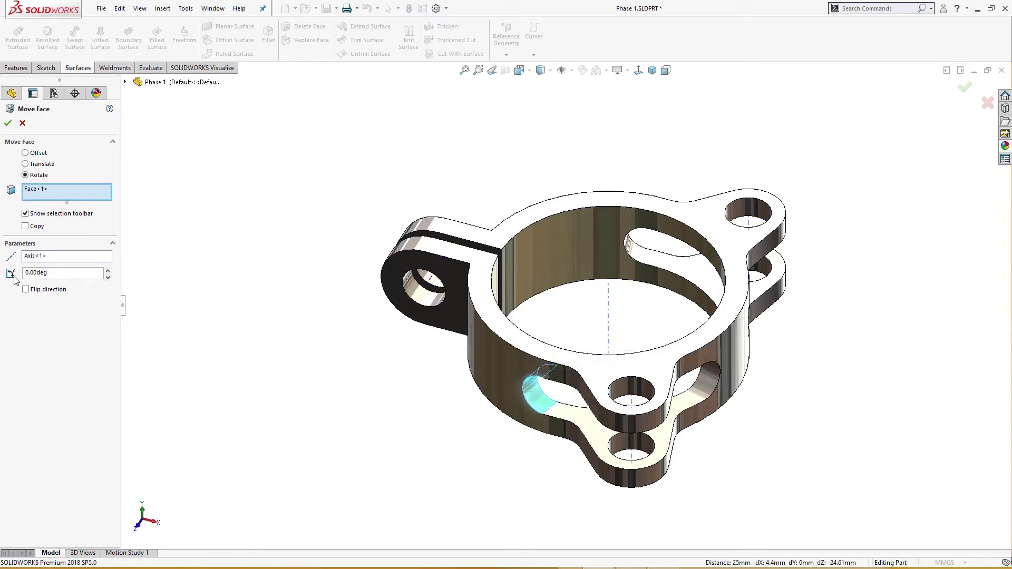
pyautogui.write('45')
pyautogui.press('Return')
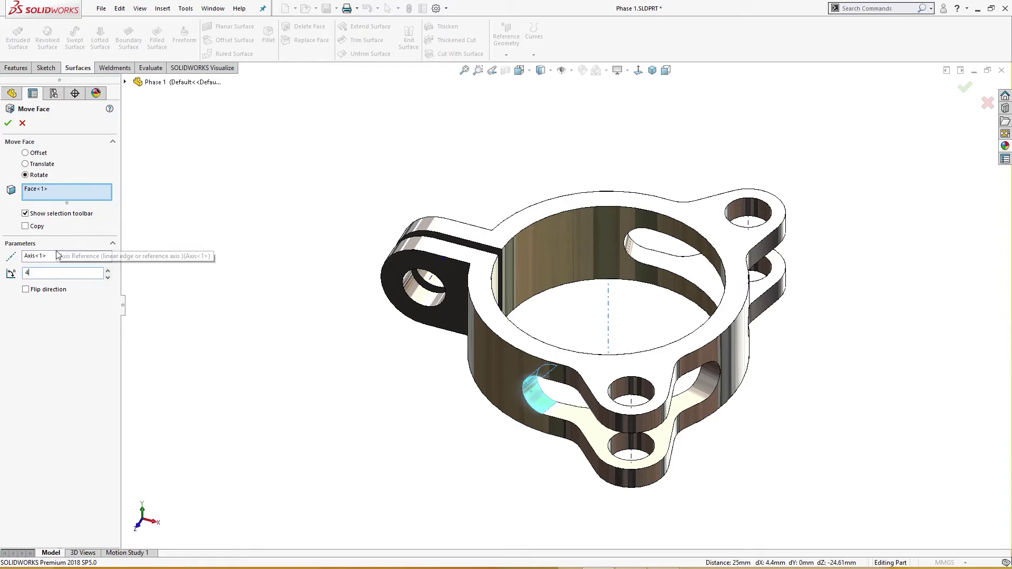
pyautogui.moveTo(280, 235); pyautogui.dragTo(327, 251, button='middle')
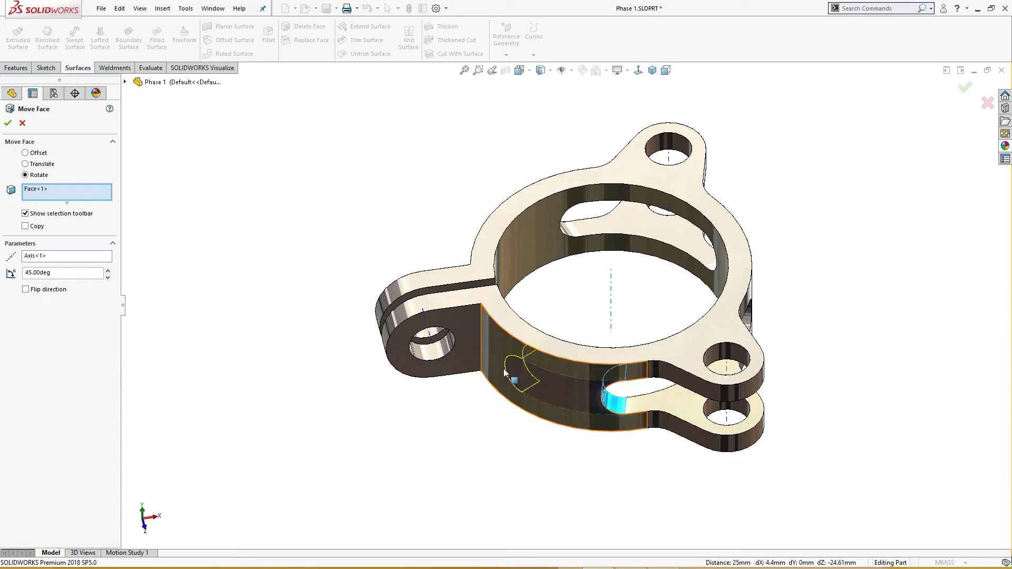
pyautogui.click(9, 123)
# Rotate the rear slot's rounded end face nearest the tab 45° about the ring's central axis with Move Face, flipping the direction
pyautogui.moveTo(165, 239); pyautogui.dragTo(182, 227, button='middle')
pyautogui.click(635, 251)
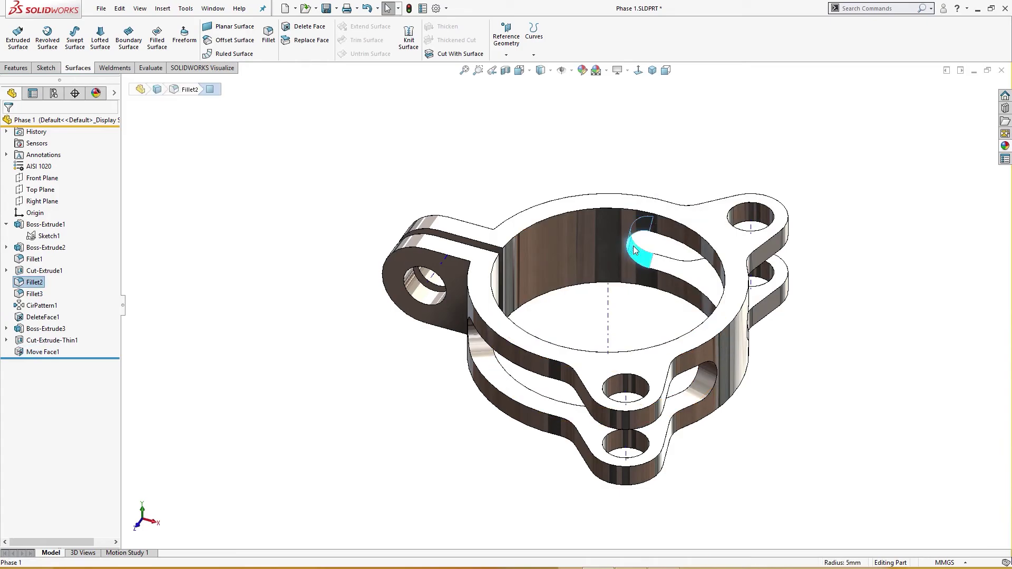
pyautogui.rightClick(635, 251)
pyautogui.click(670, 375)
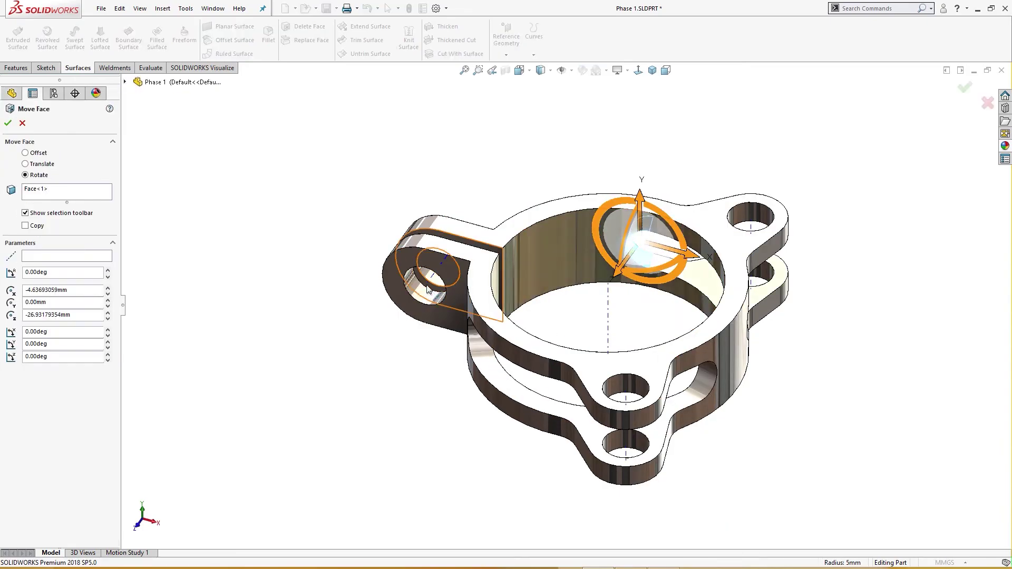
pyautogui.click(39, 257)
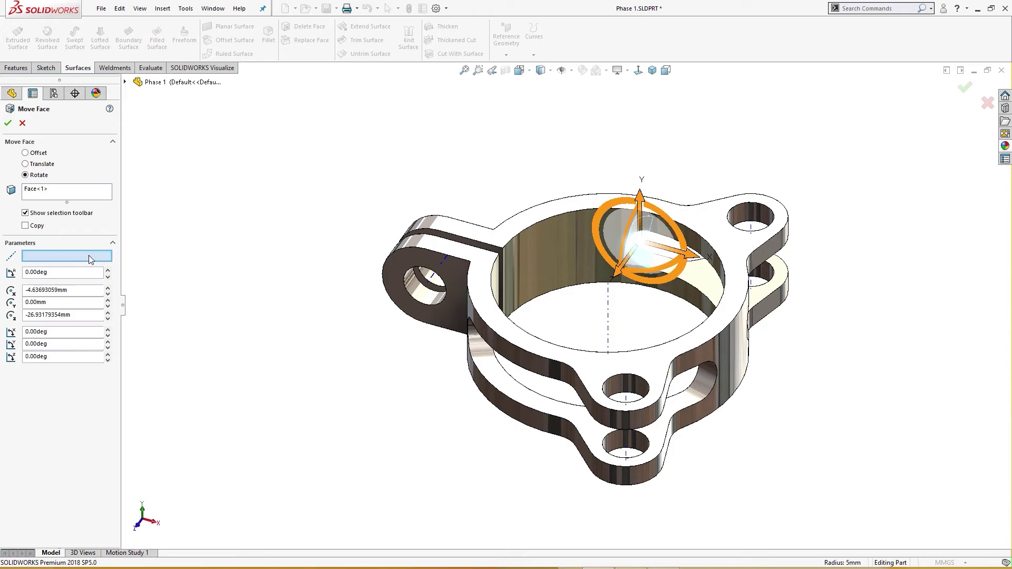
pyautogui.click(607, 314)
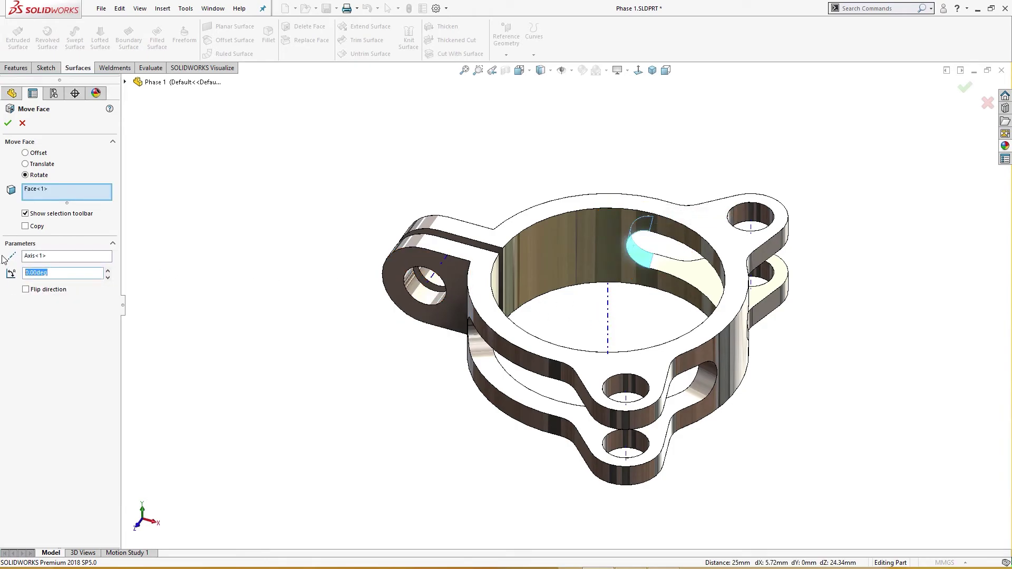
pyautogui.write('45')
pyautogui.press('Return')
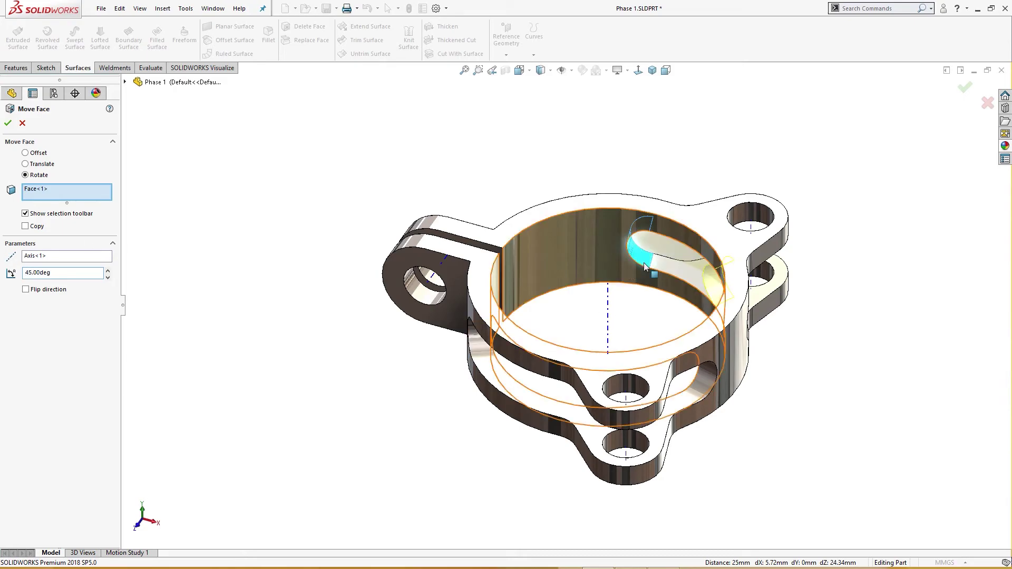
pyautogui.click(44, 290)
pyautogui.moveTo(177, 312); pyautogui.dragTo(208, 310, button='middle')
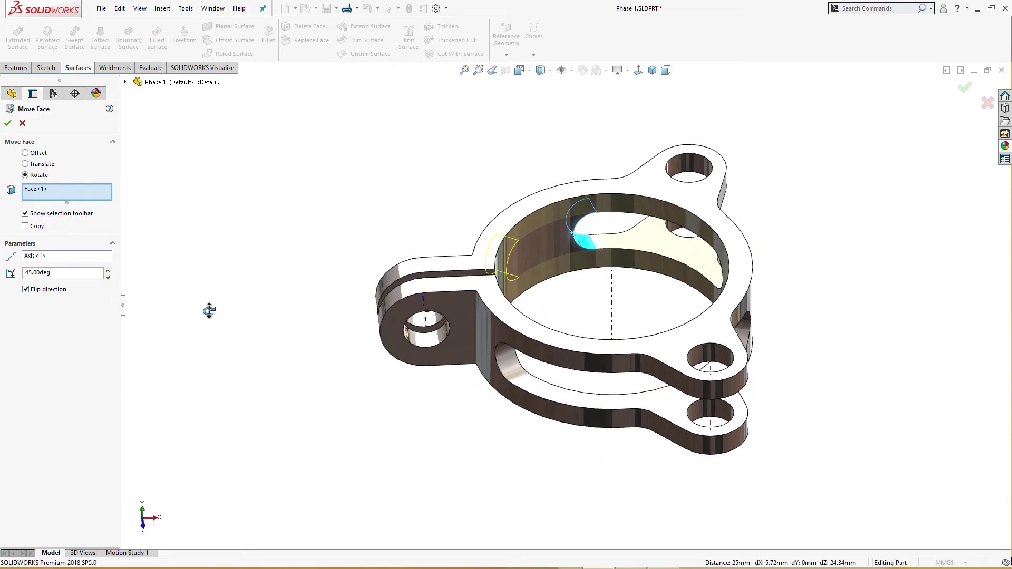
pyautogui.click(7, 123)
# Hide all reference items in the graphics view, including the temporary axes
pyautogui.moveTo(197, 255); pyautogui.dragTo(221, 267, button='middle')
pyautogui.moveTo(192, 280); pyautogui.dragTo(279, 222, button='right')
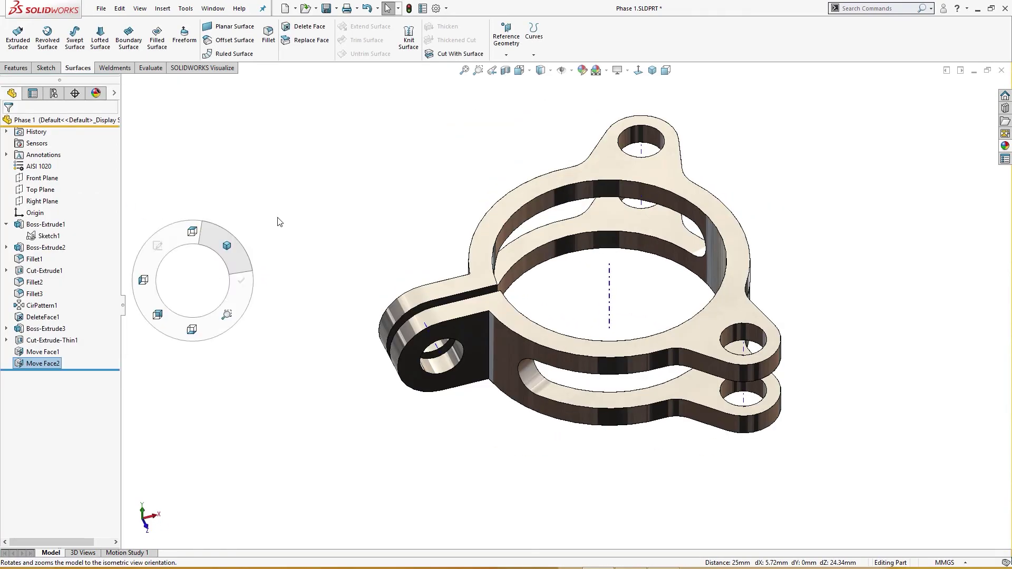
pyautogui.click(564, 70)
pyautogui.moveTo(510, 140); pyautogui.dragTo(485, 176, button='middle')
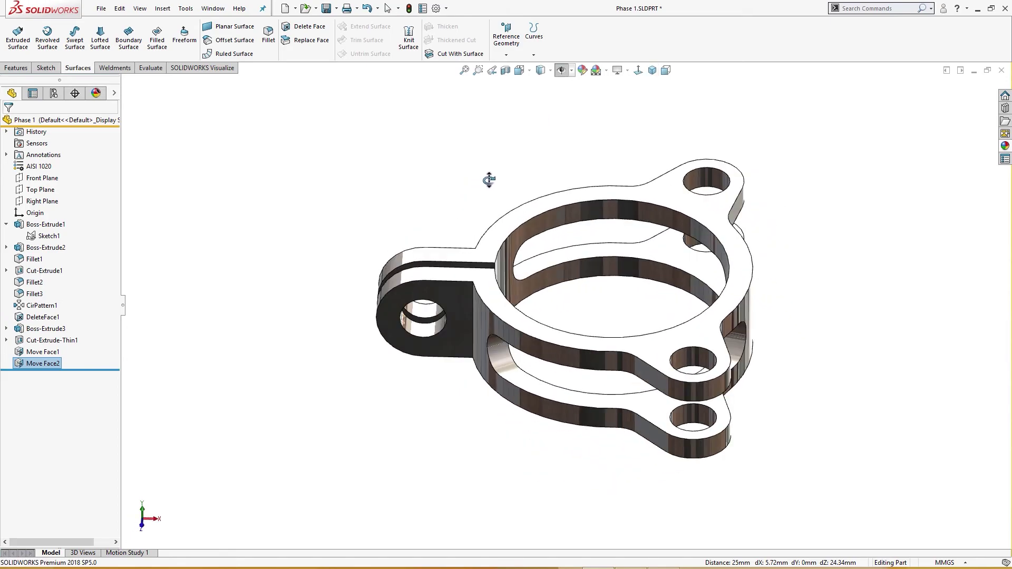
pyautogui.hotkey('ctrl', '7')
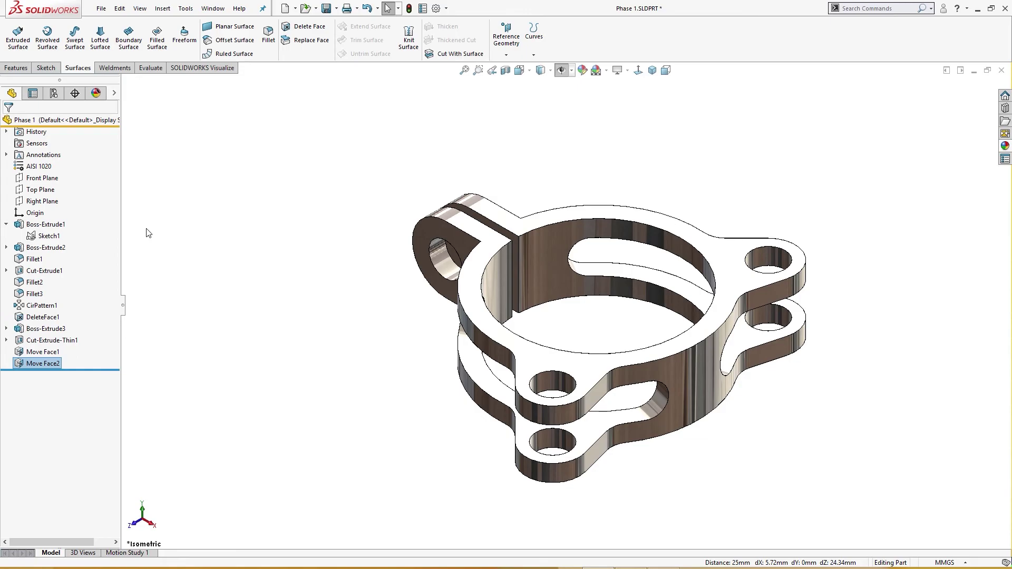
# Fillet the two vertical edges where the split tab meets the ring's outer face with a 6 mm radius
pyautogui.moveTo(158, 233); pyautogui.dragTo(209, 250, button='middle')
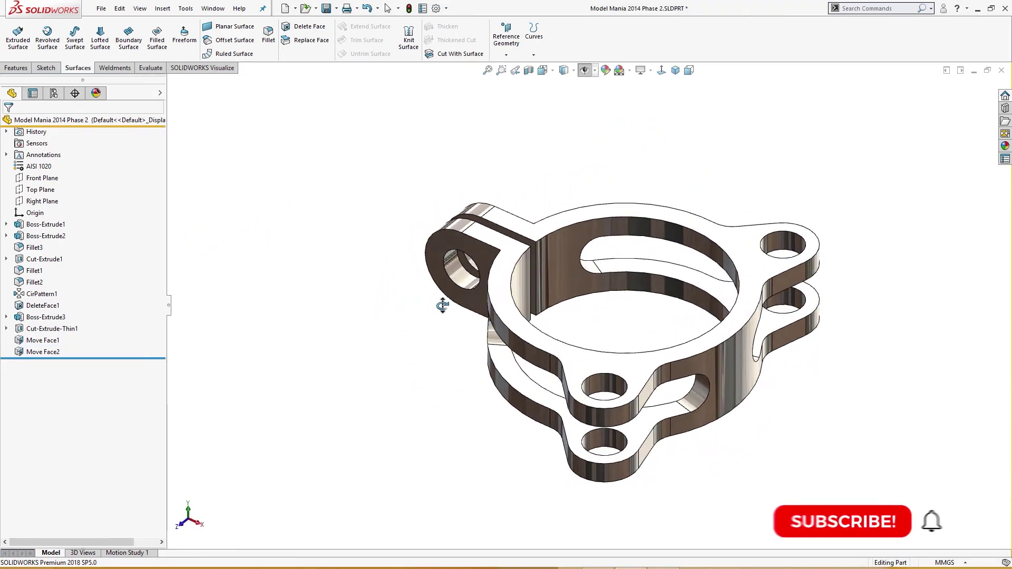
pyautogui.moveTo(446, 306); pyautogui.dragTo(505, 309, button='middle')
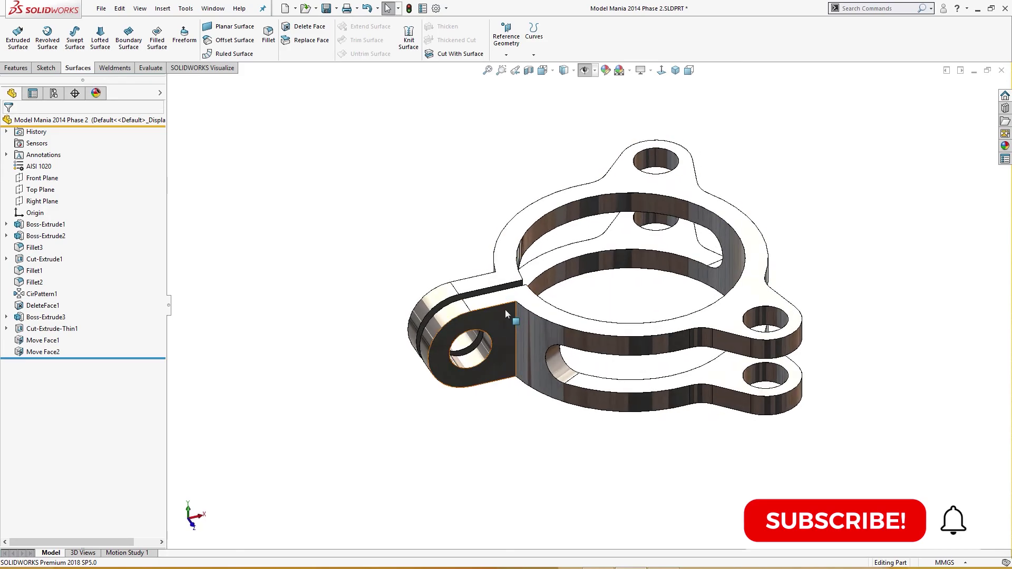
pyautogui.click(517, 335)
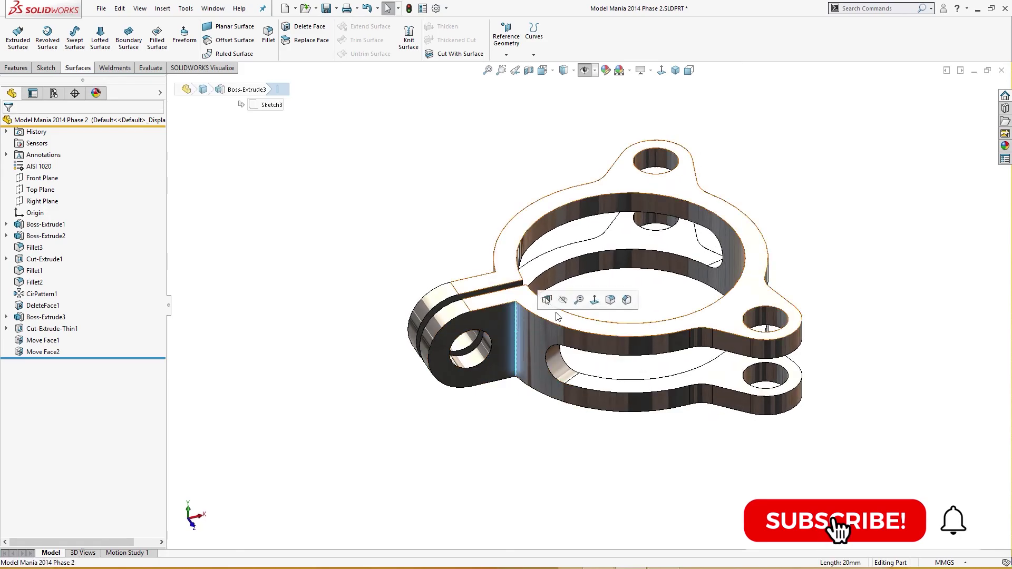
pyautogui.click(612, 300)
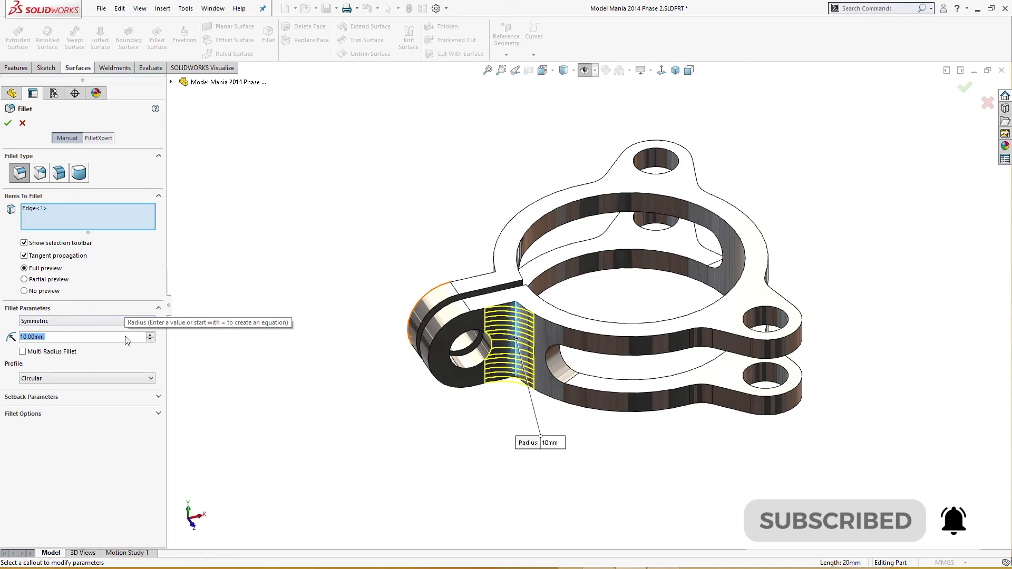
pyautogui.write('6')
pyautogui.press('Return')
pyautogui.moveTo(260, 339); pyautogui.dragTo(578, 372, button='middle')
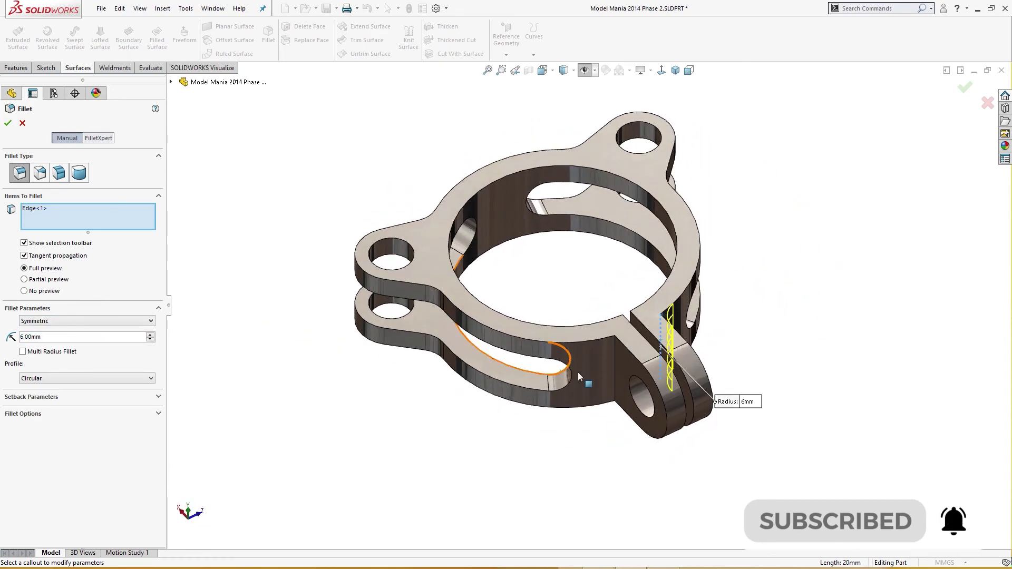
pyautogui.click(615, 356)
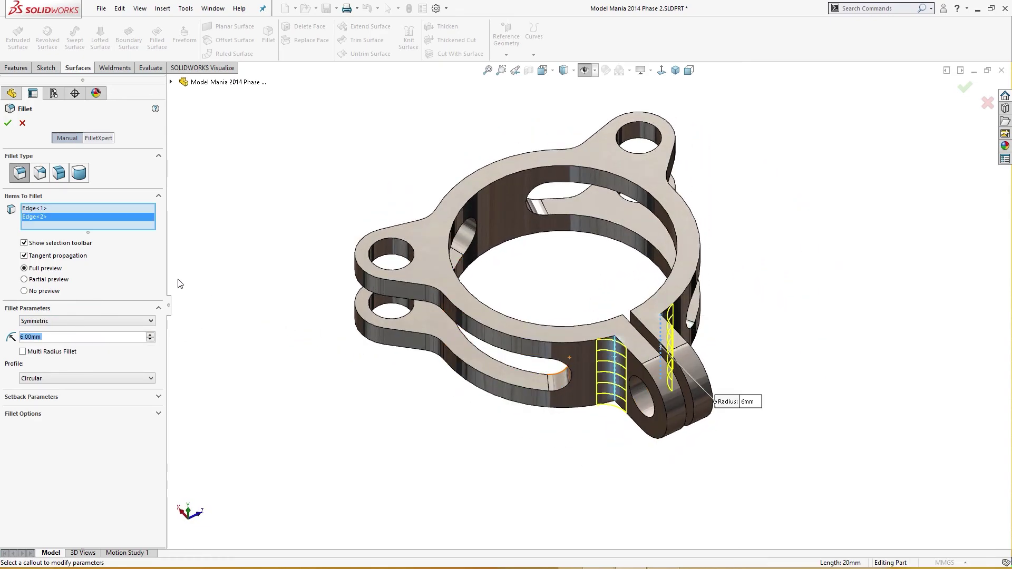
pyautogui.click(8, 123)
pyautogui.moveTo(291, 291); pyautogui.dragTo(286, 212, button='middle')
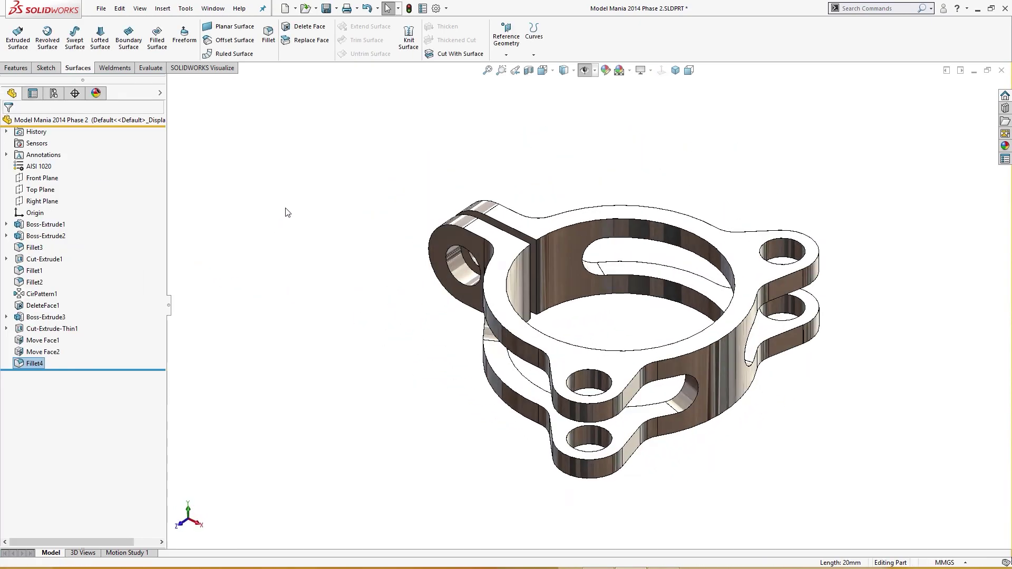